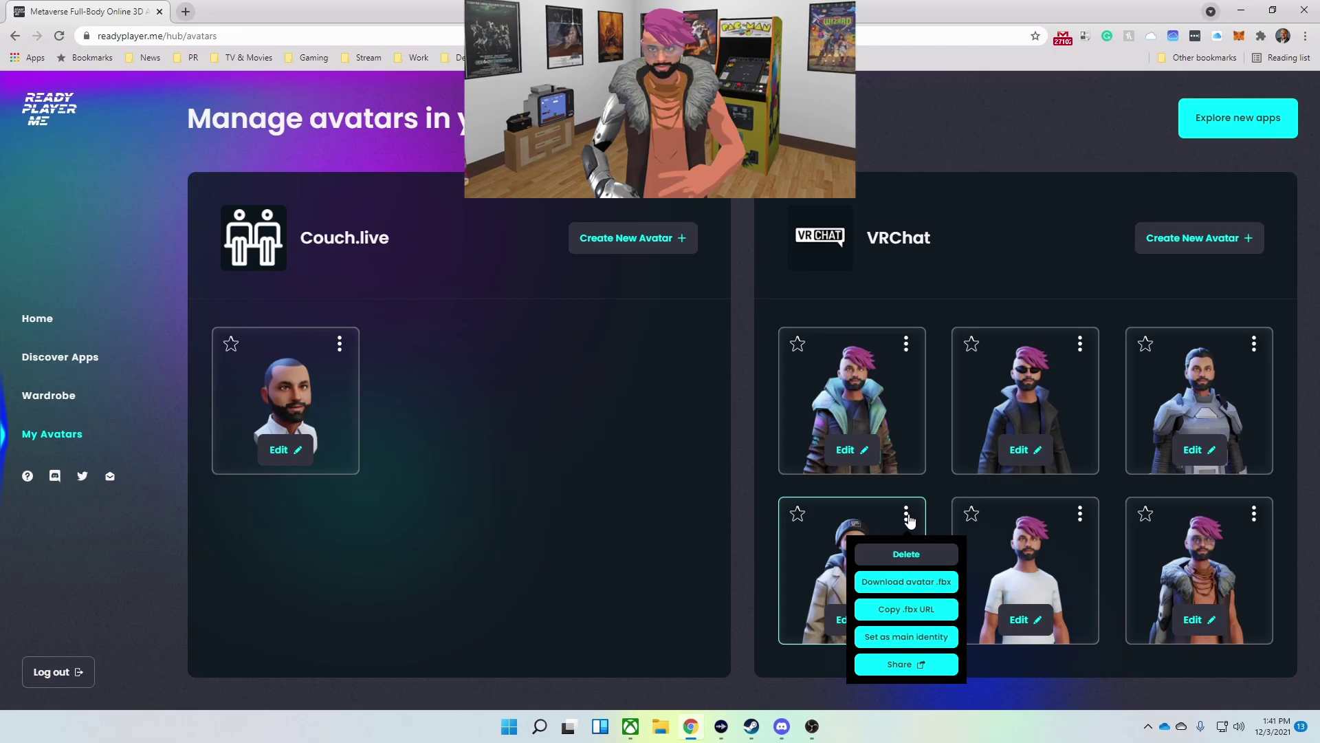
Step: Download the beanie-wearing VRChat avatar as an FBX file and show it in its folder
click(911, 589)
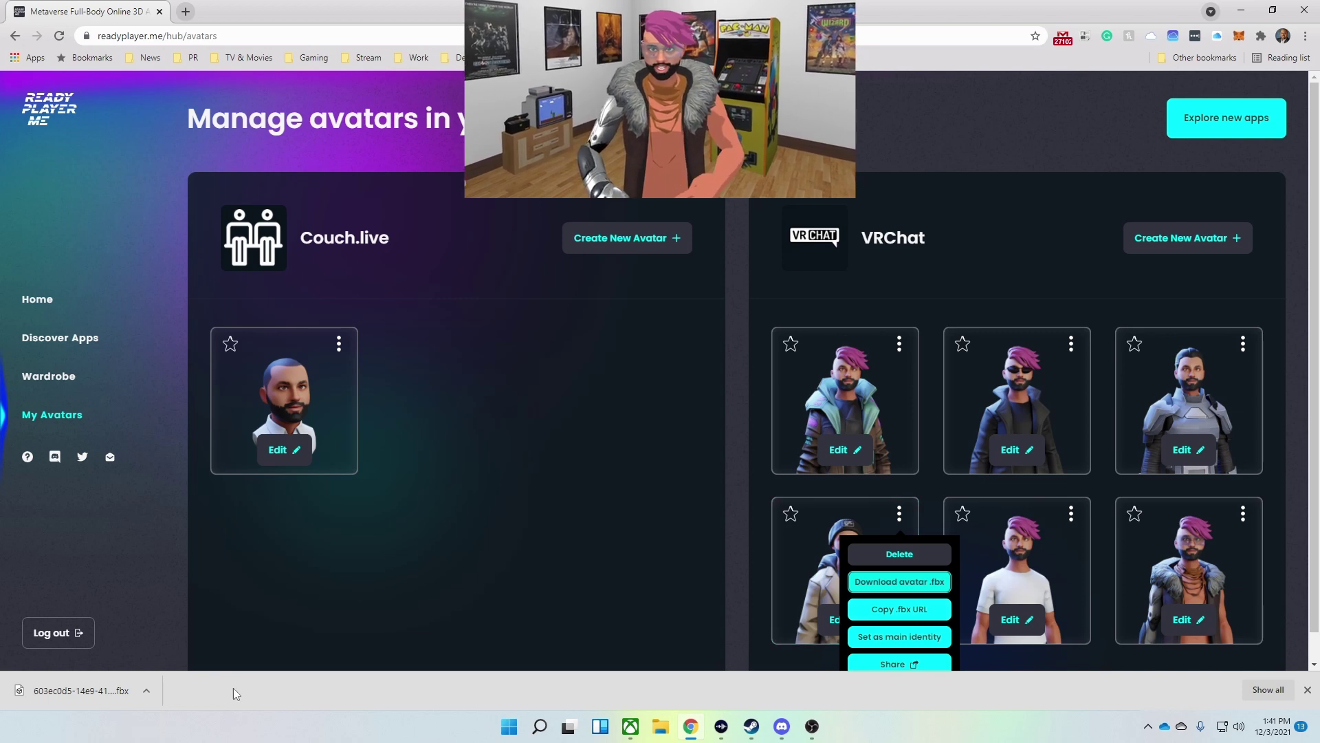
click(145, 691)
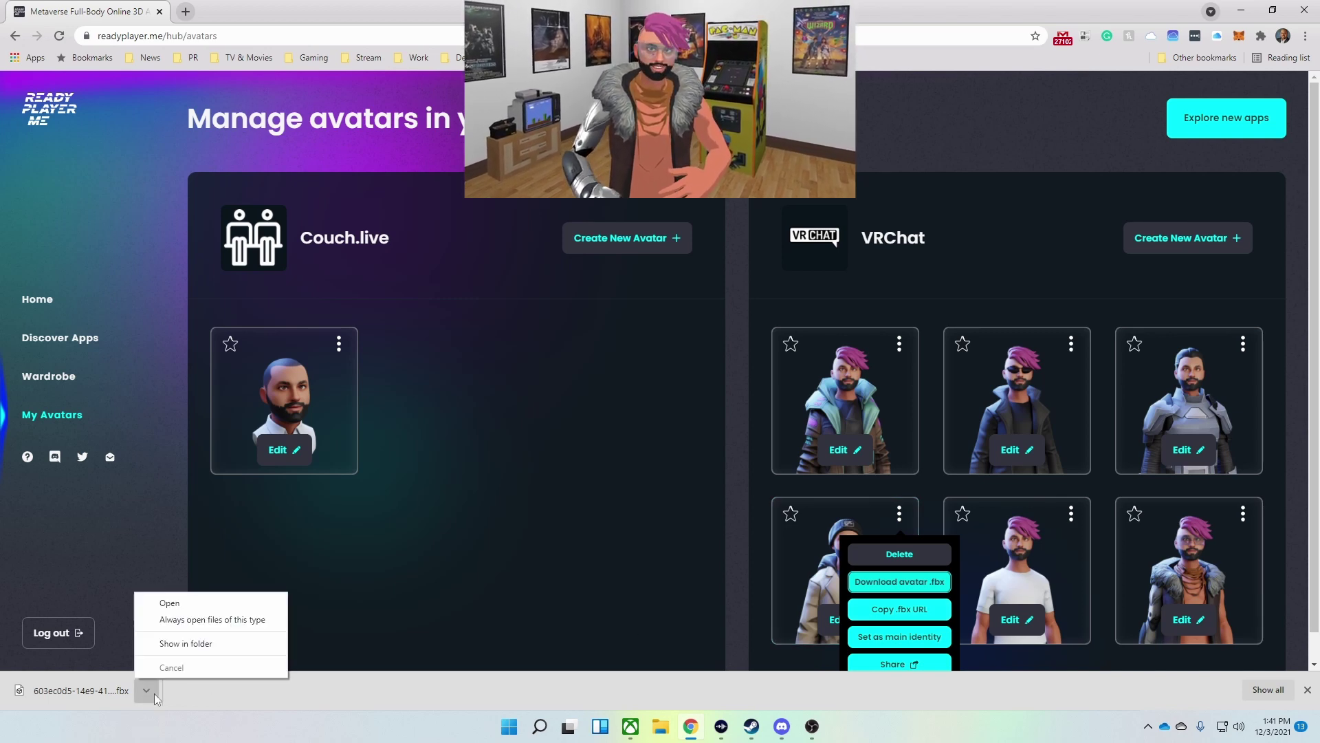
click(222, 645)
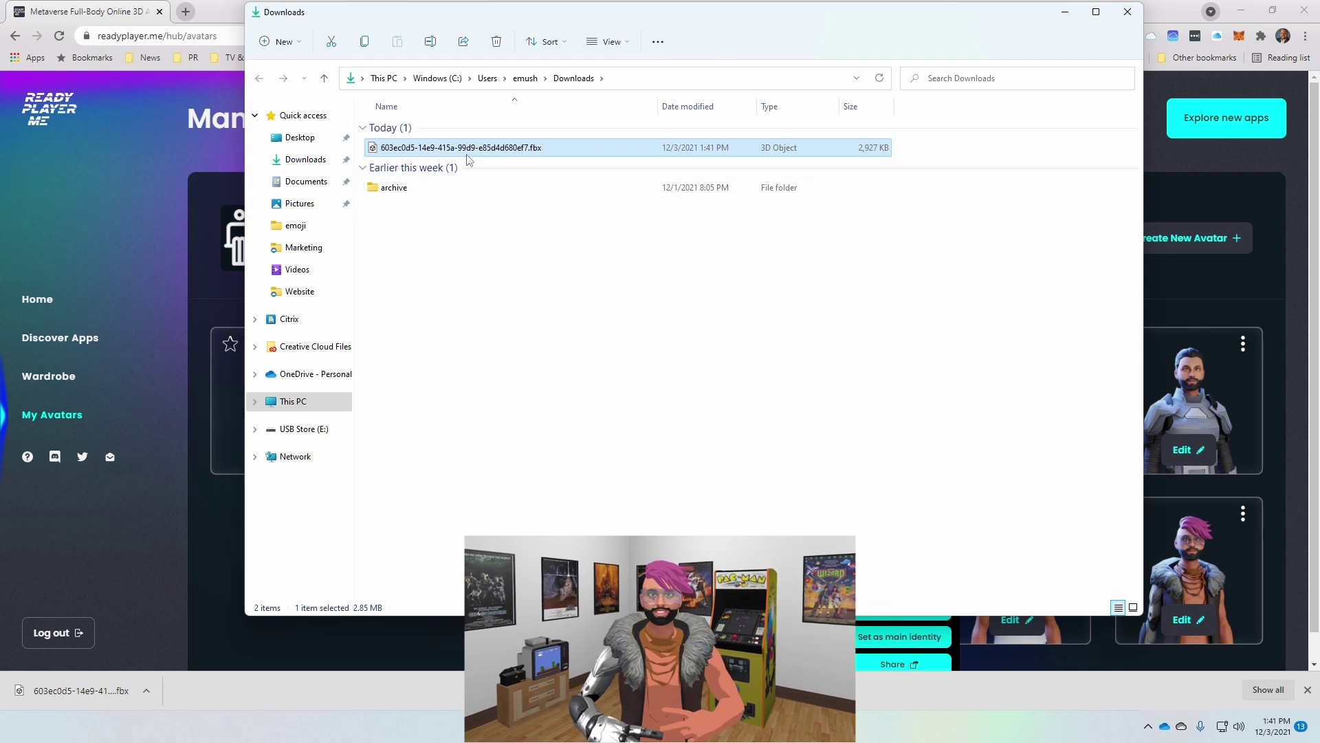
Step: Rename the downloaded FBX file to avatar-ven.fbx
right_click(470, 156)
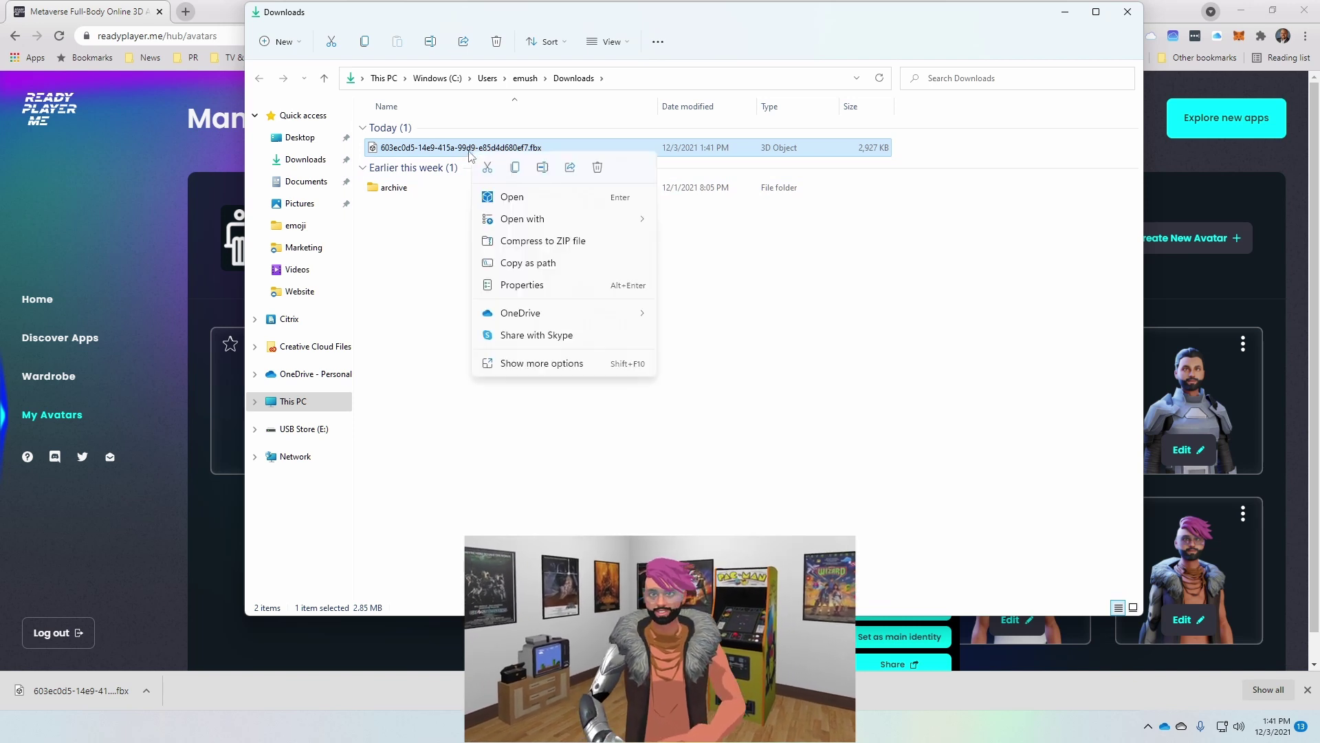
click(542, 167)
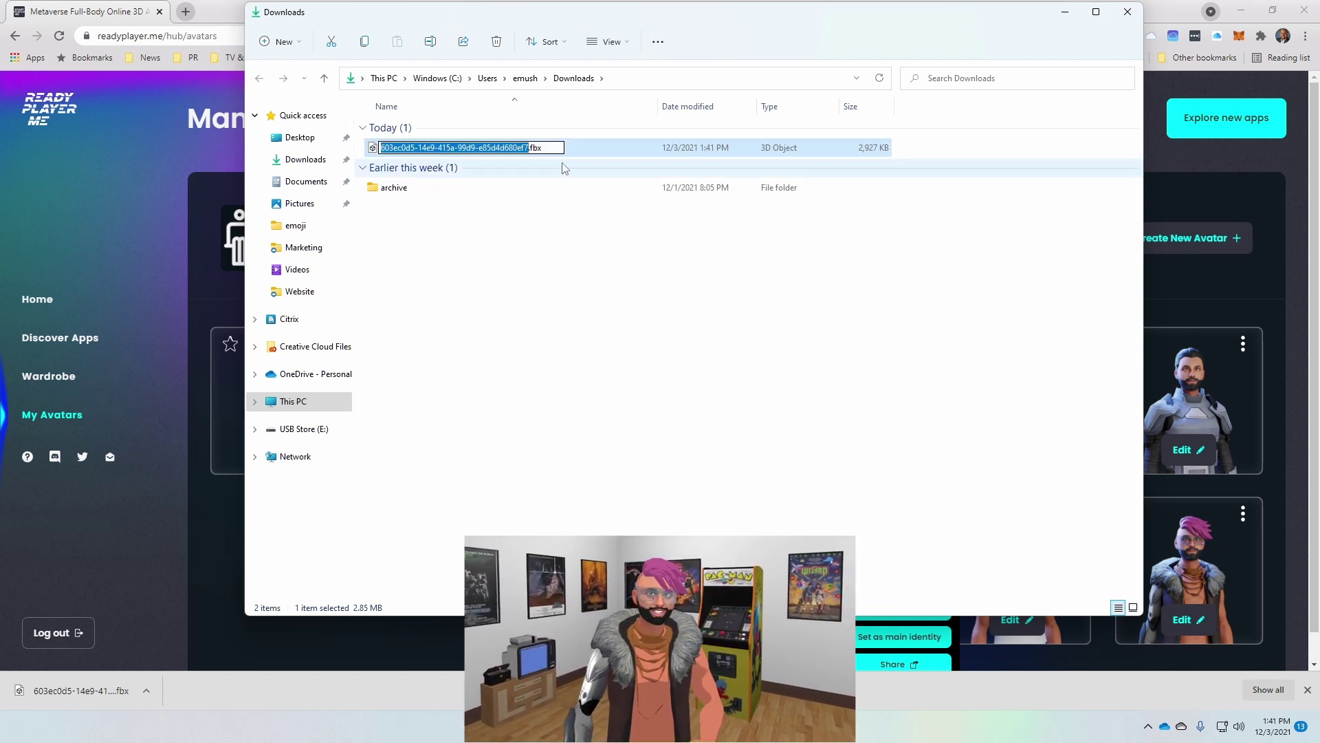
text(avatar)
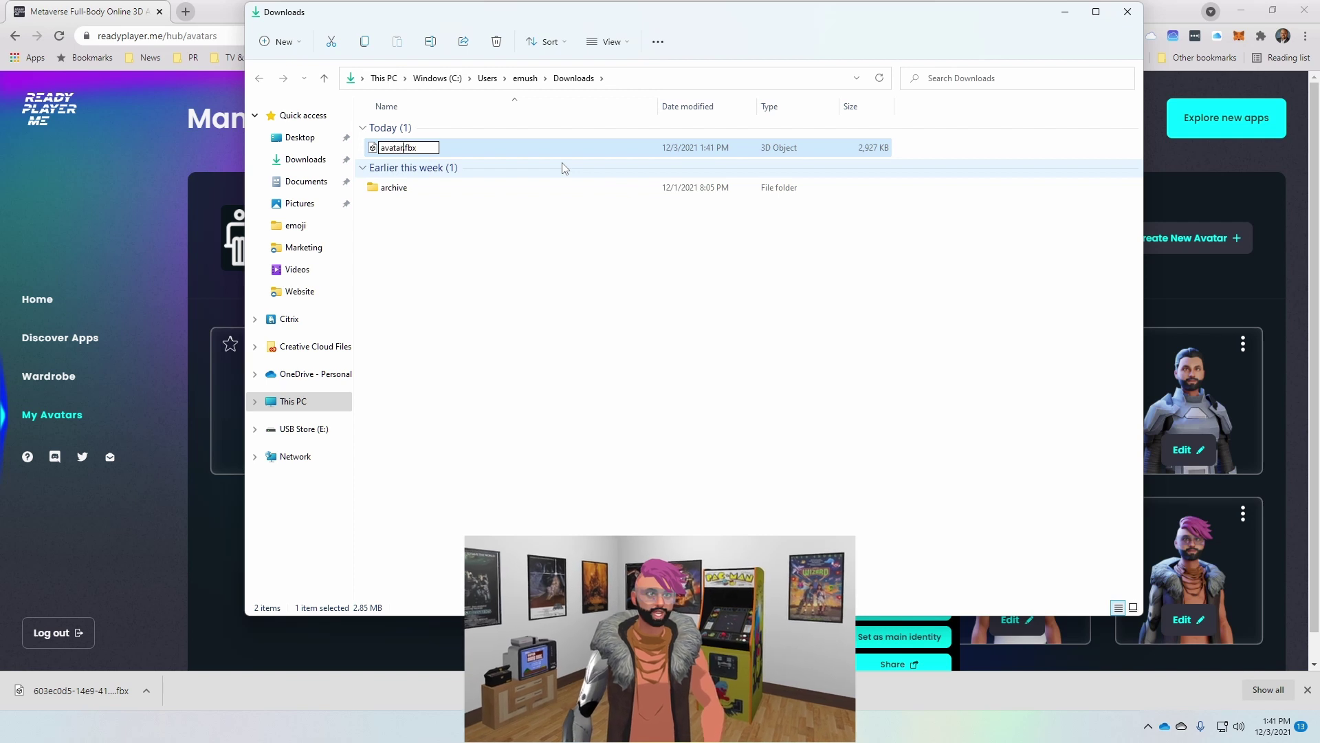
text(-)
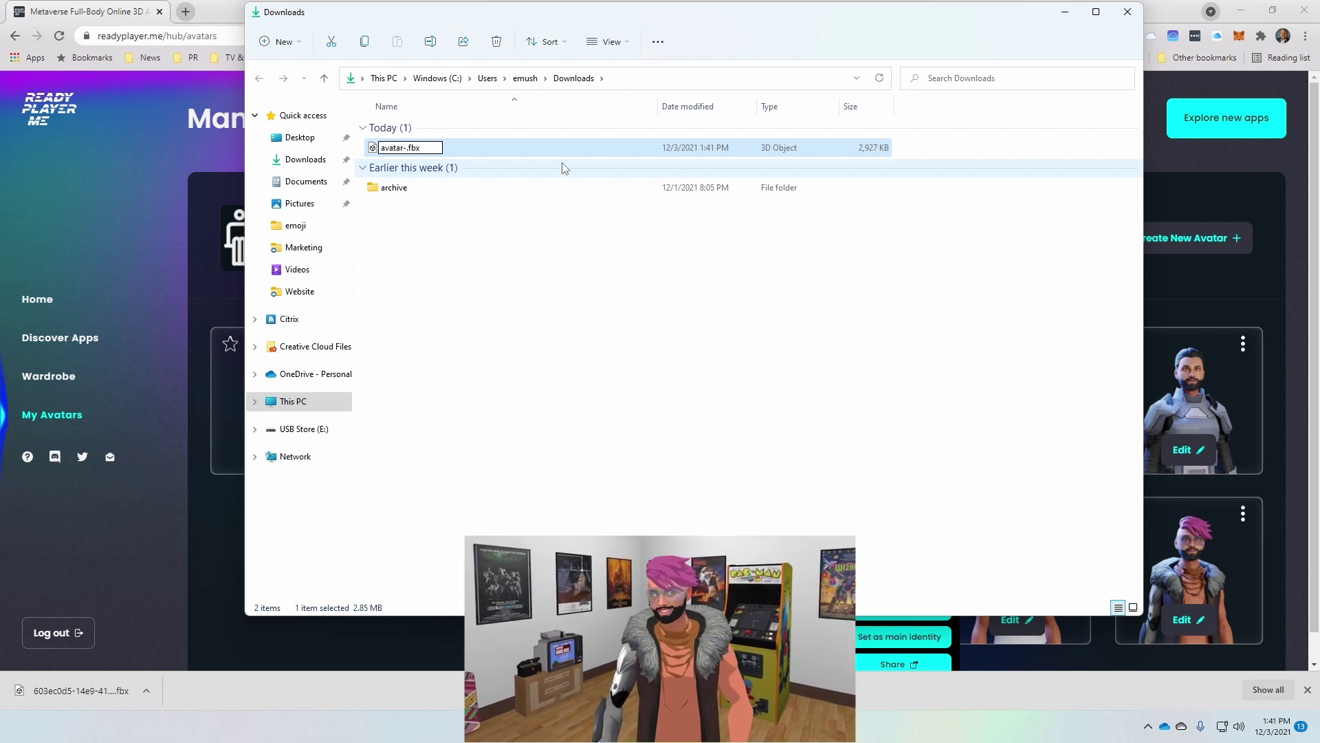
text(ven)
key(Return)
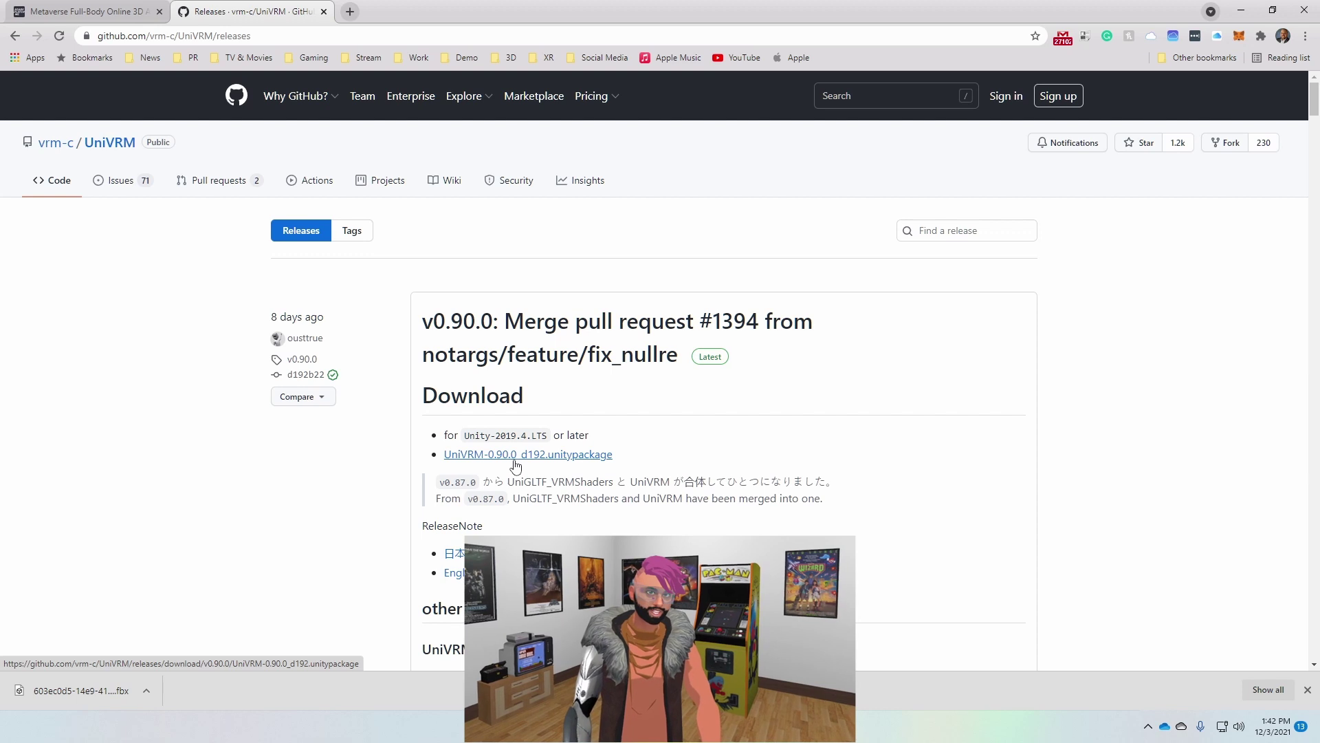
Step: Download UniVRM-0.90.0_d192.unitypackage from the UniVRM GitHub releases page and VSeeFace v1.13.37a from vseeface.icu
click(515, 461)
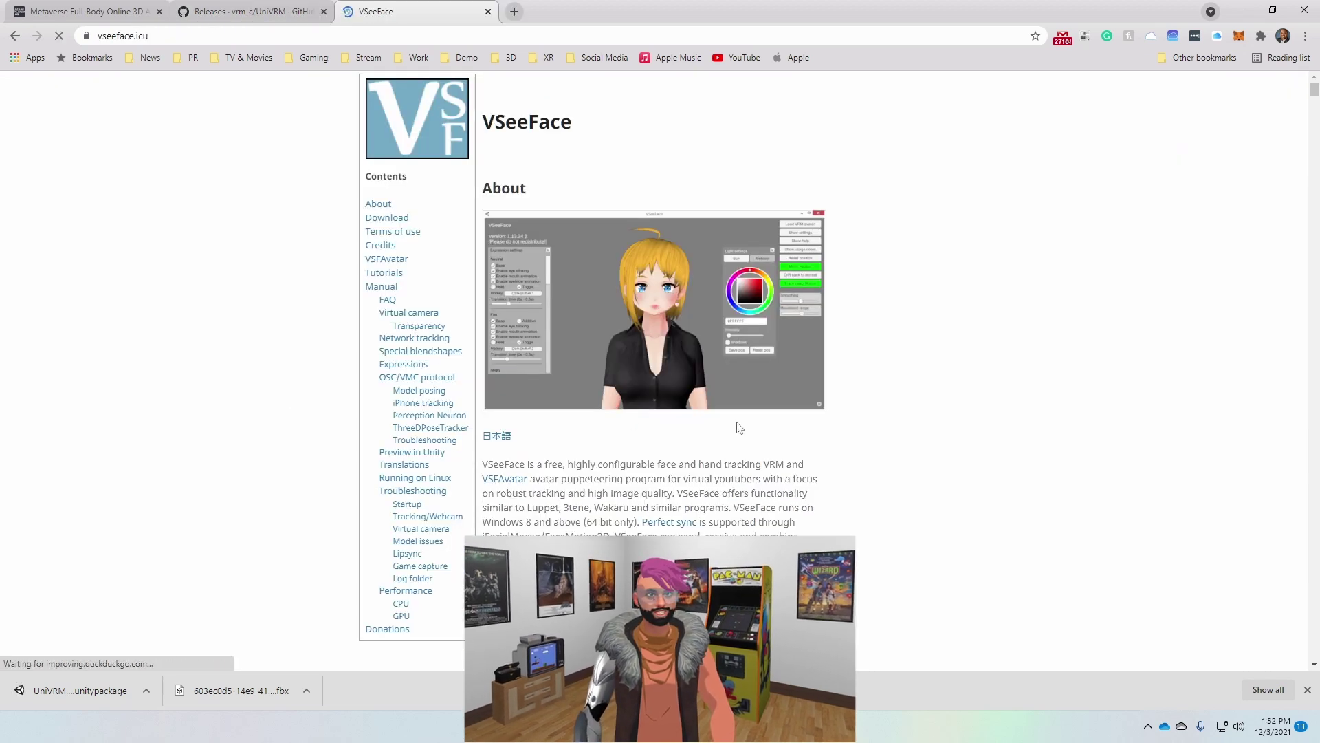
scroll(741, 423, down, 6)
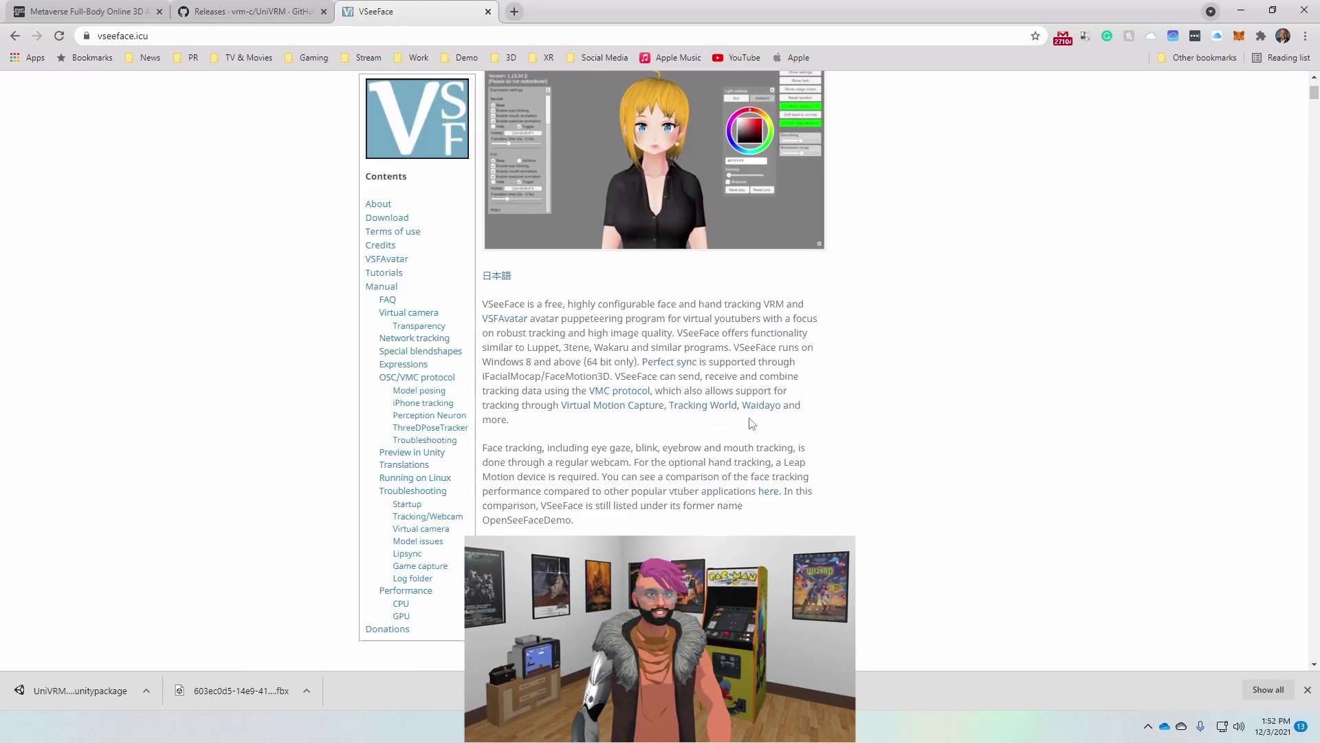
scroll(760, 418, down, 8)
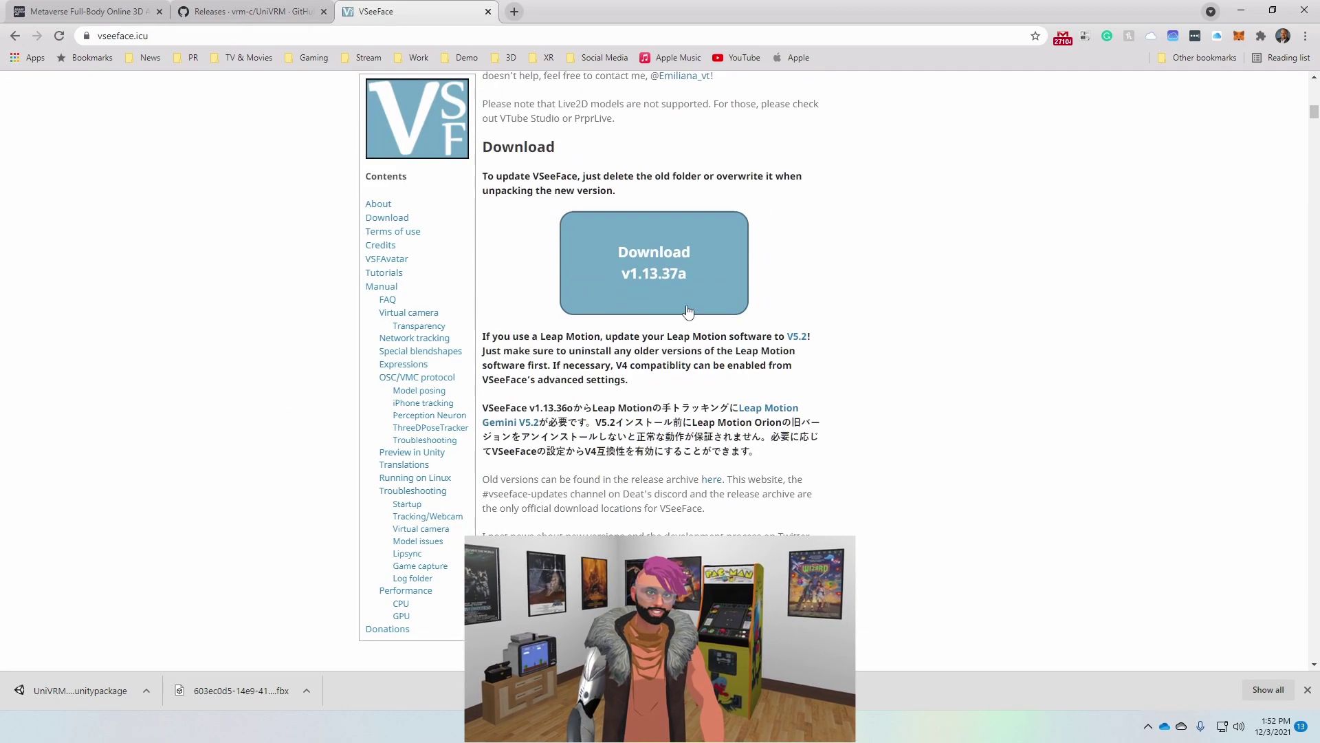
click(651, 277)
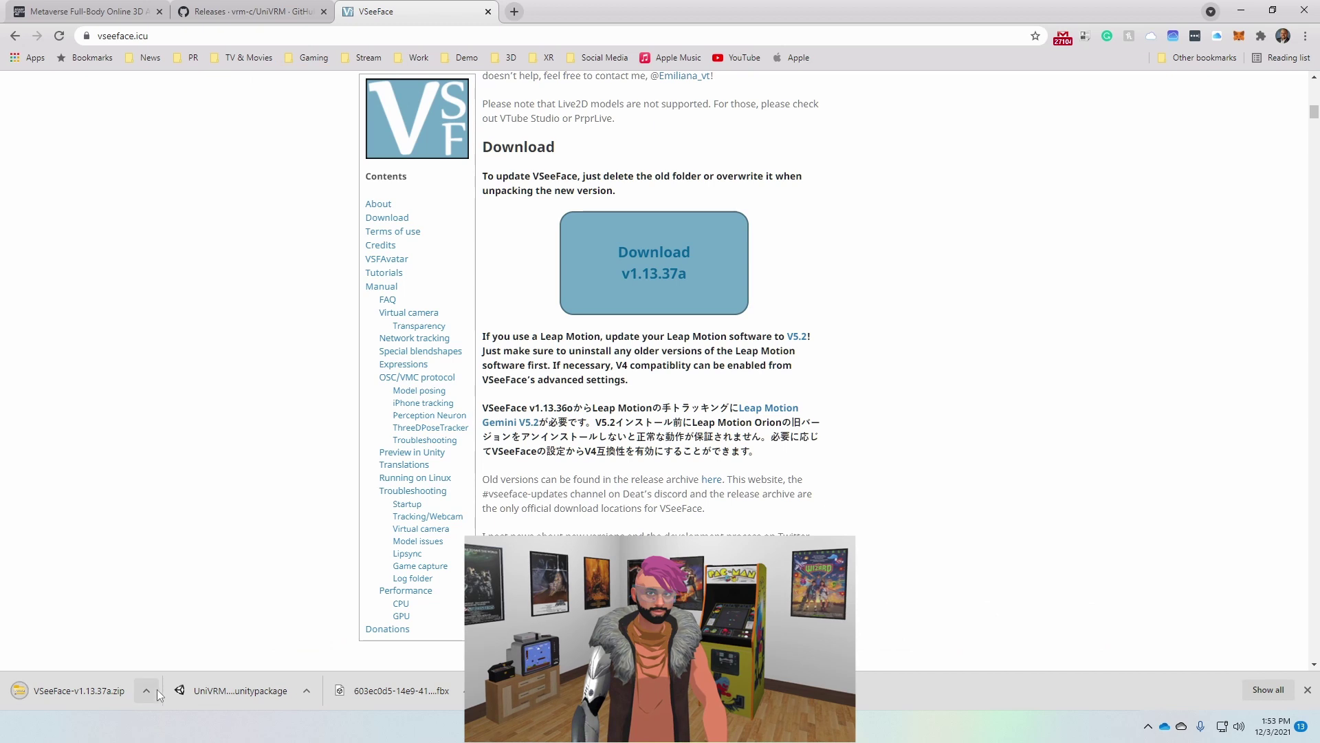
Step: Locate VSeeFace-v1.13.37a.zip in Downloads and extract it to E:\VSeeFace-v1.13.37a
click(144, 691)
click(193, 634)
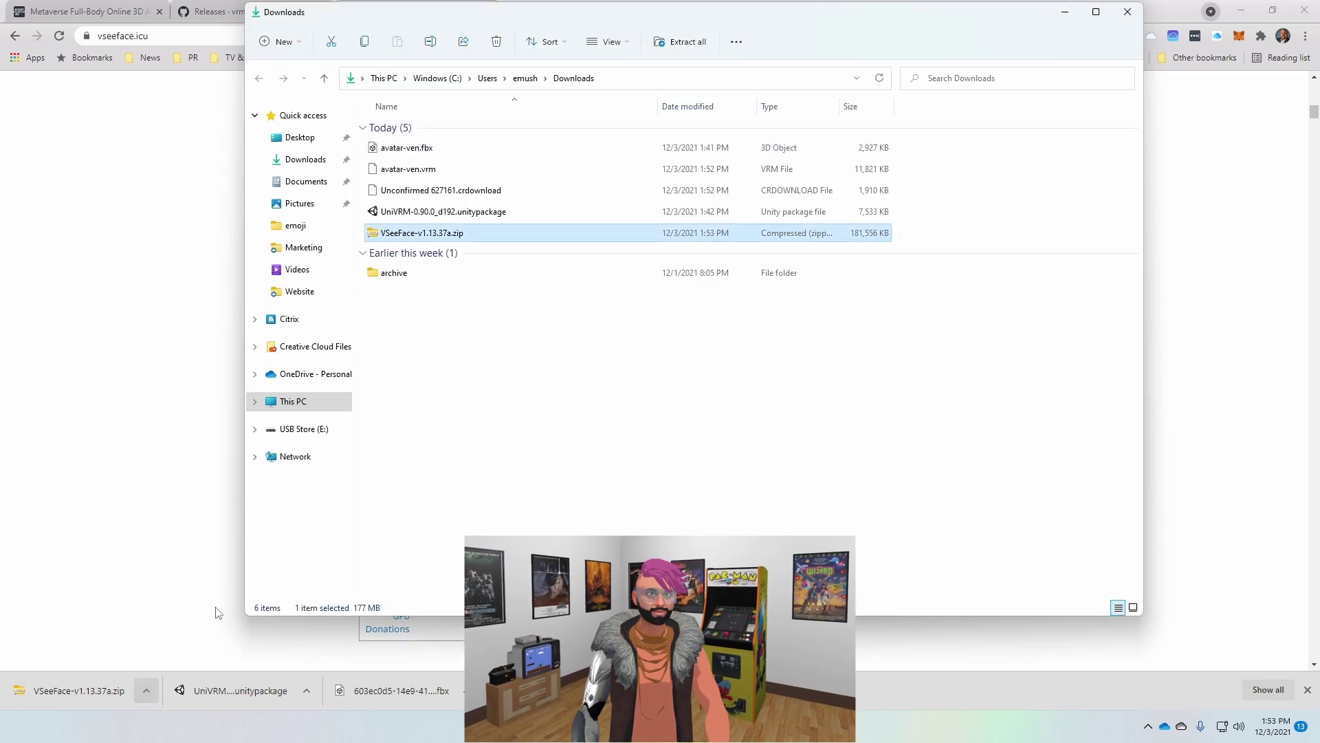
right_click(424, 234)
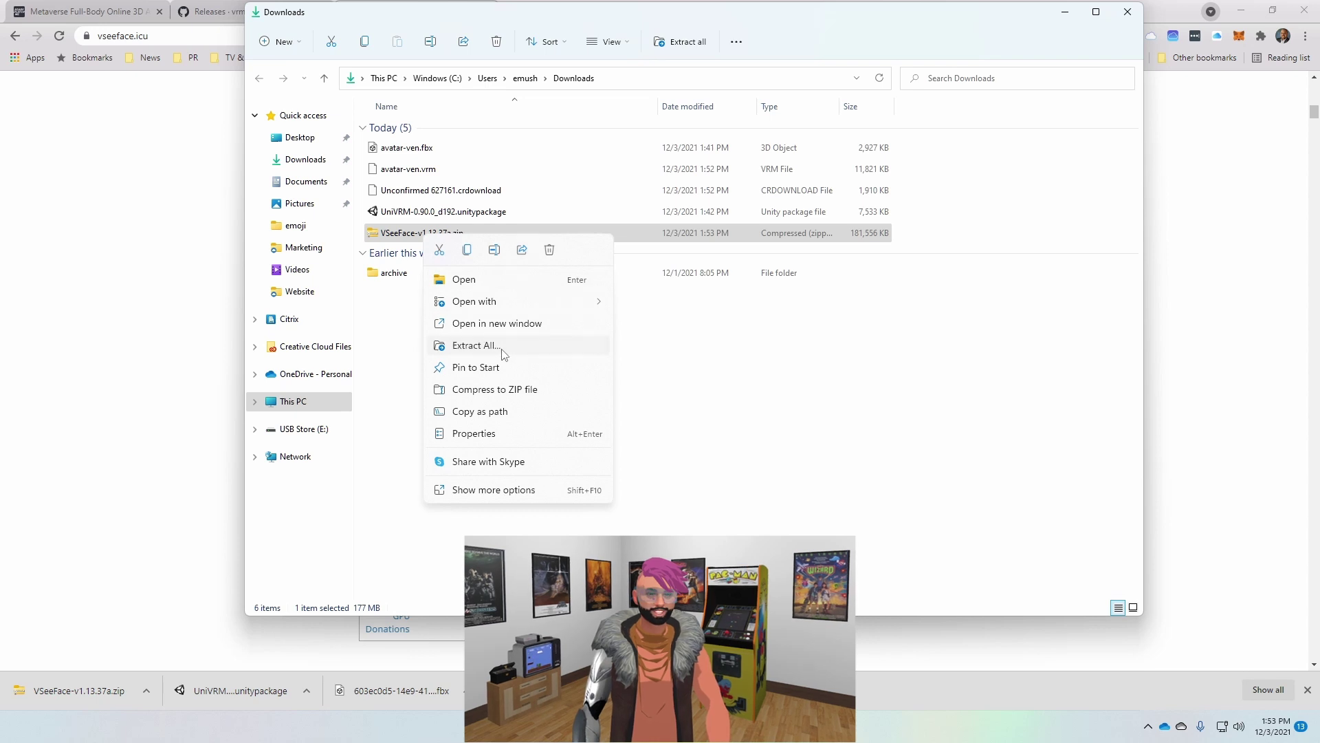
click(474, 345)
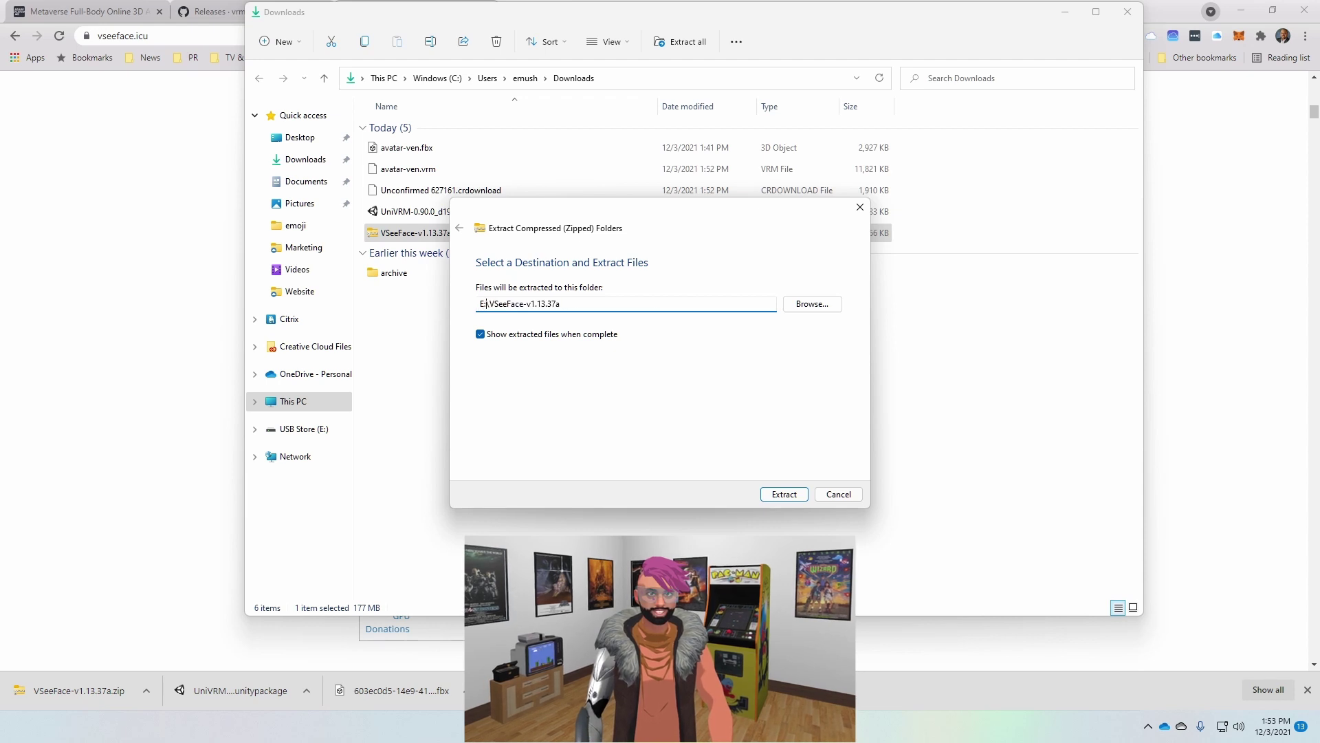
click(783, 494)
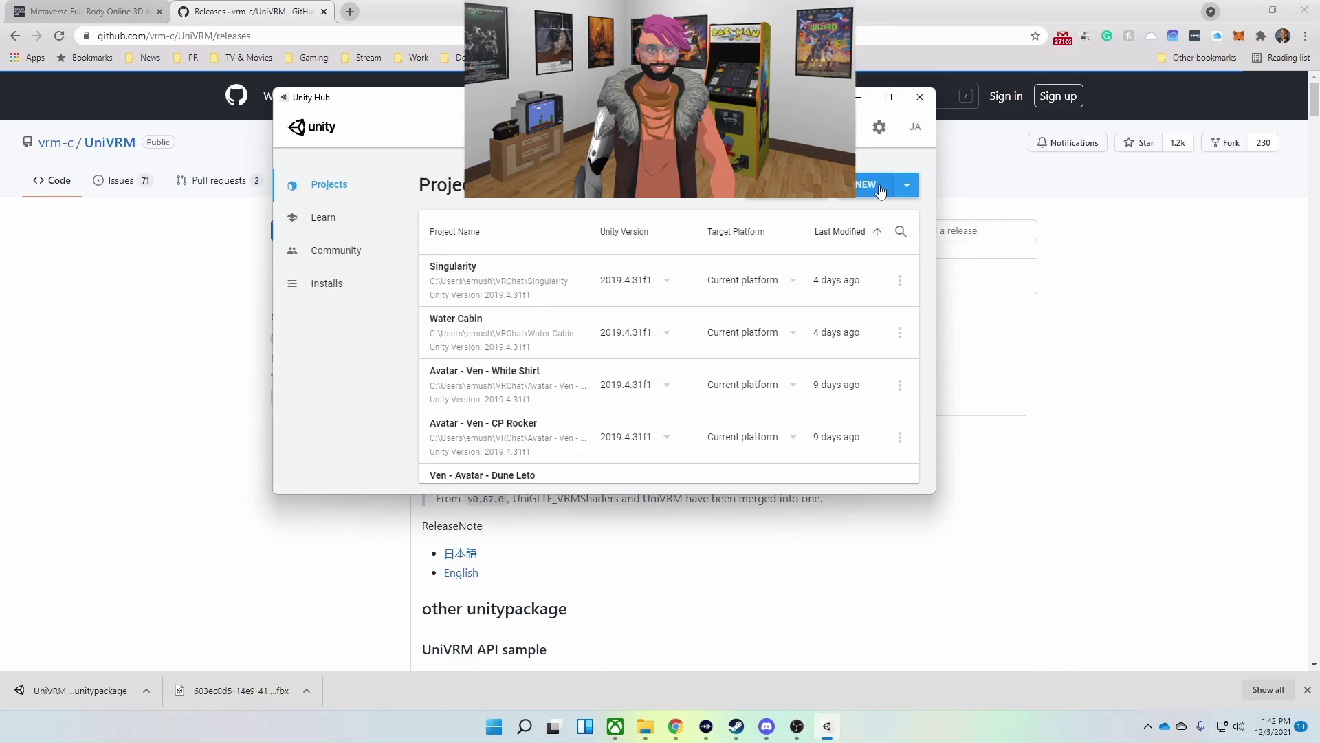
Step: In Unity Hub, create a new 3D project named "Vtuber - Ven"
click(875, 186)
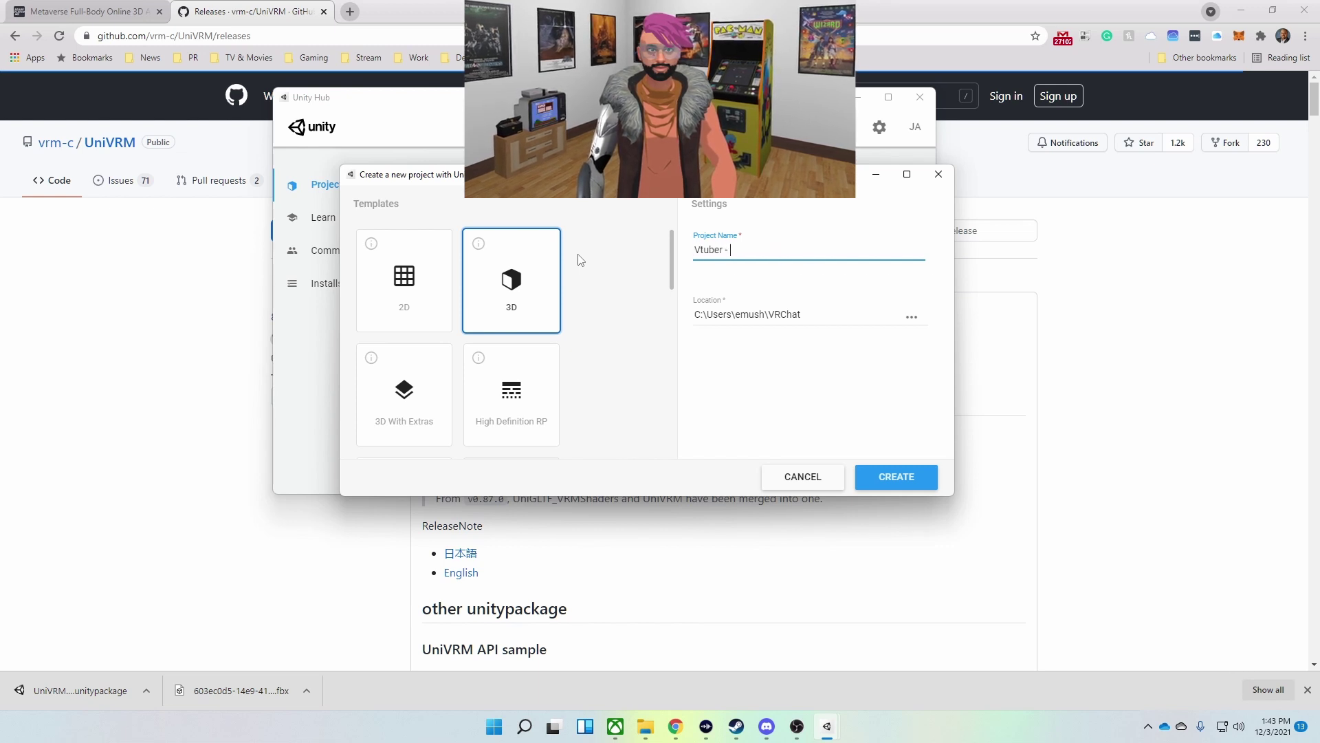
click(895, 475)
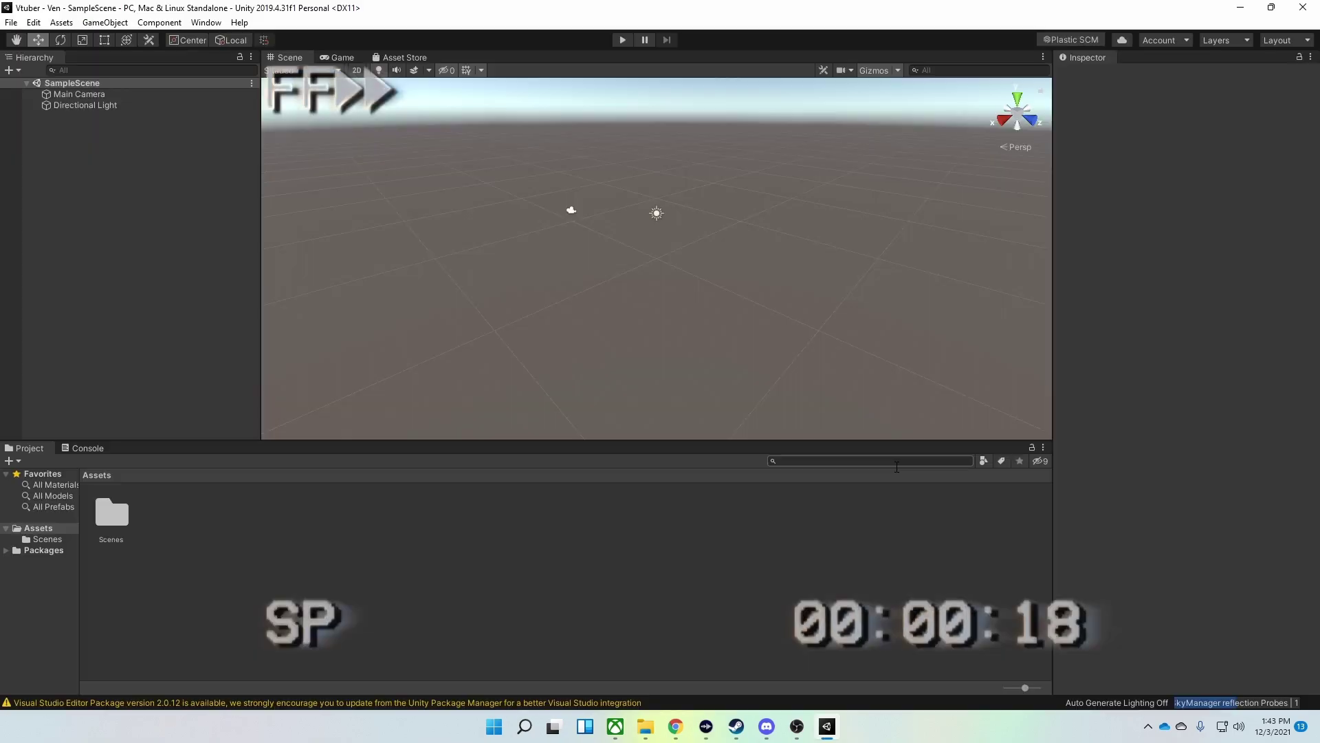
Step: Import the custom package UniVRM-0.90.0_d192.unitypackage from Downloads into the project and close the UniGLTF settings window
right_click(364, 500)
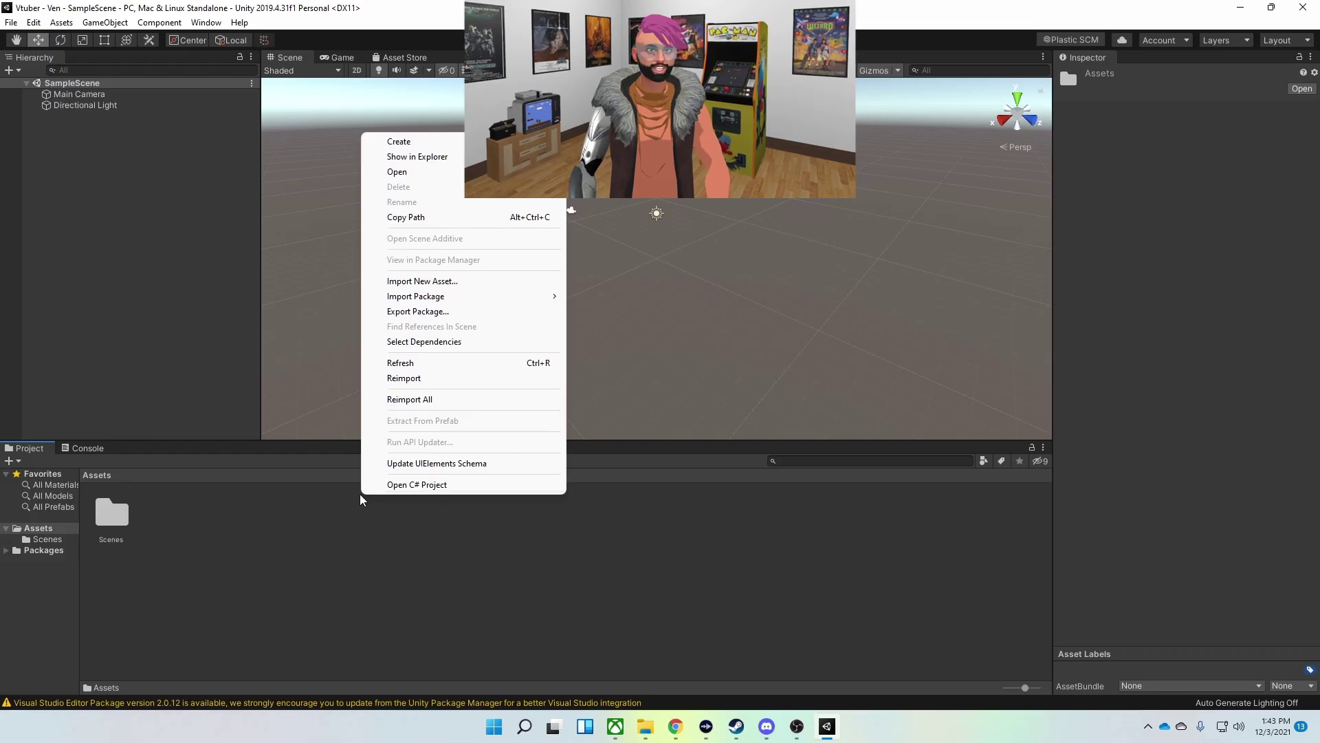
mouse_move(489, 301)
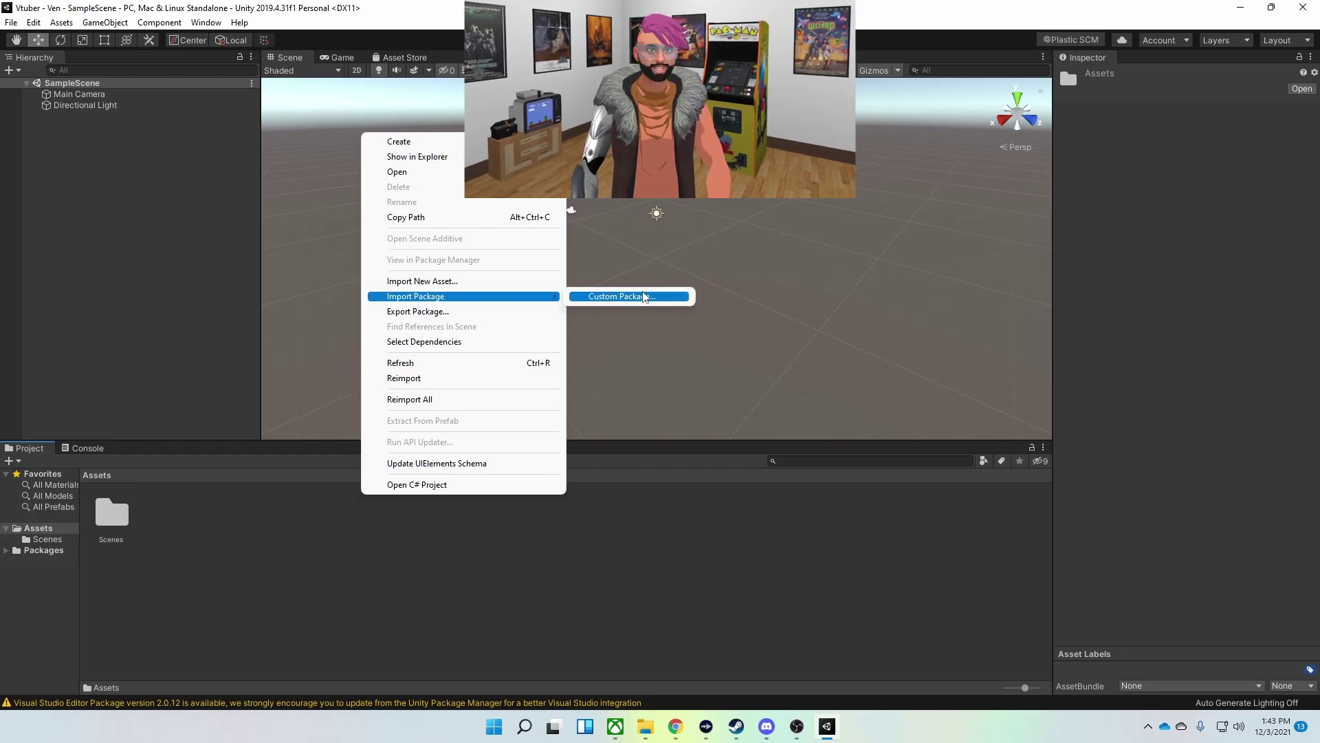
click(626, 297)
scroll(79, 249, up, 2)
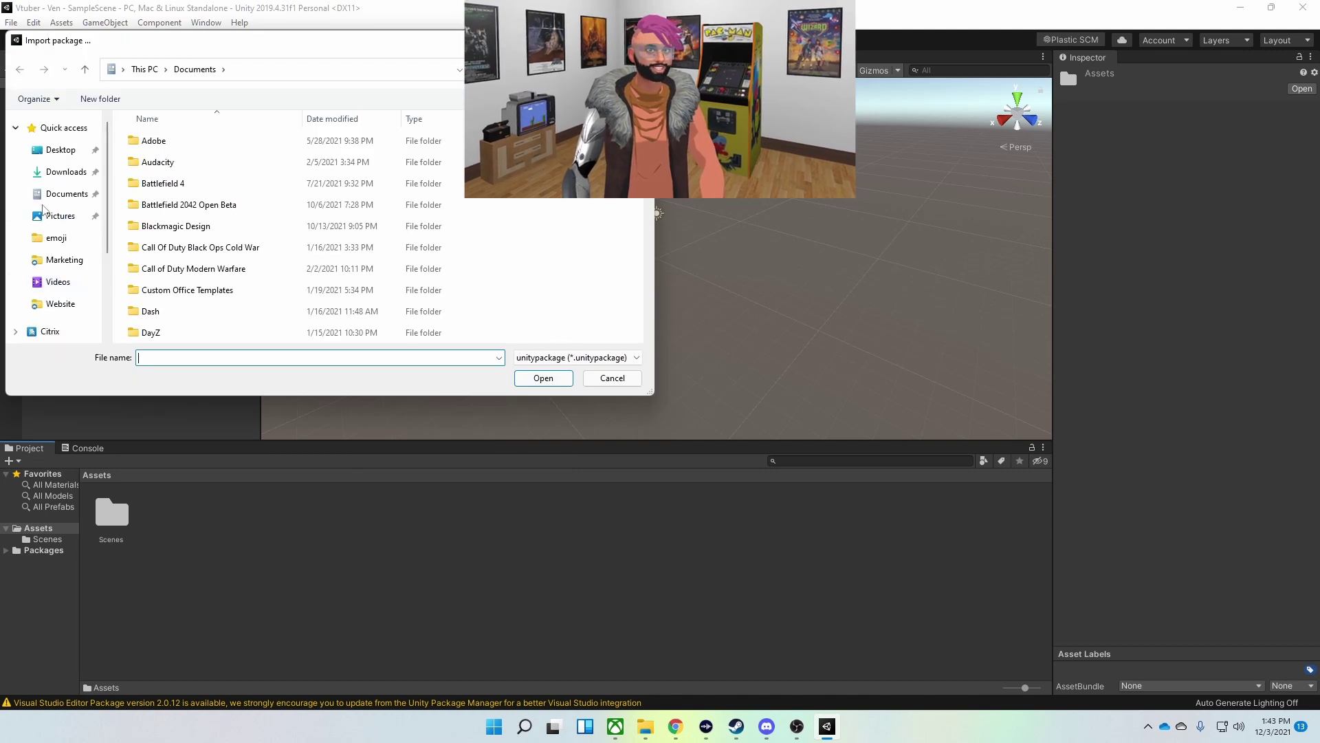
click(65, 173)
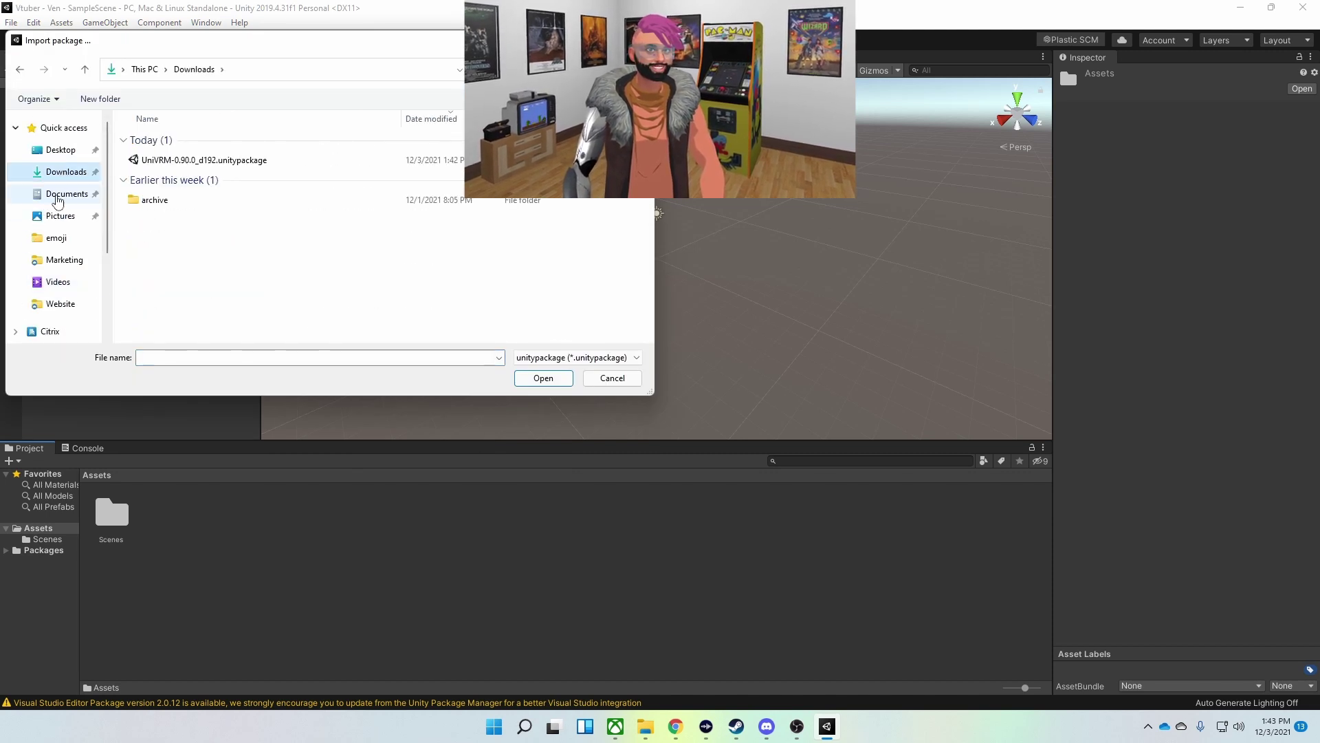
click(273, 161)
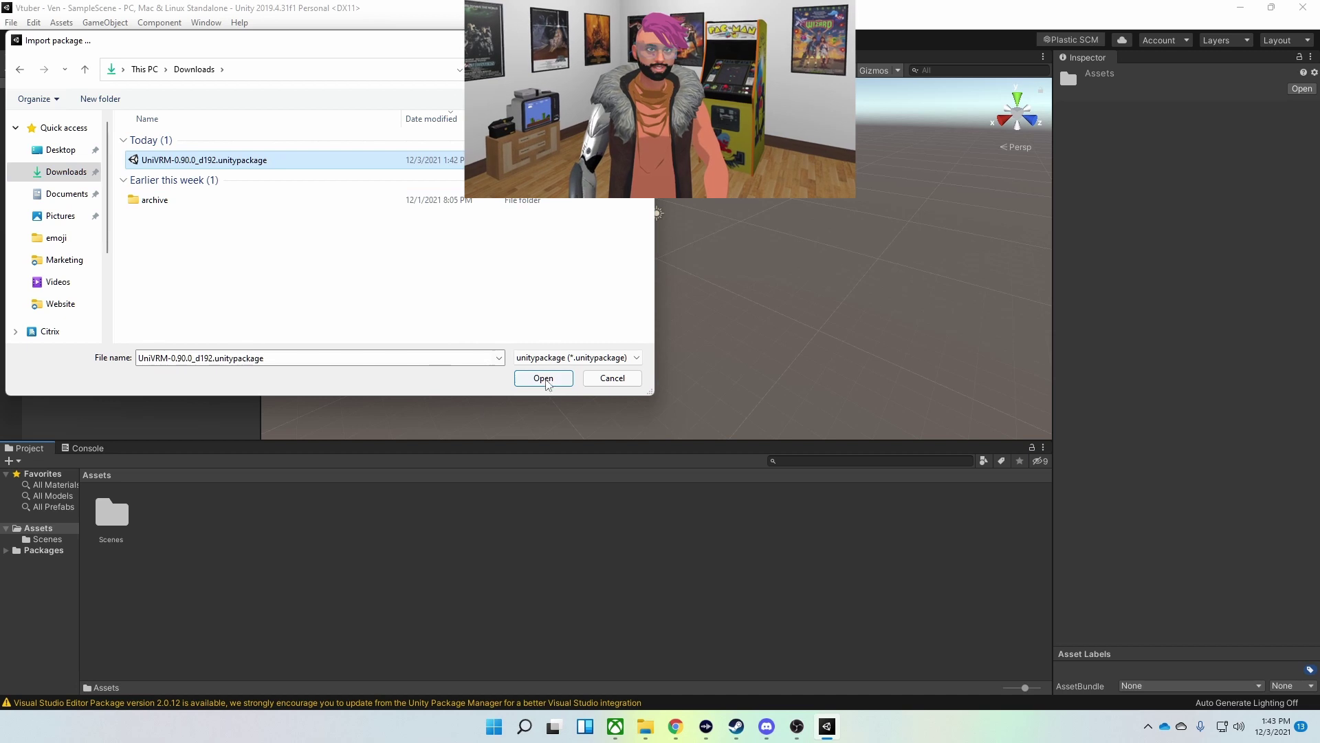
click(543, 379)
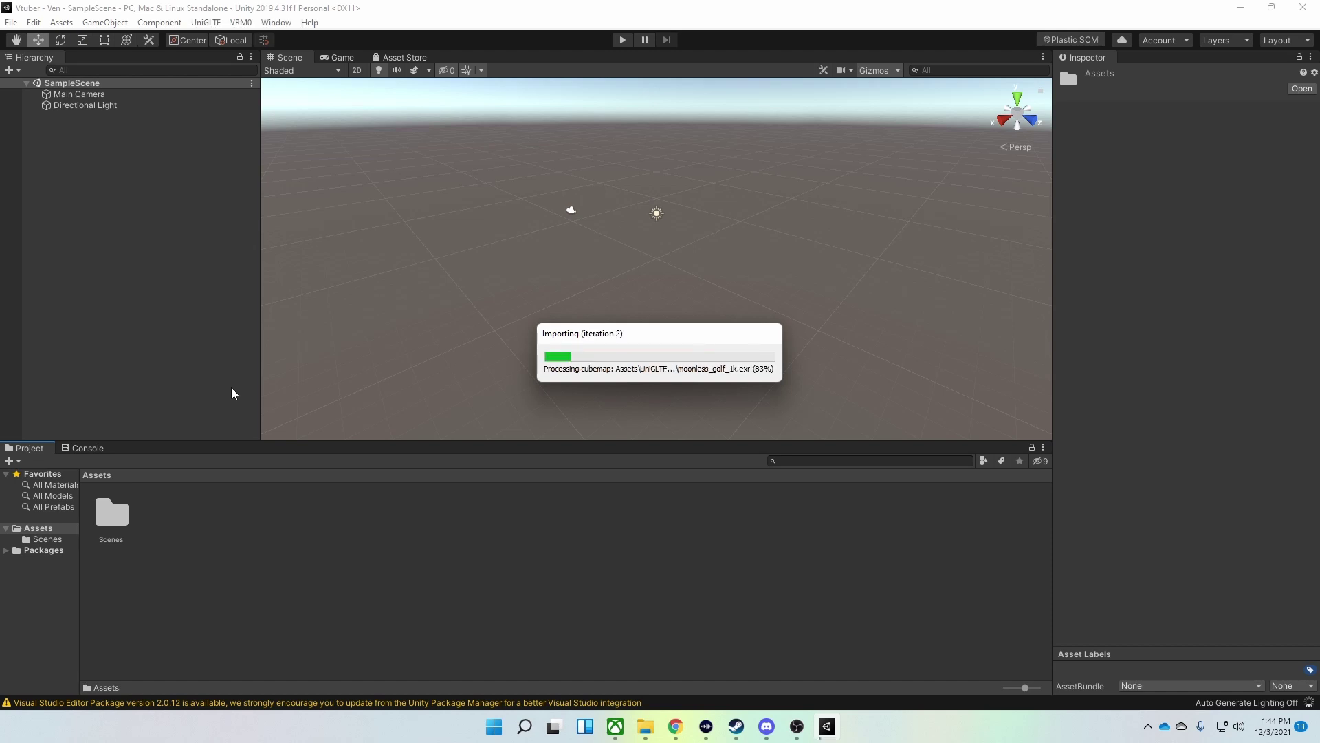
click(107, 388)
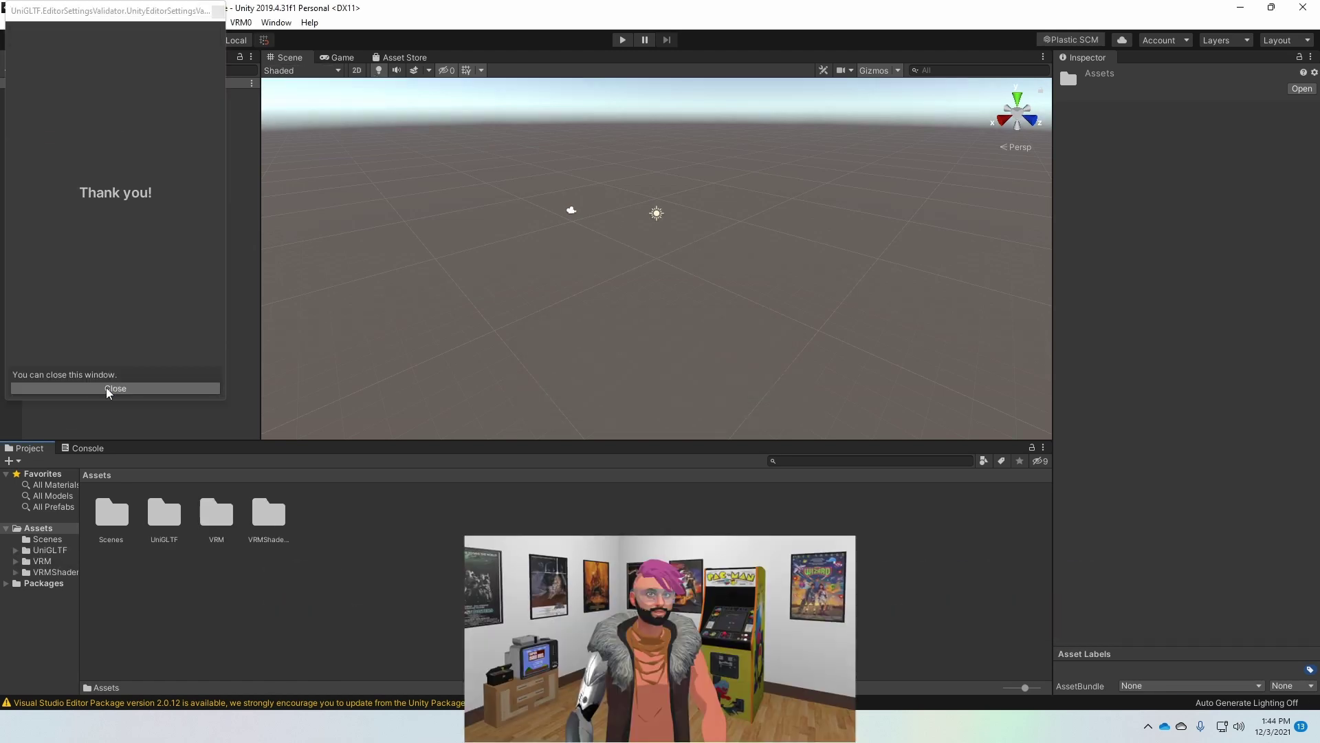
click(107, 388)
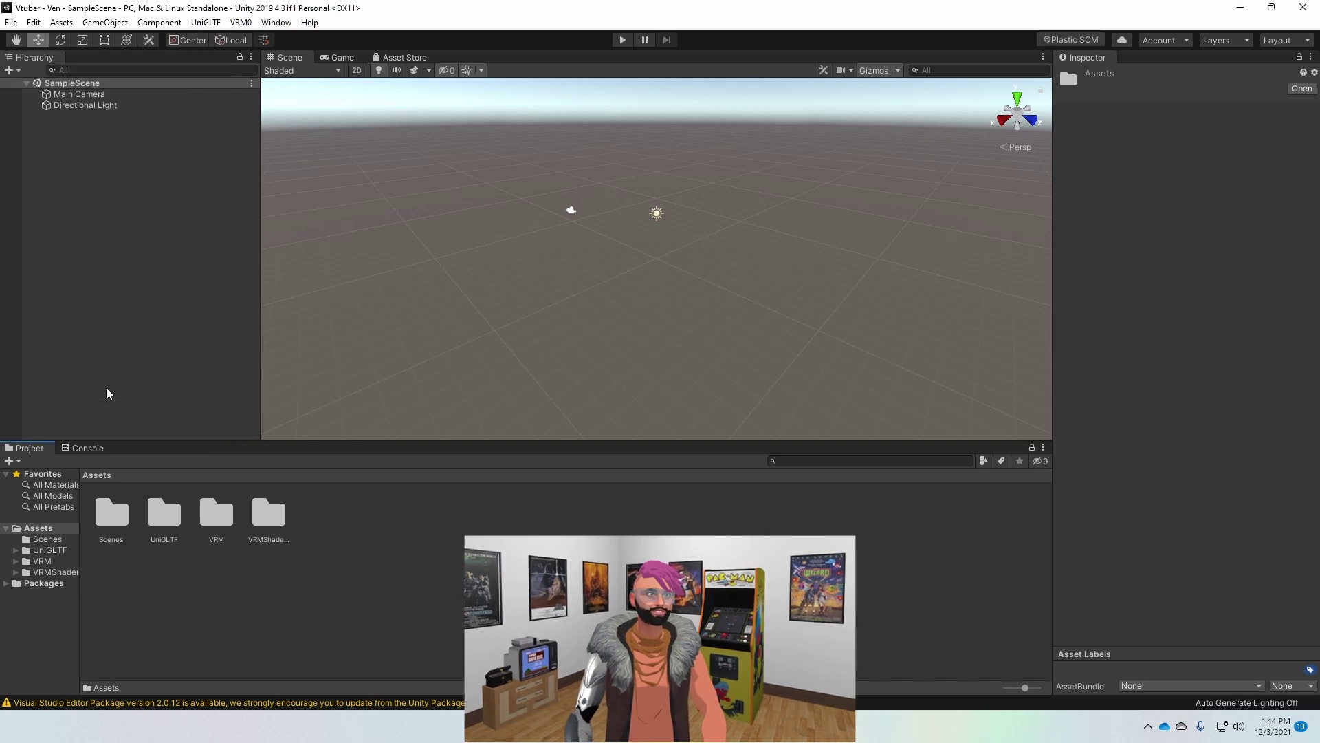
Step: Import avatar-ven.fbx from Downloads into the project's Assets folder as a new asset
right_click(366, 537)
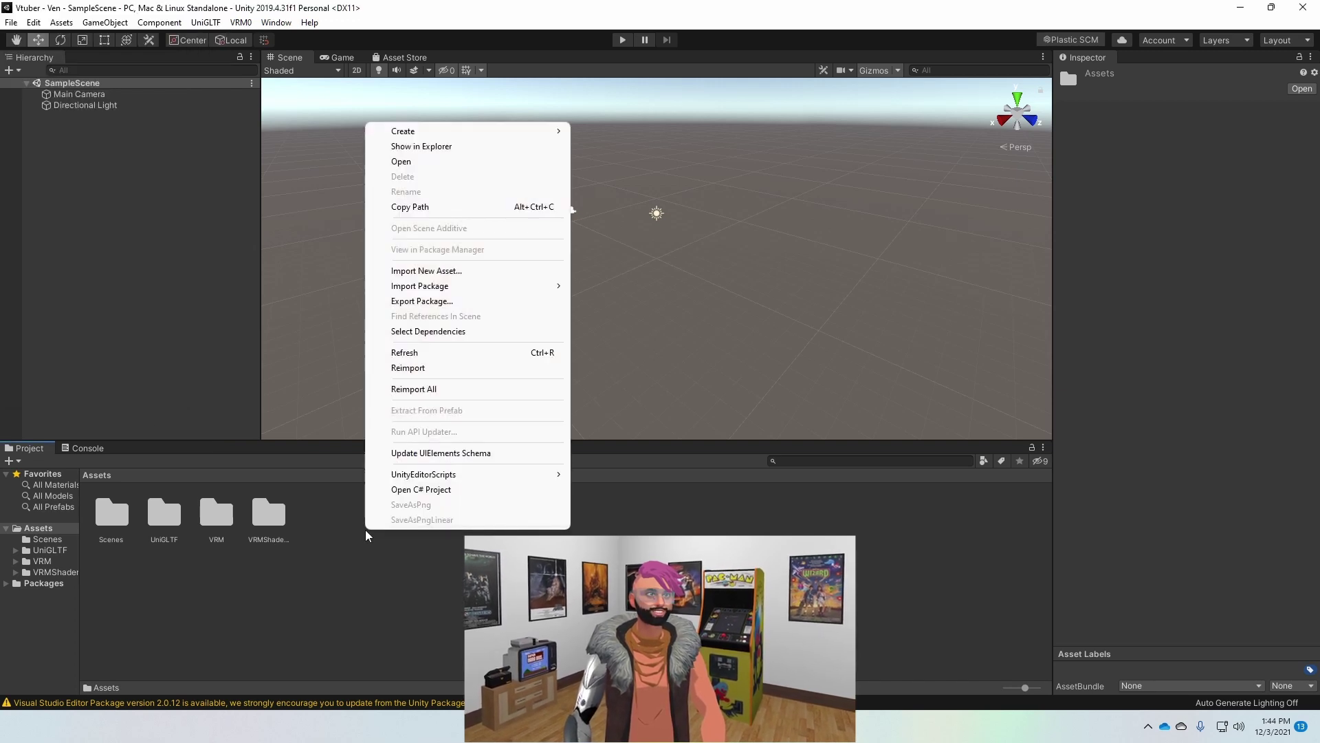
click(447, 271)
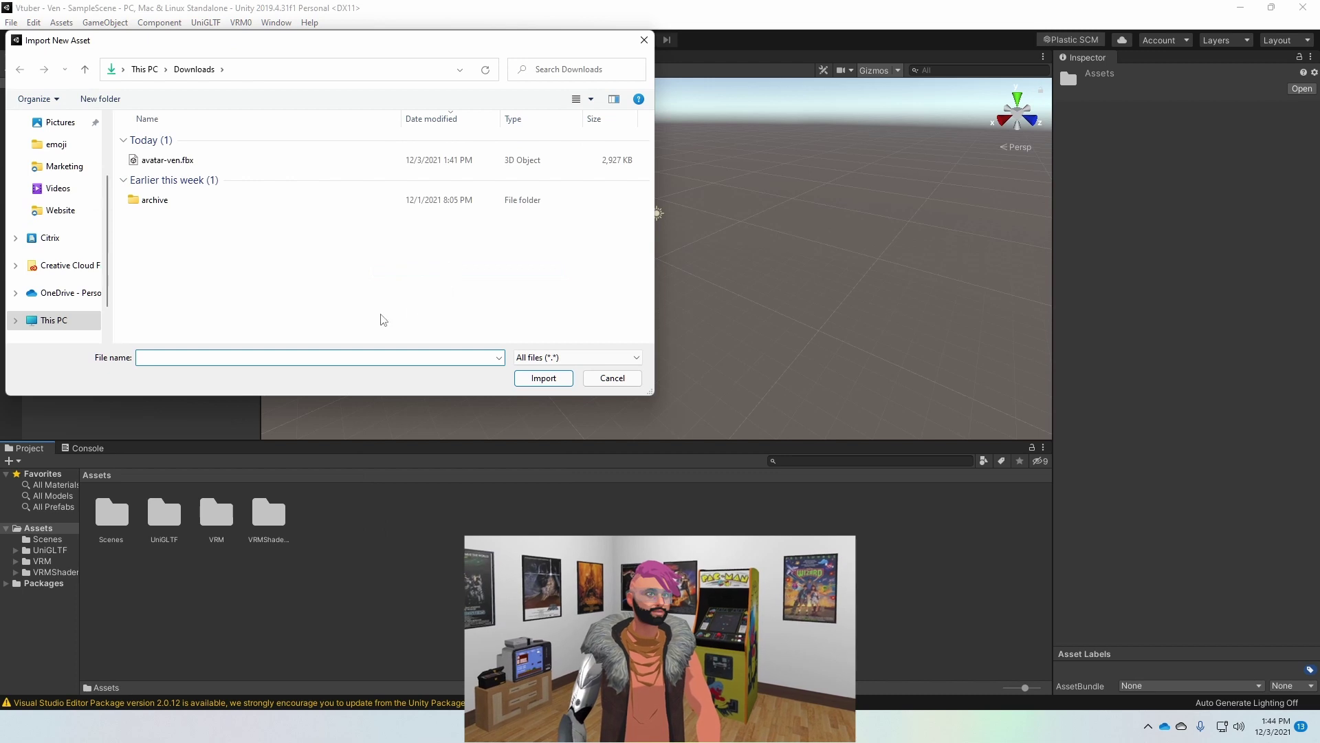
click(219, 165)
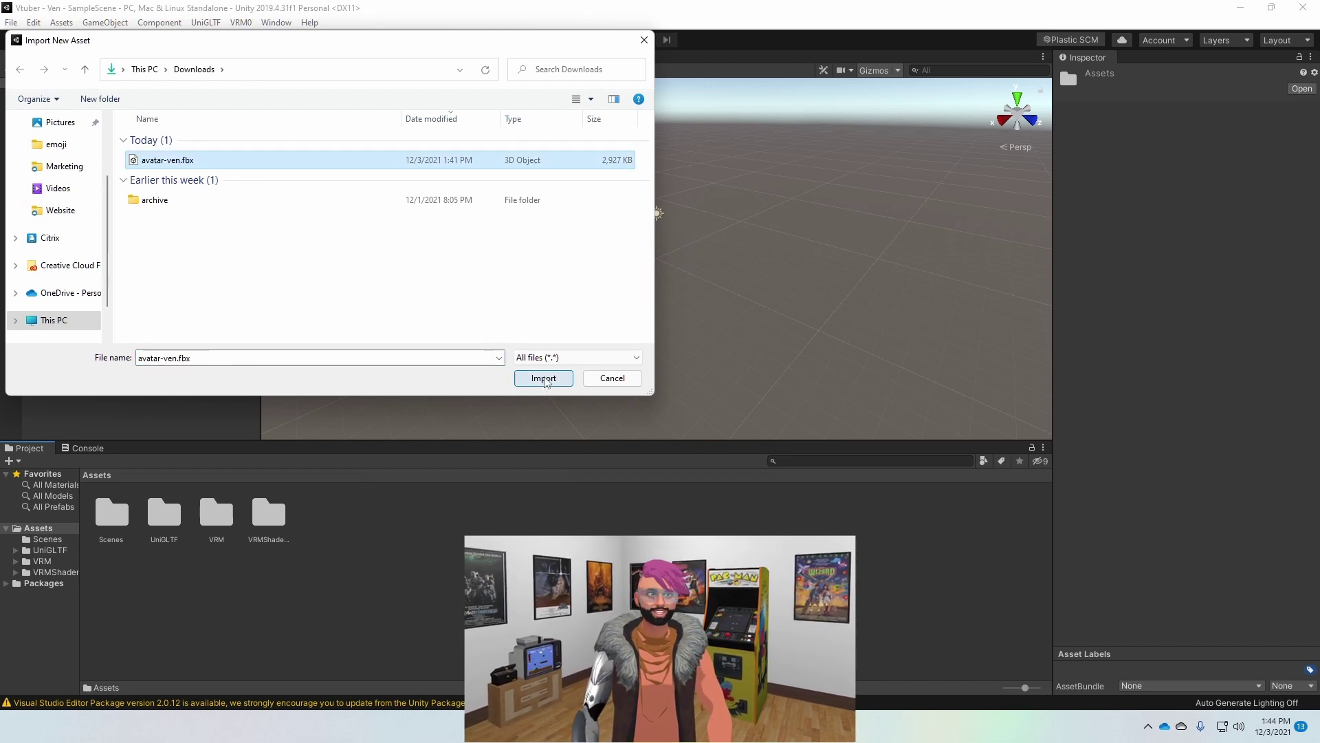
click(544, 379)
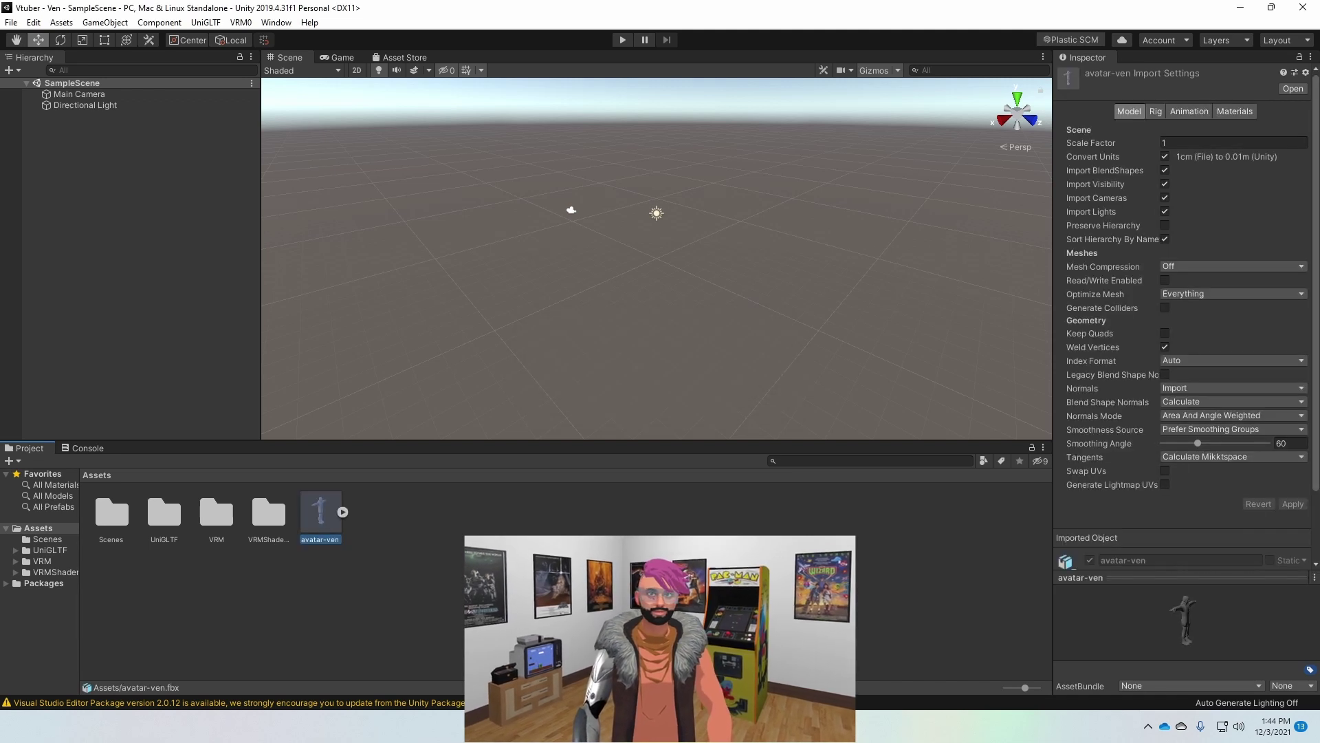
click(412, 578)
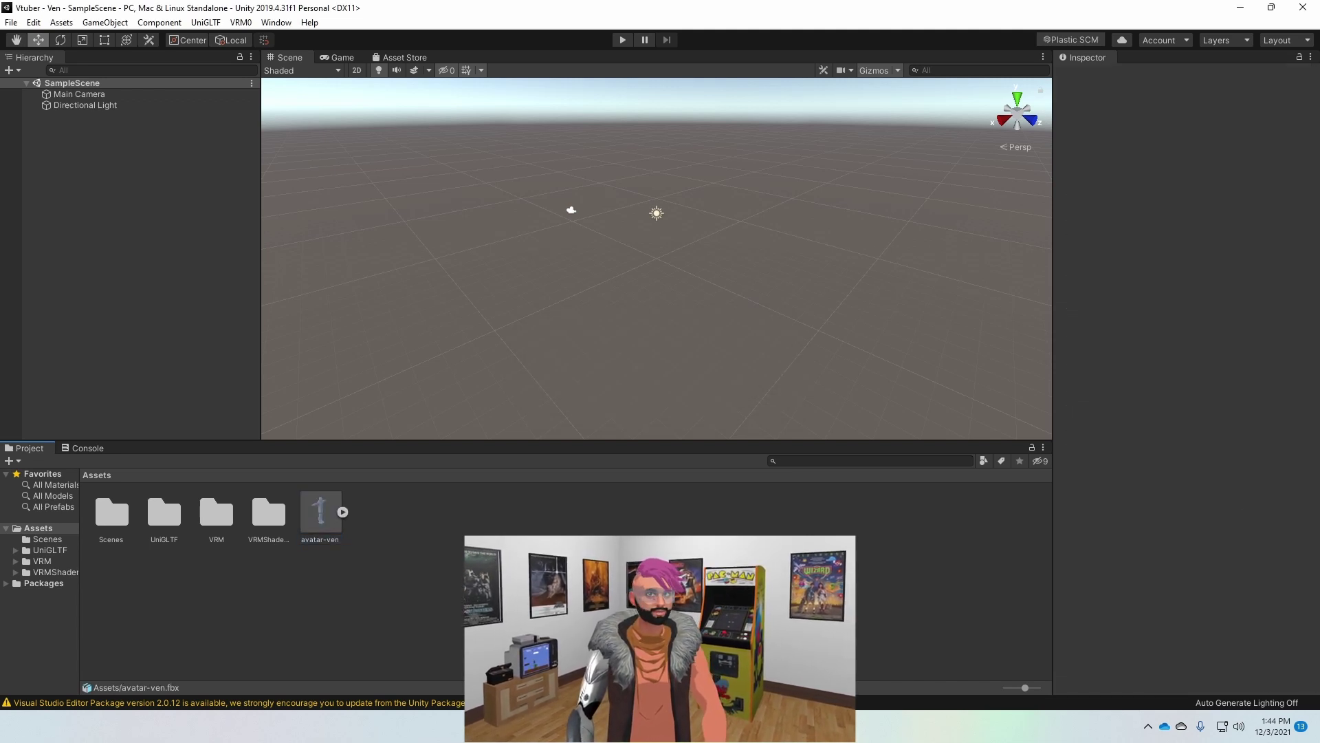
Step: Enable Legacy Blend Shape Normals in the avatar-ven model's import settings and apply the change
click(321, 522)
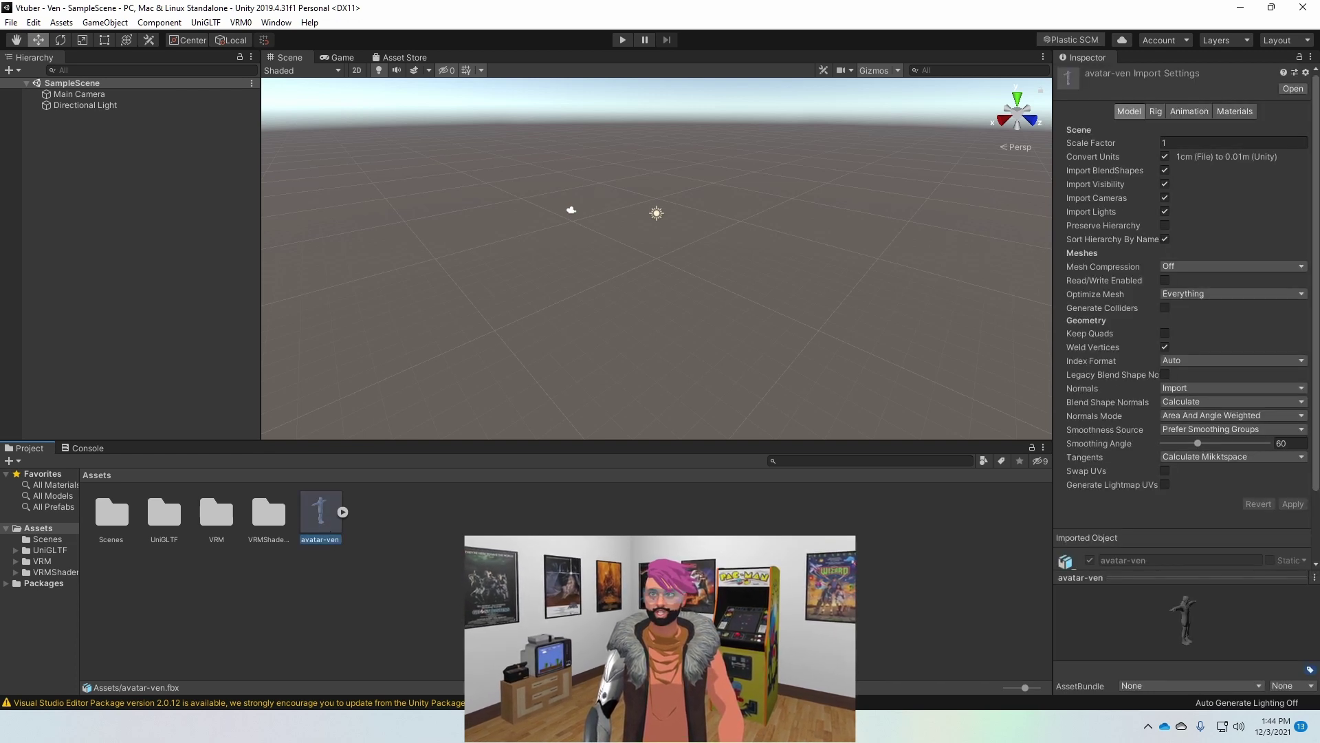
click(1166, 375)
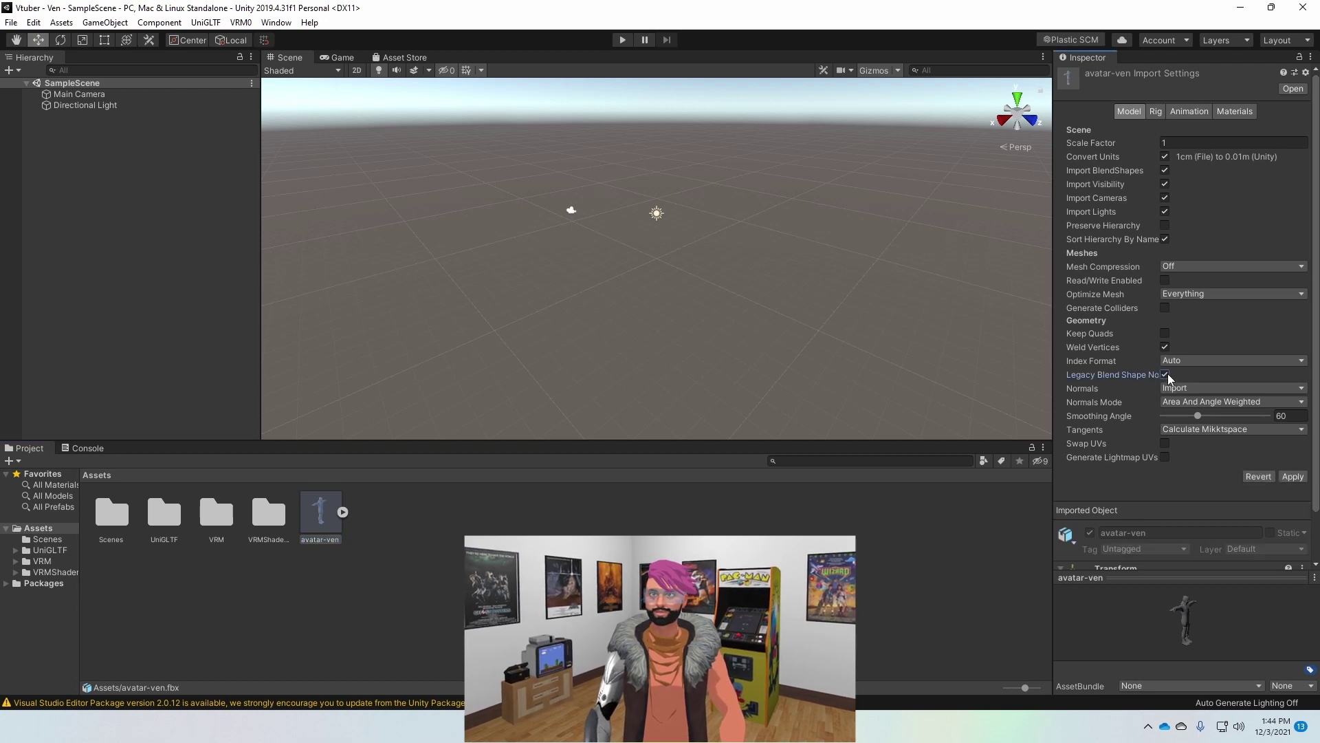
click(1293, 476)
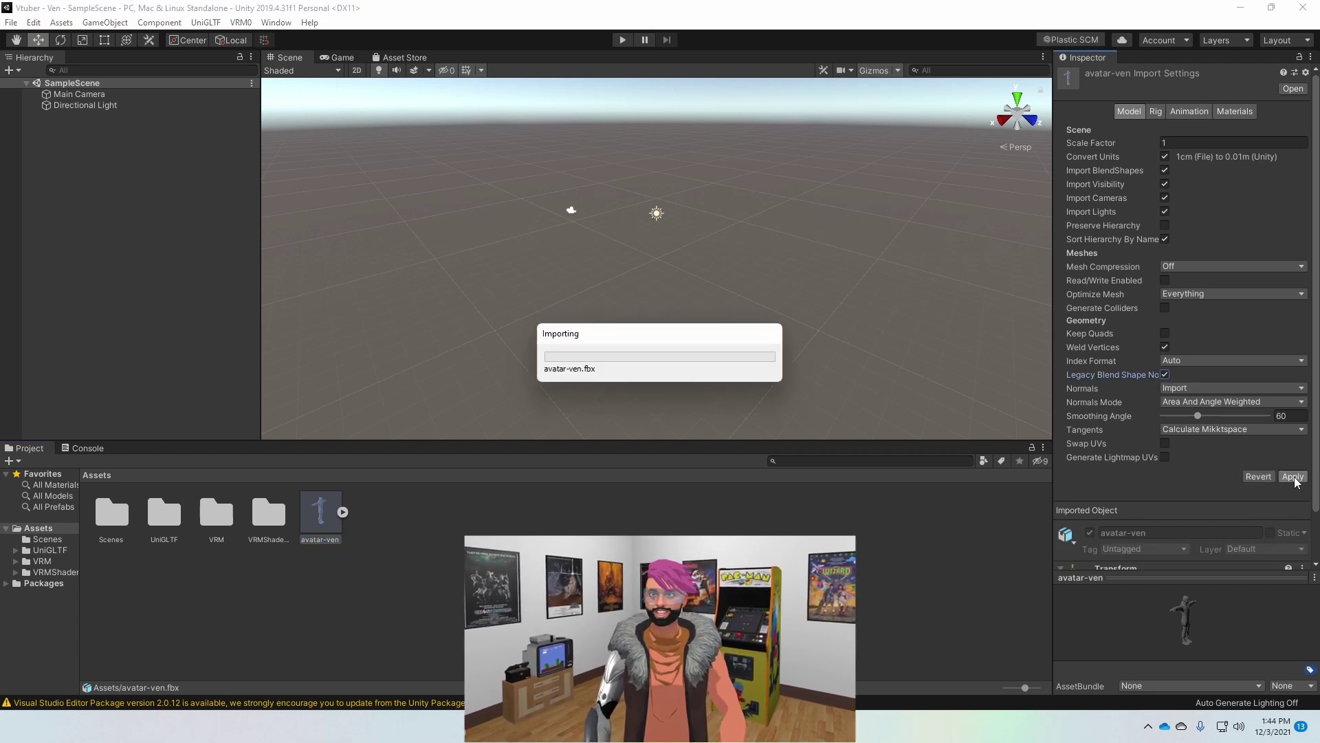
Step: Set the avatar-ven model's rig animation type to Humanoid and apply the change
click(1158, 112)
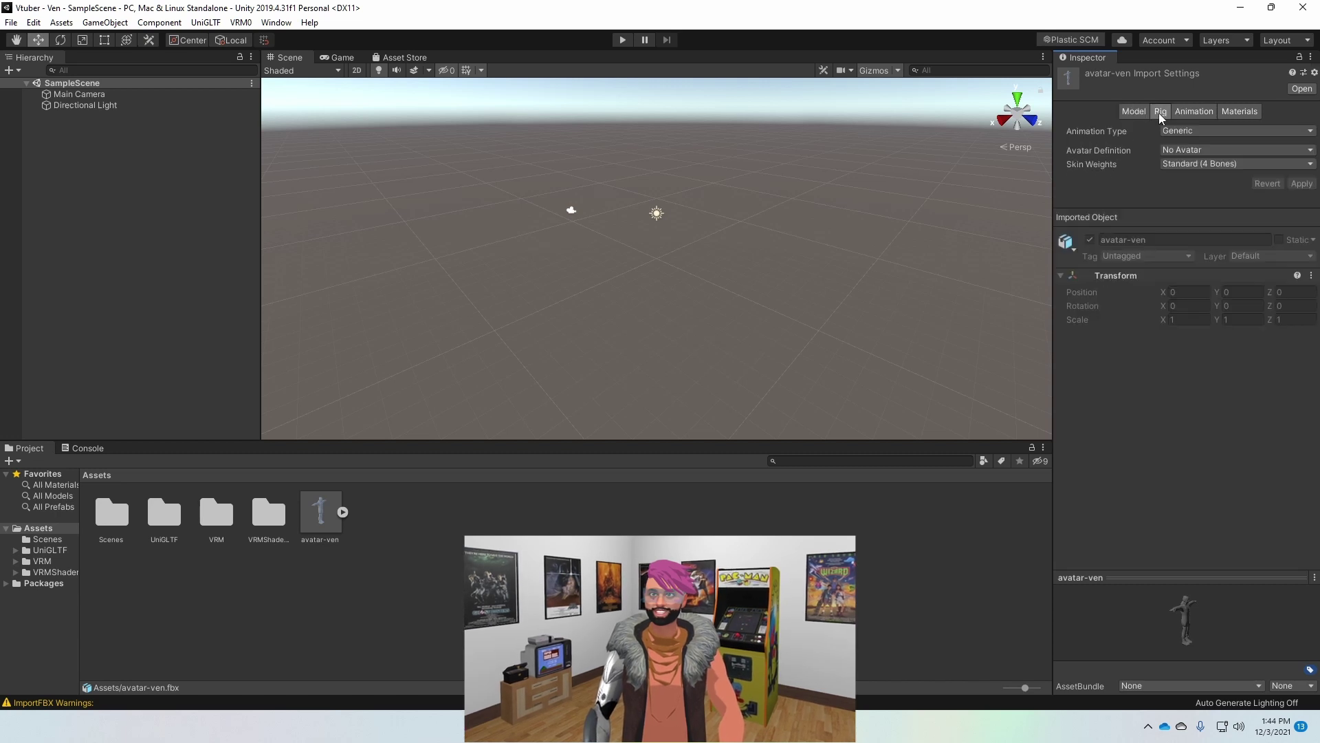
click(1283, 135)
click(1221, 195)
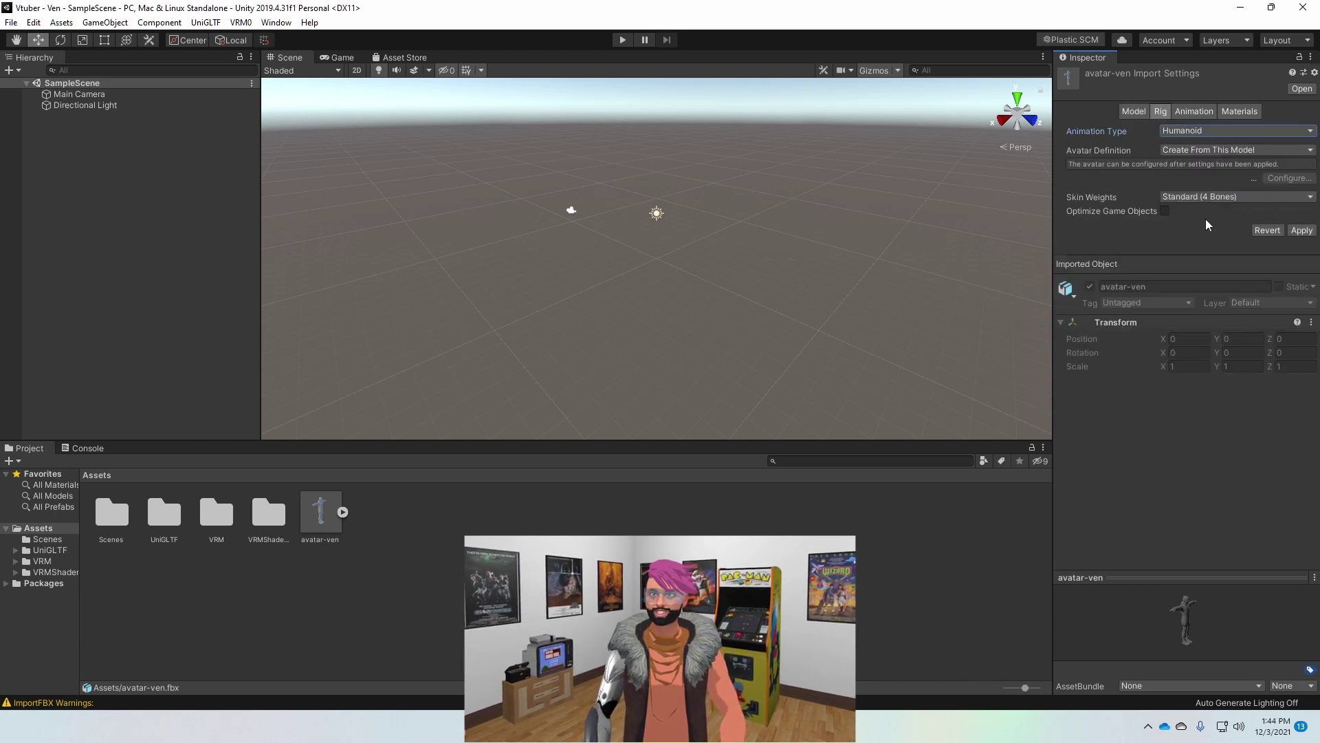
click(1300, 231)
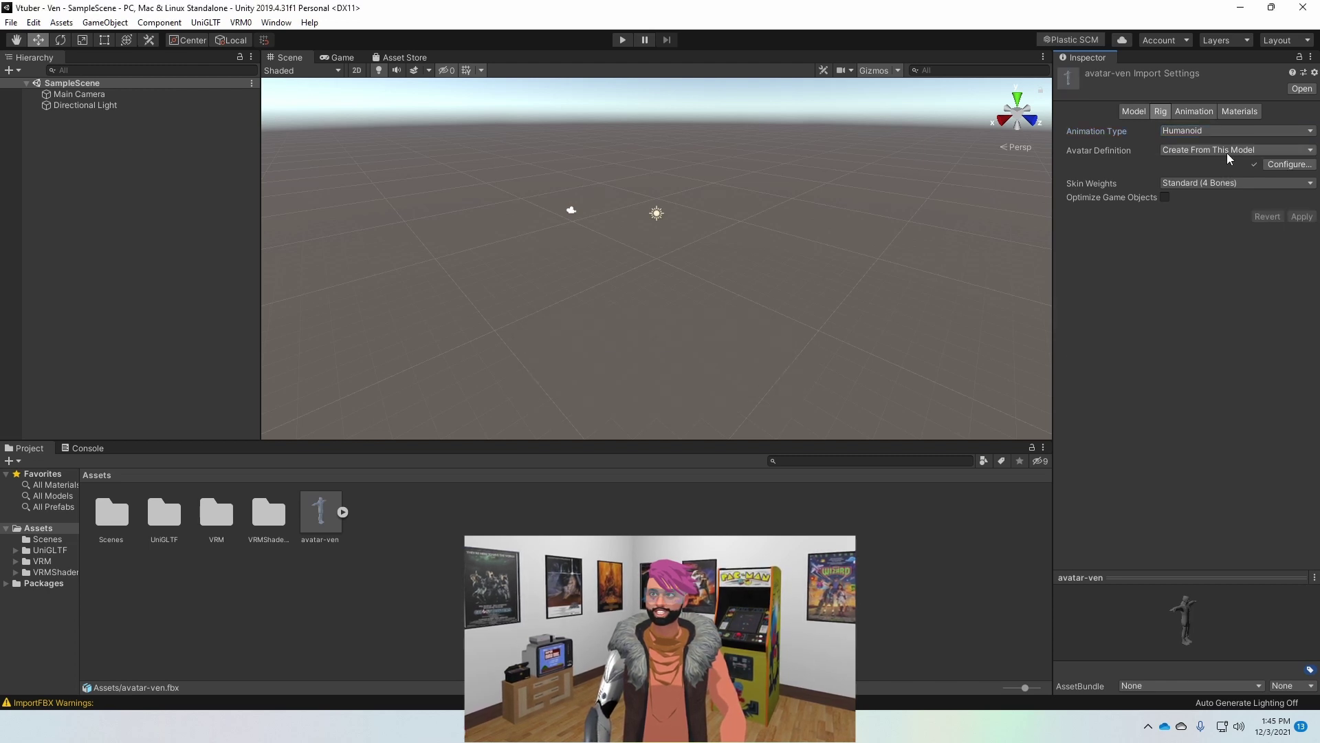
Step: Extract the model's textures into a new Assets folder named "textures" and fix the normal map setting
click(1239, 113)
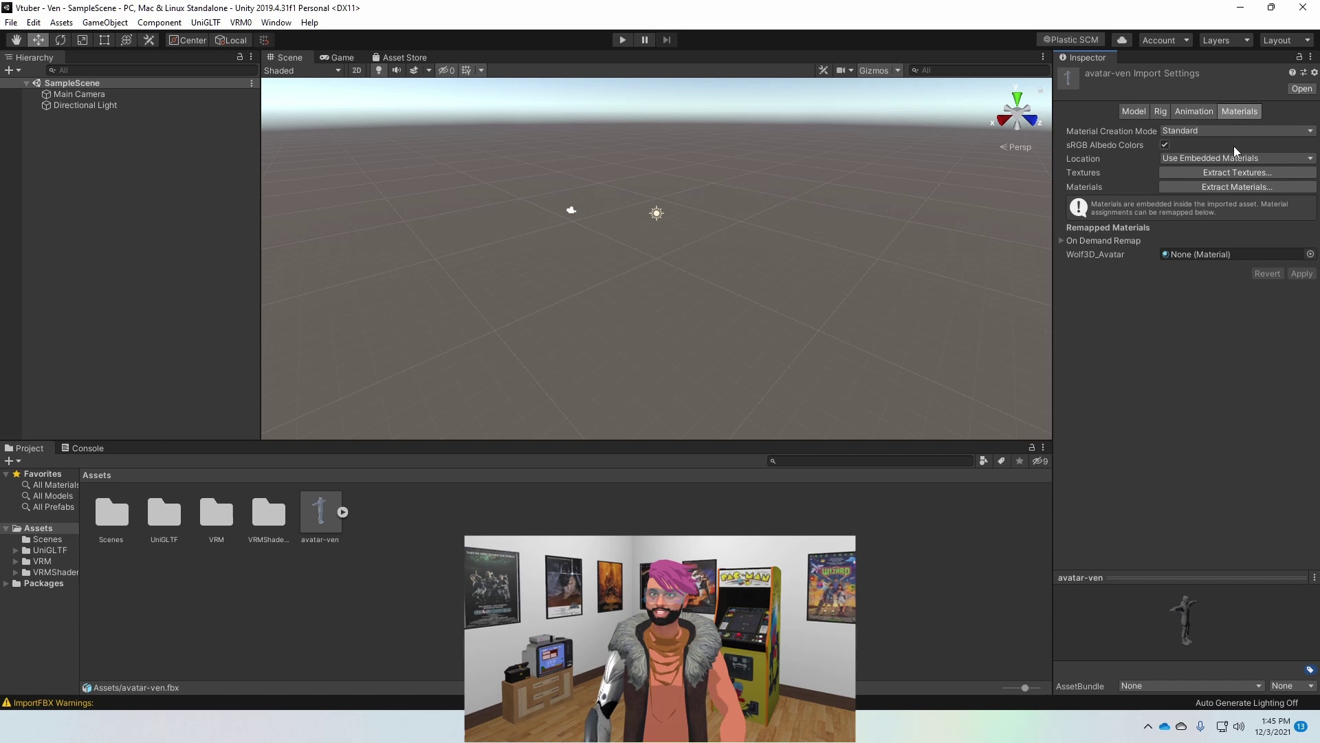
click(1234, 176)
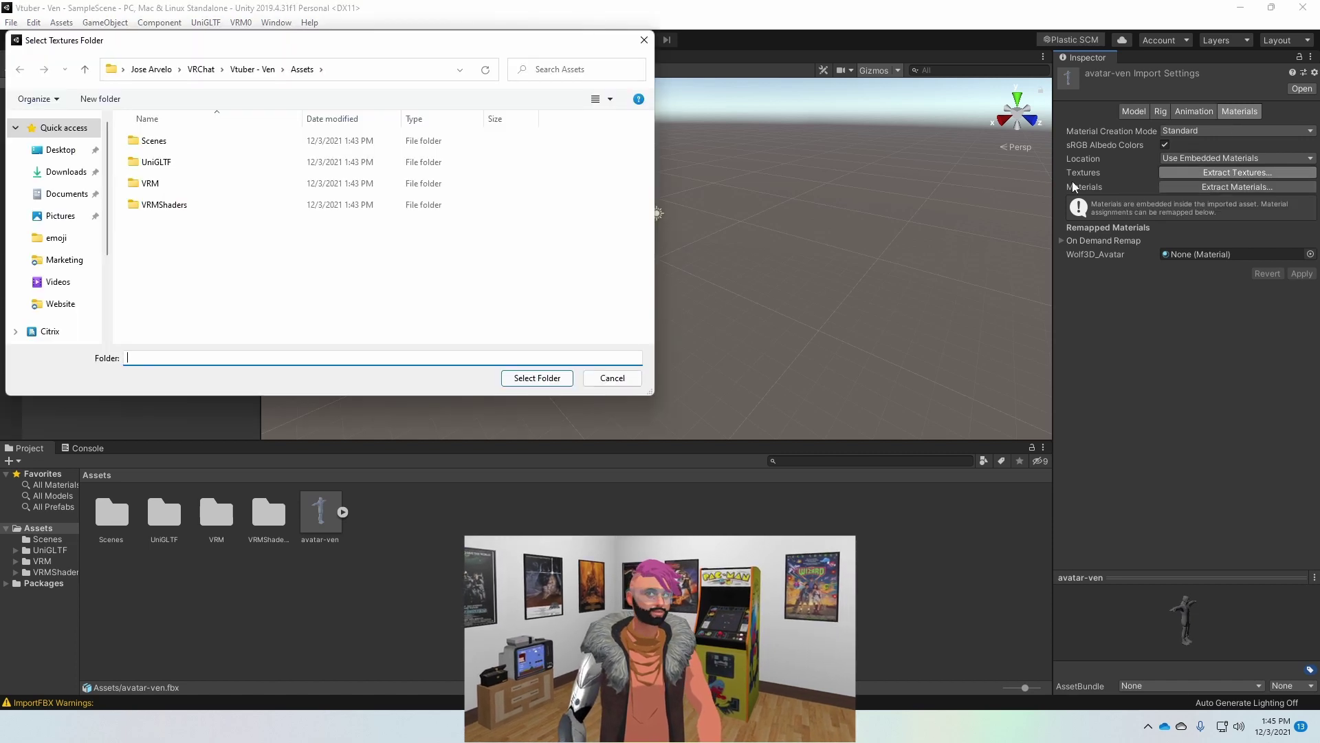
text(t)
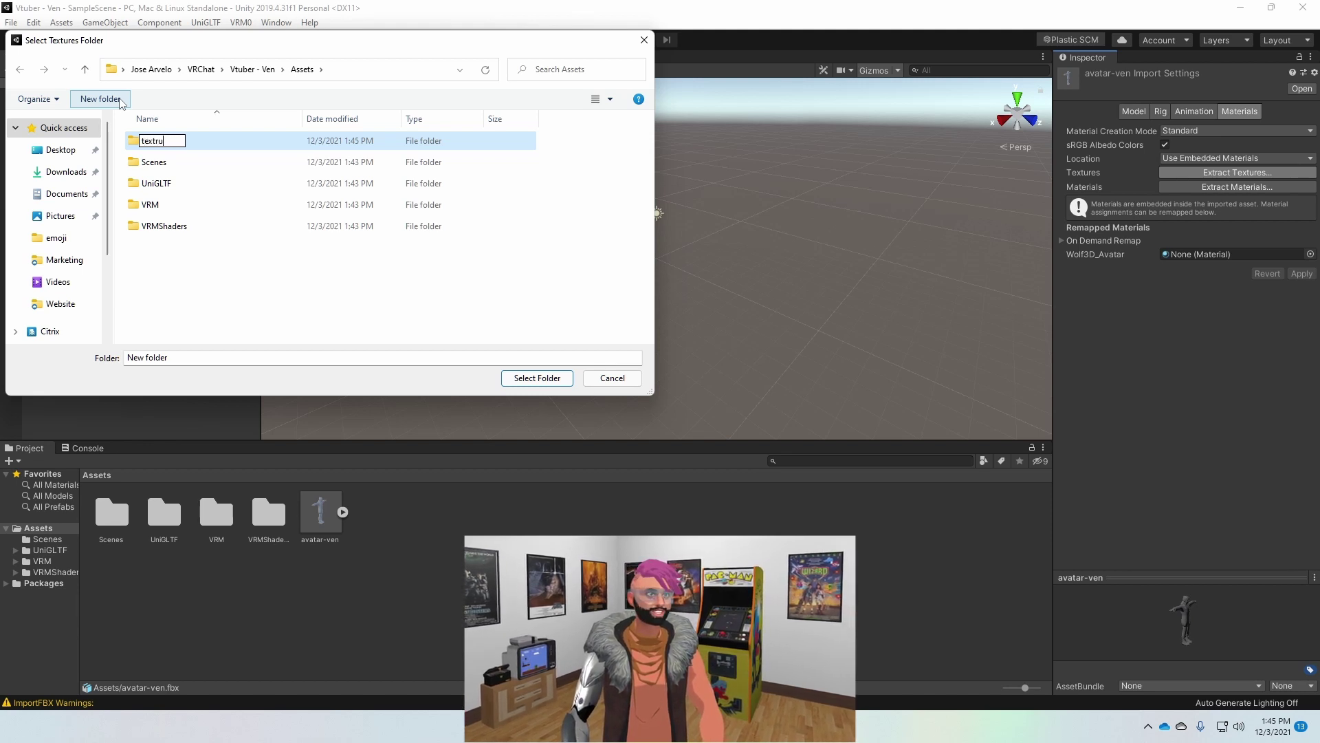
text(extures)
key(Return)
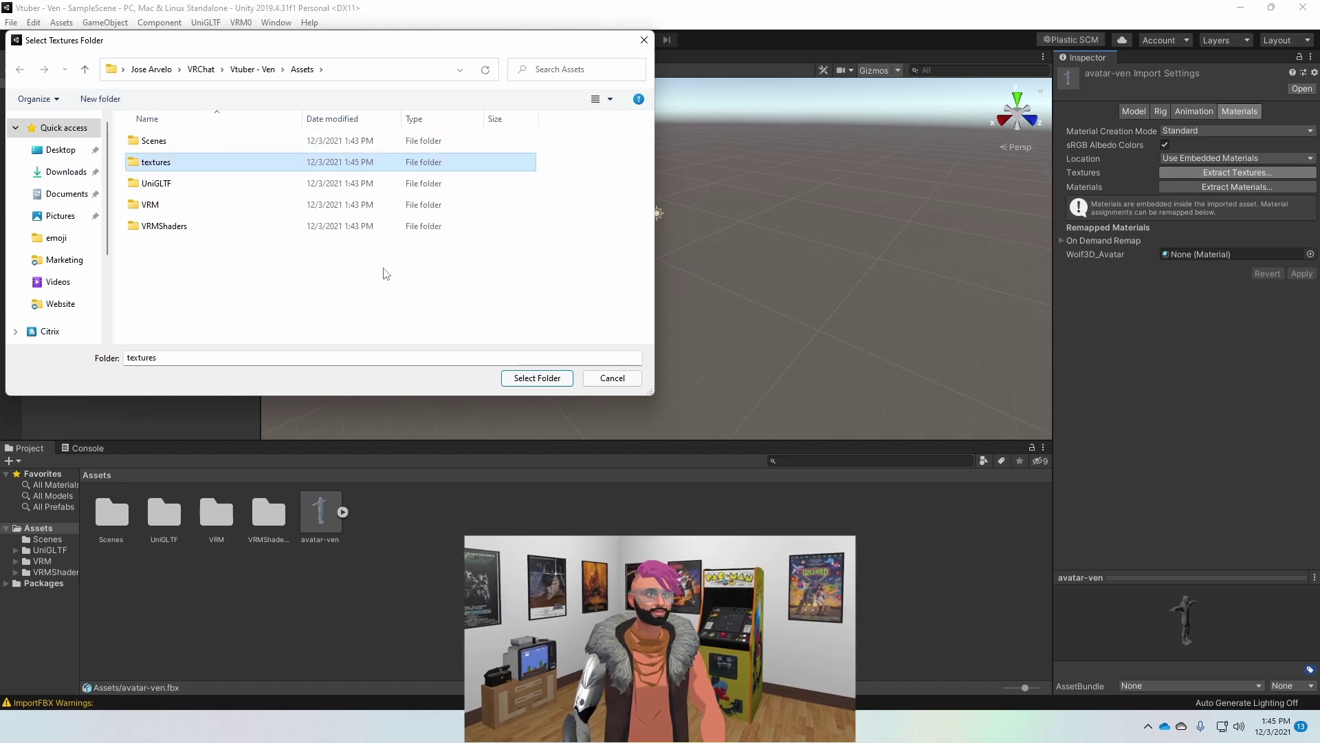
double_click(362, 165)
click(549, 375)
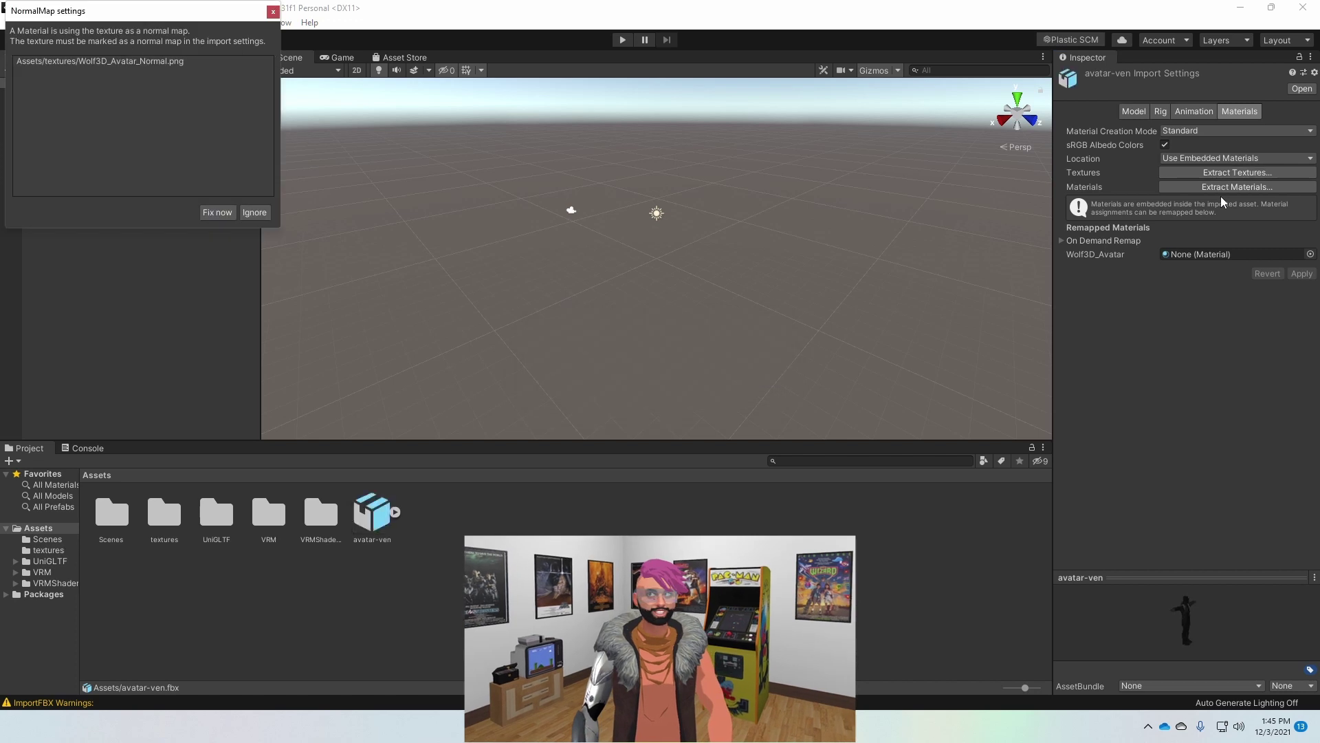
click(217, 213)
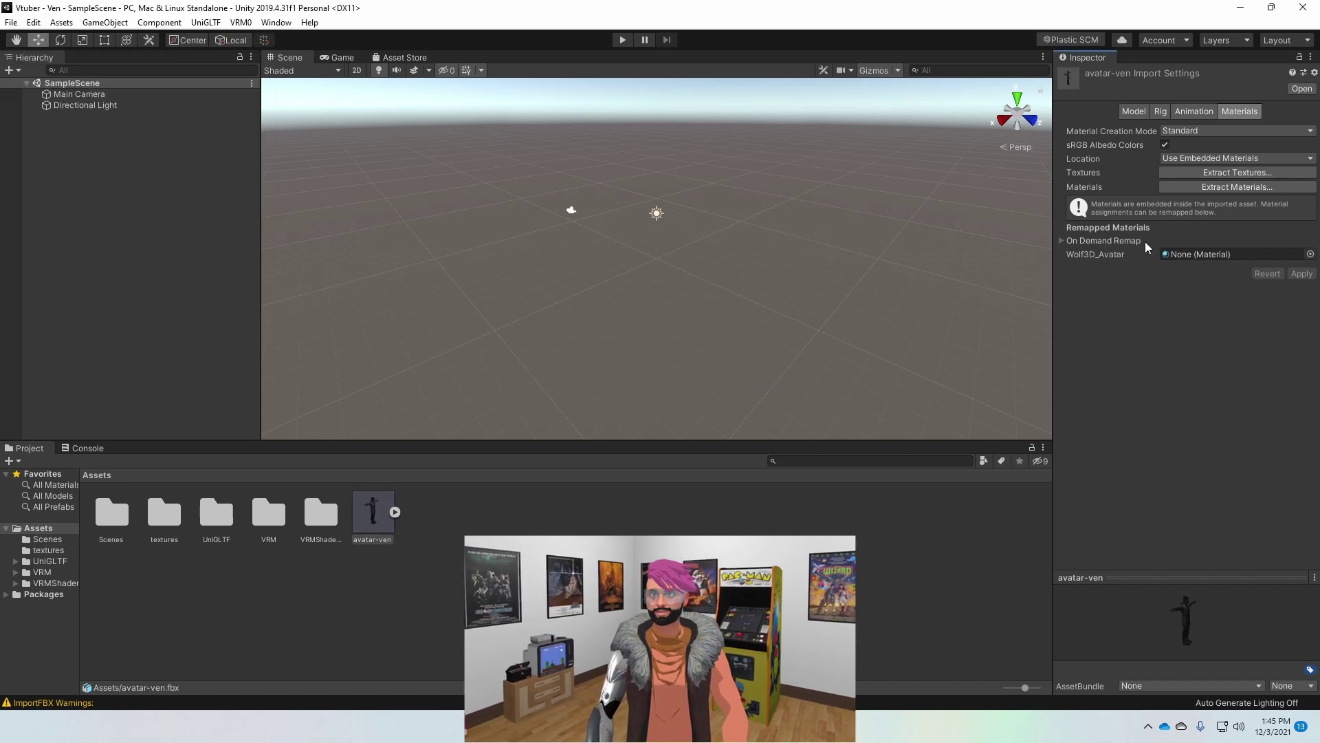
Step: Extract the model's materials into a new Assets folder named "materials"
click(1215, 184)
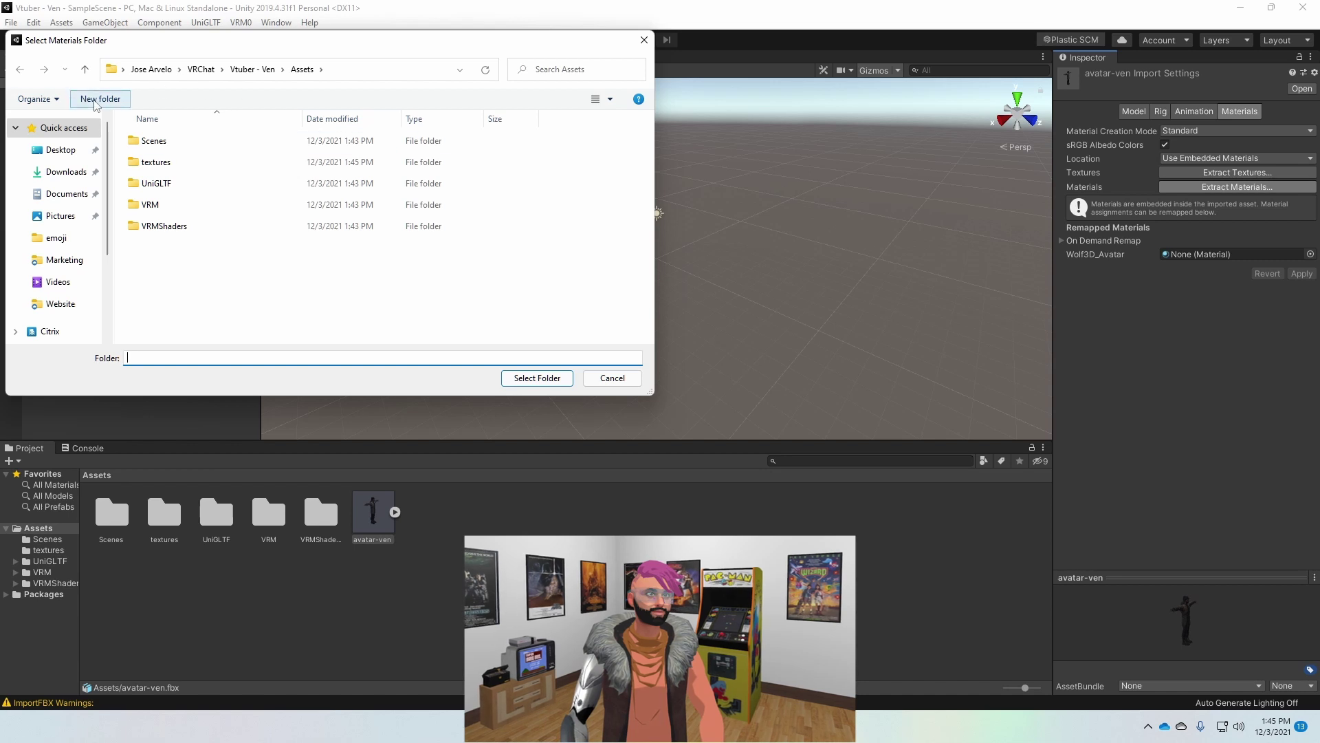
click(101, 98)
text(materials)
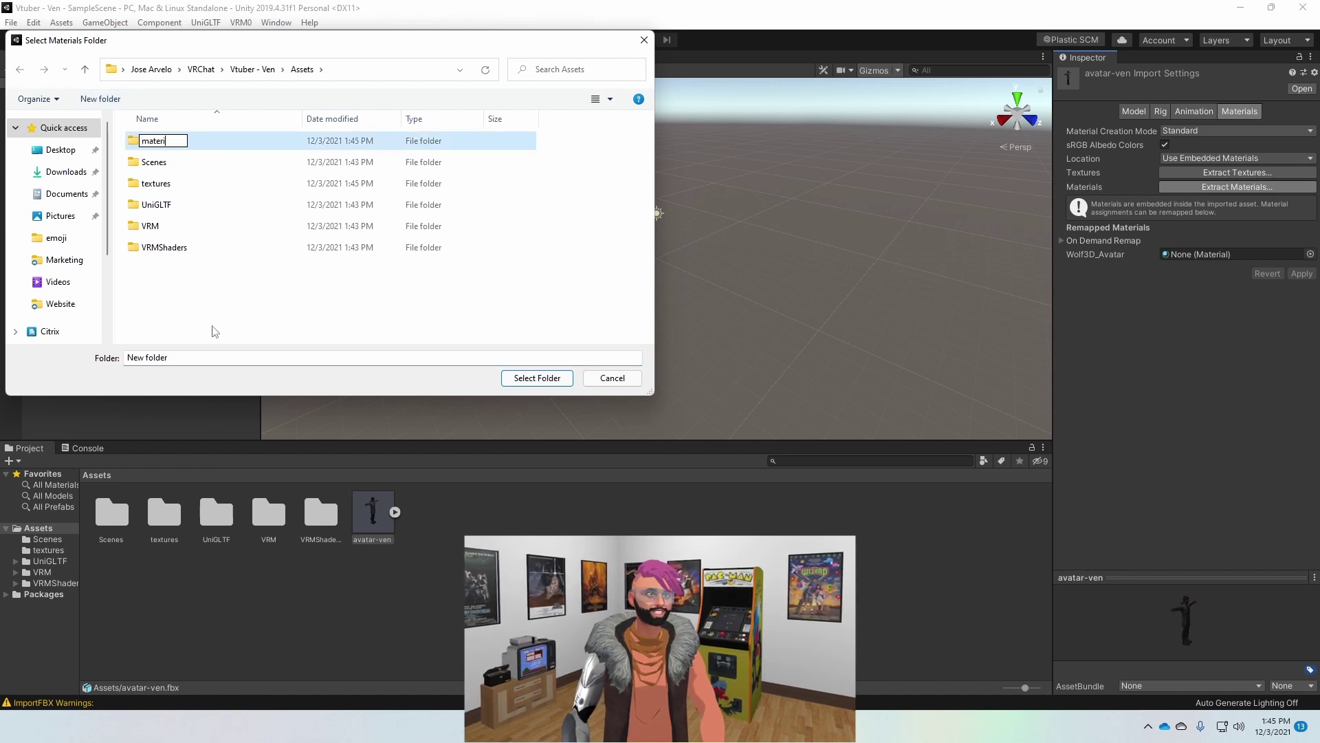
key(Return)
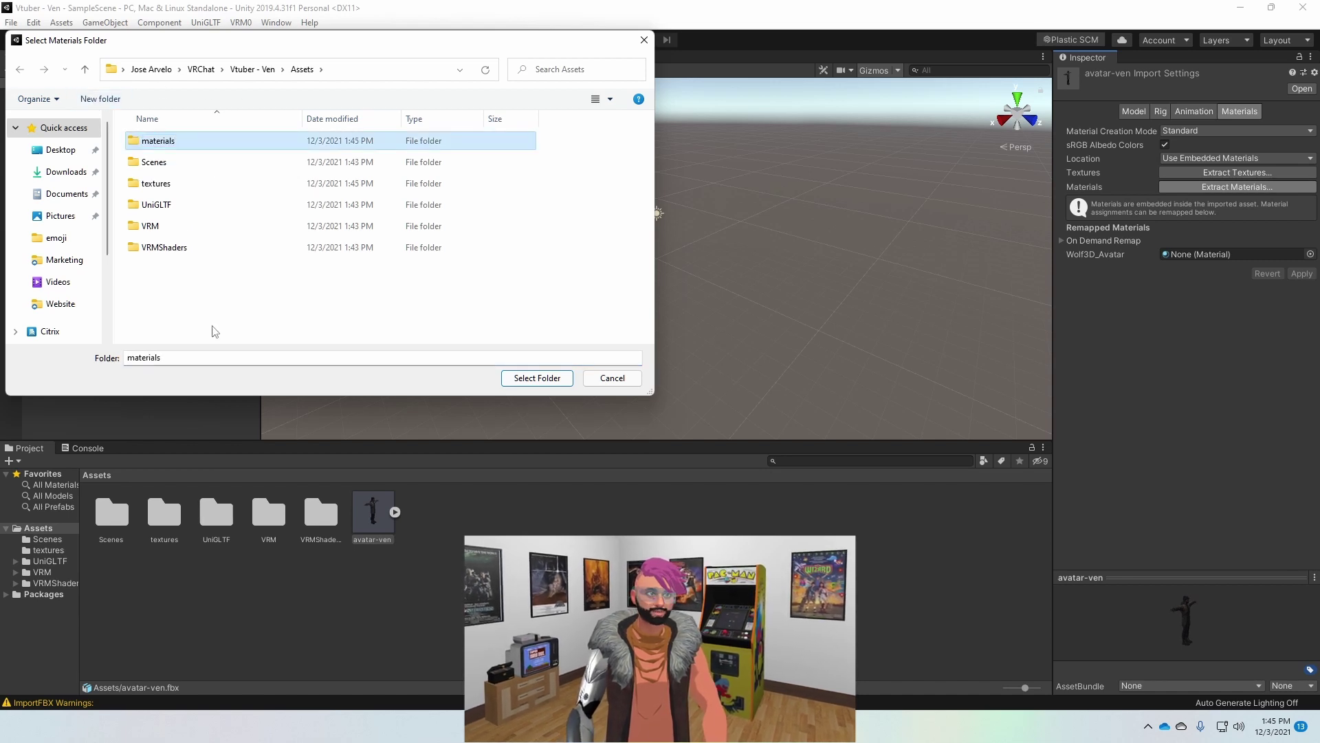
double_click(315, 141)
click(548, 379)
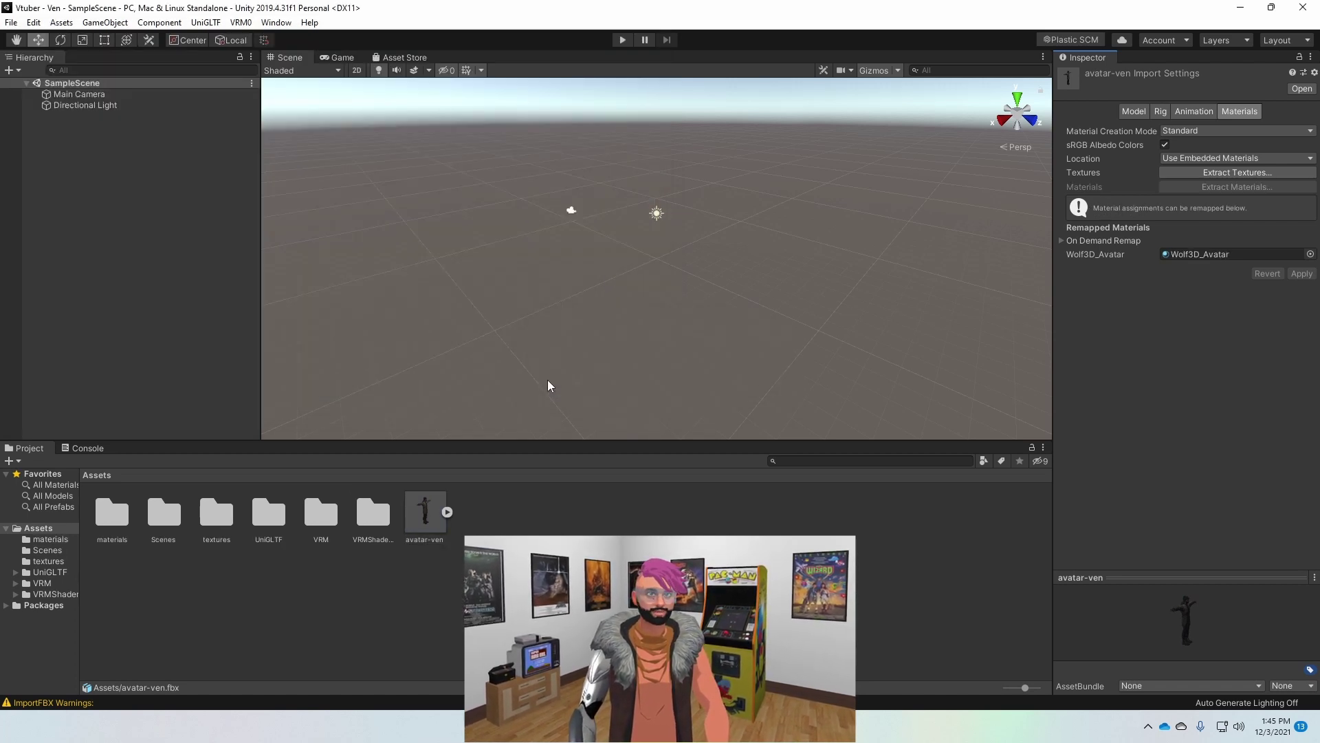
Step: Add the avatar-ven model from Assets to the SampleScene hierarchy
click(451, 561)
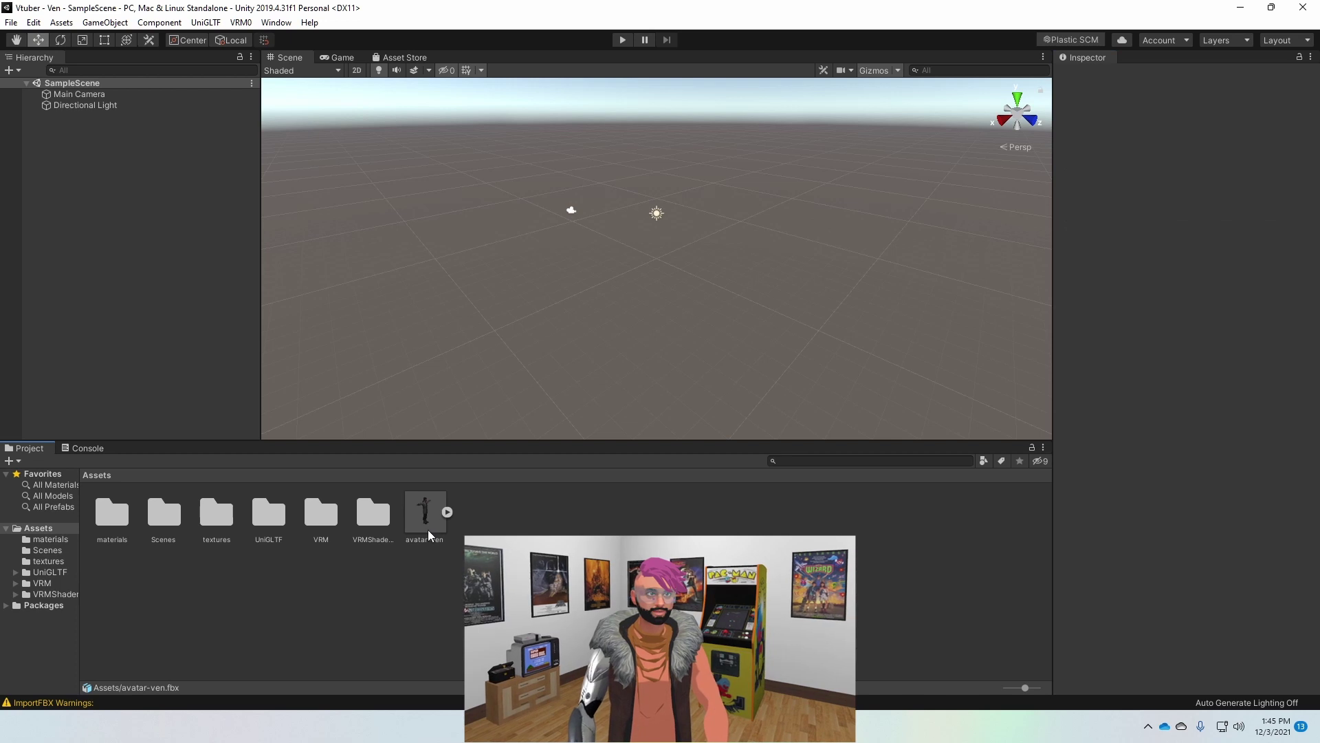
click(426, 514)
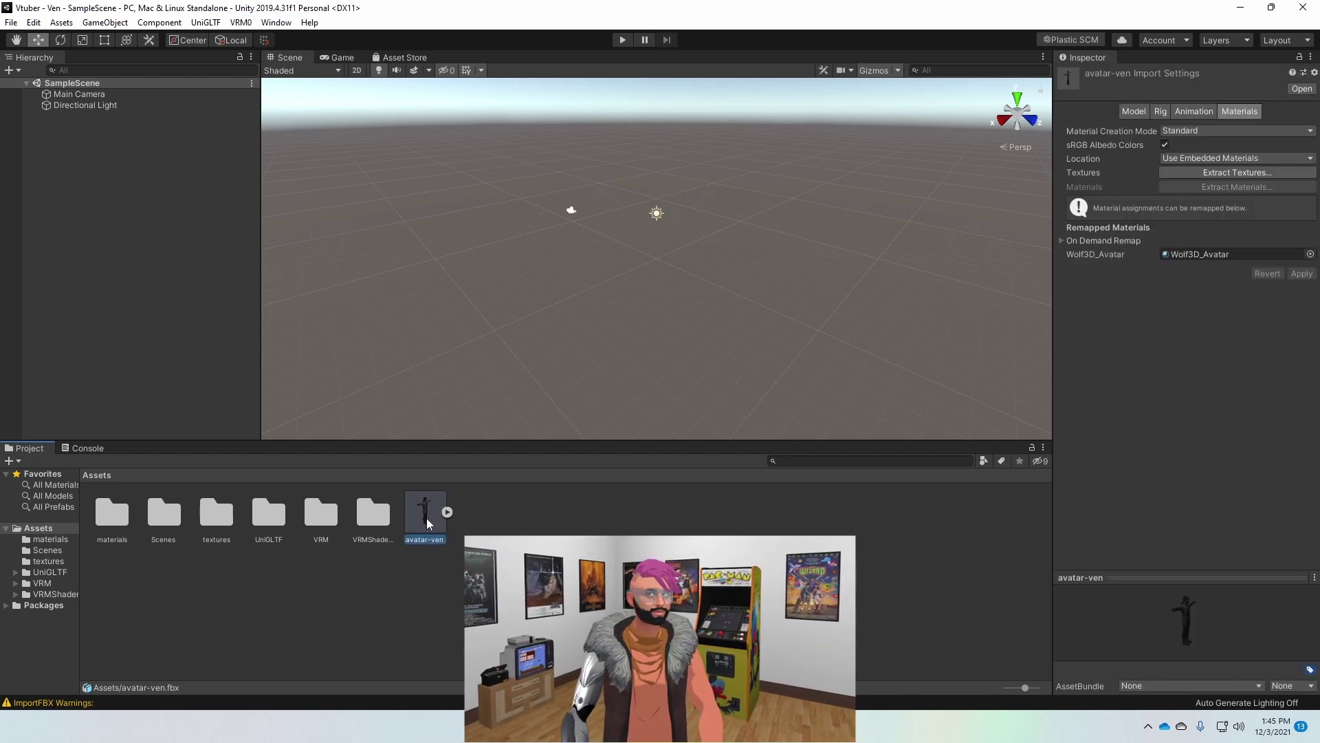
drag(426, 518, 177, 340)
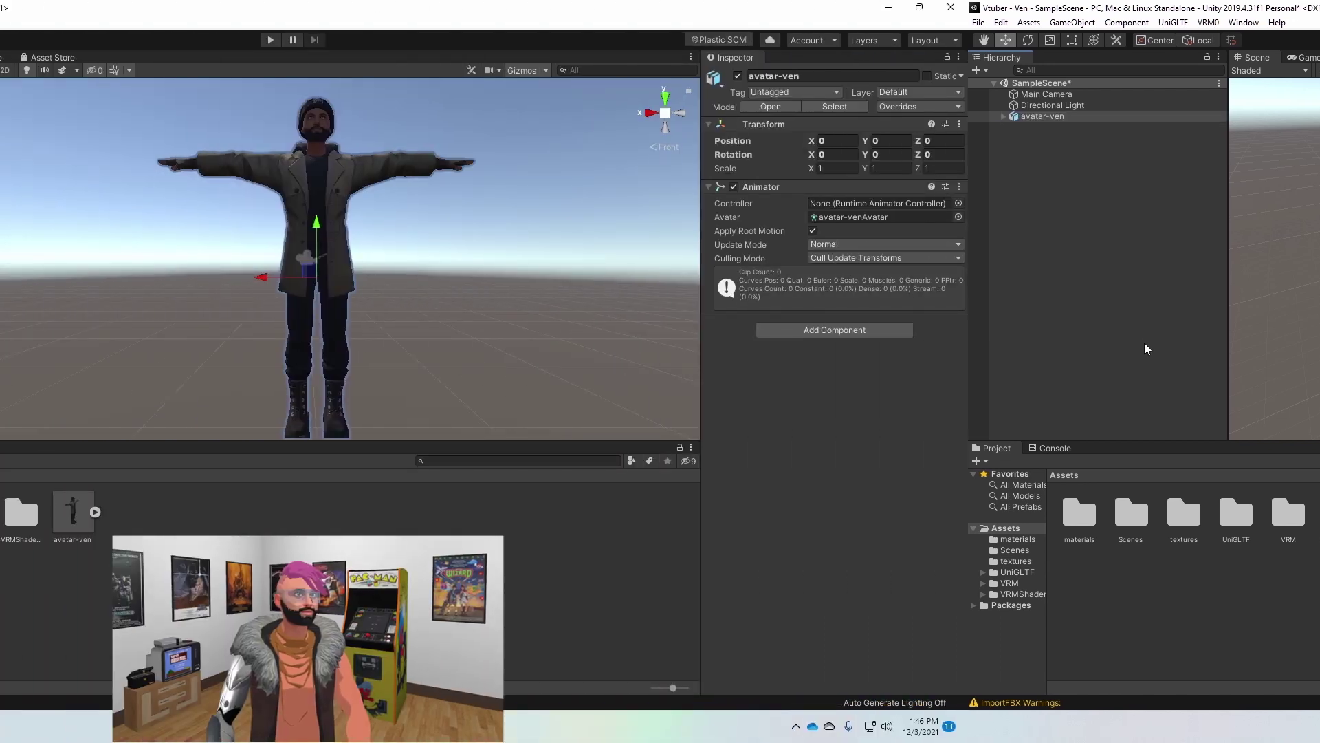
Step: Export the avatar with UniVRM as avatar-ven.vrm in the project folder, with title "Vtuber Ven", version 0.01 and the author's name
click(242, 24)
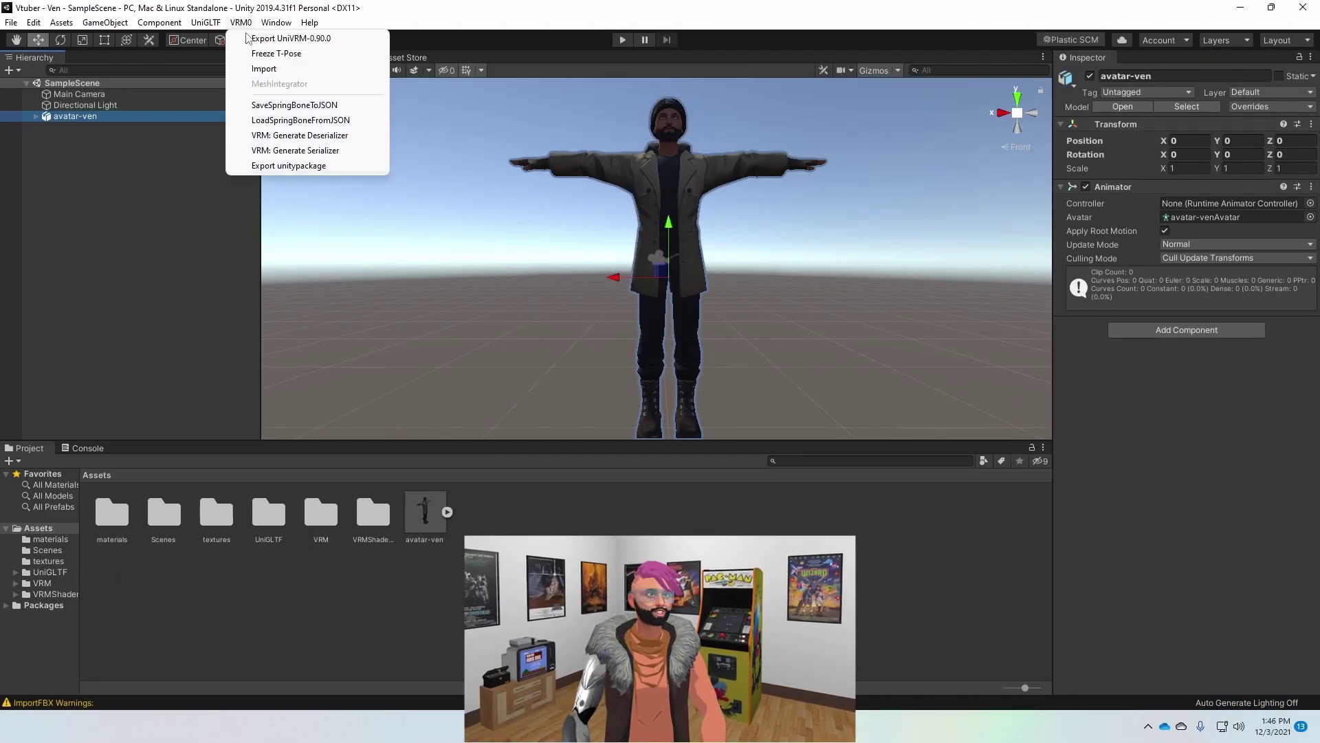
click(254, 38)
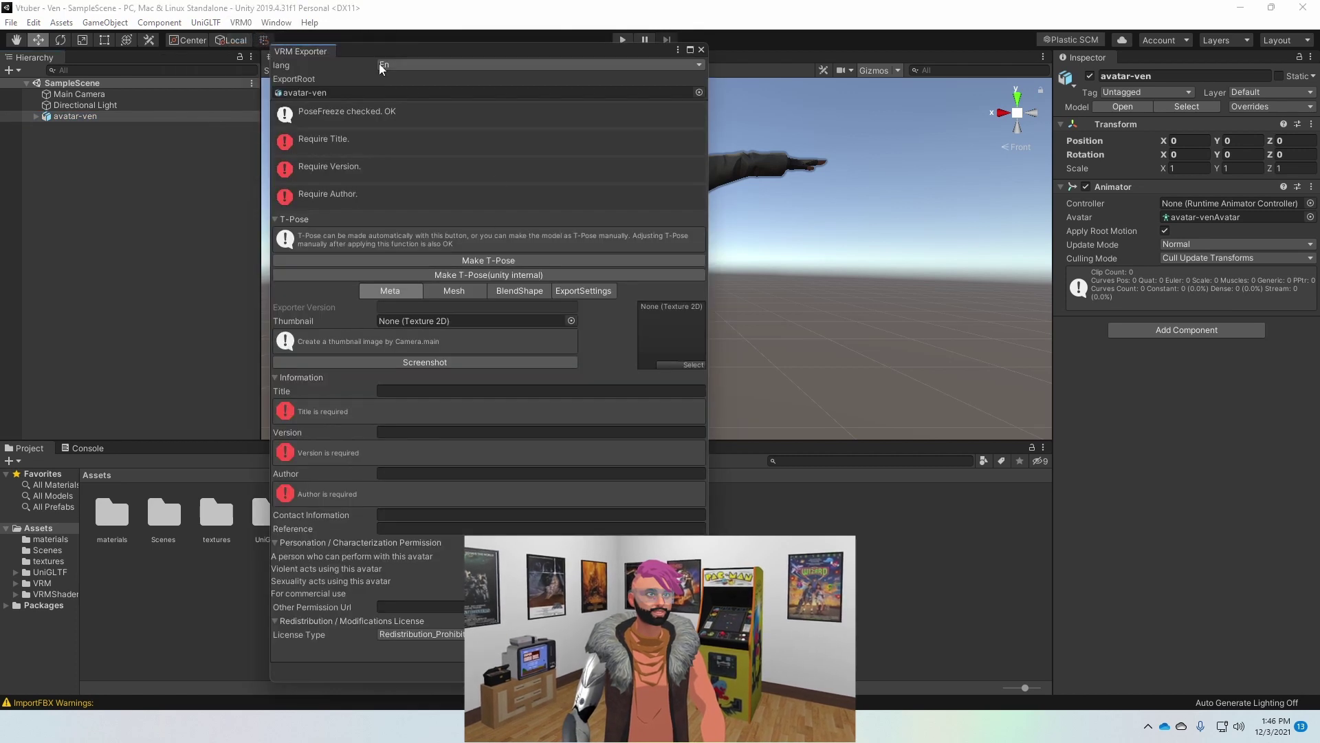
click(413, 391)
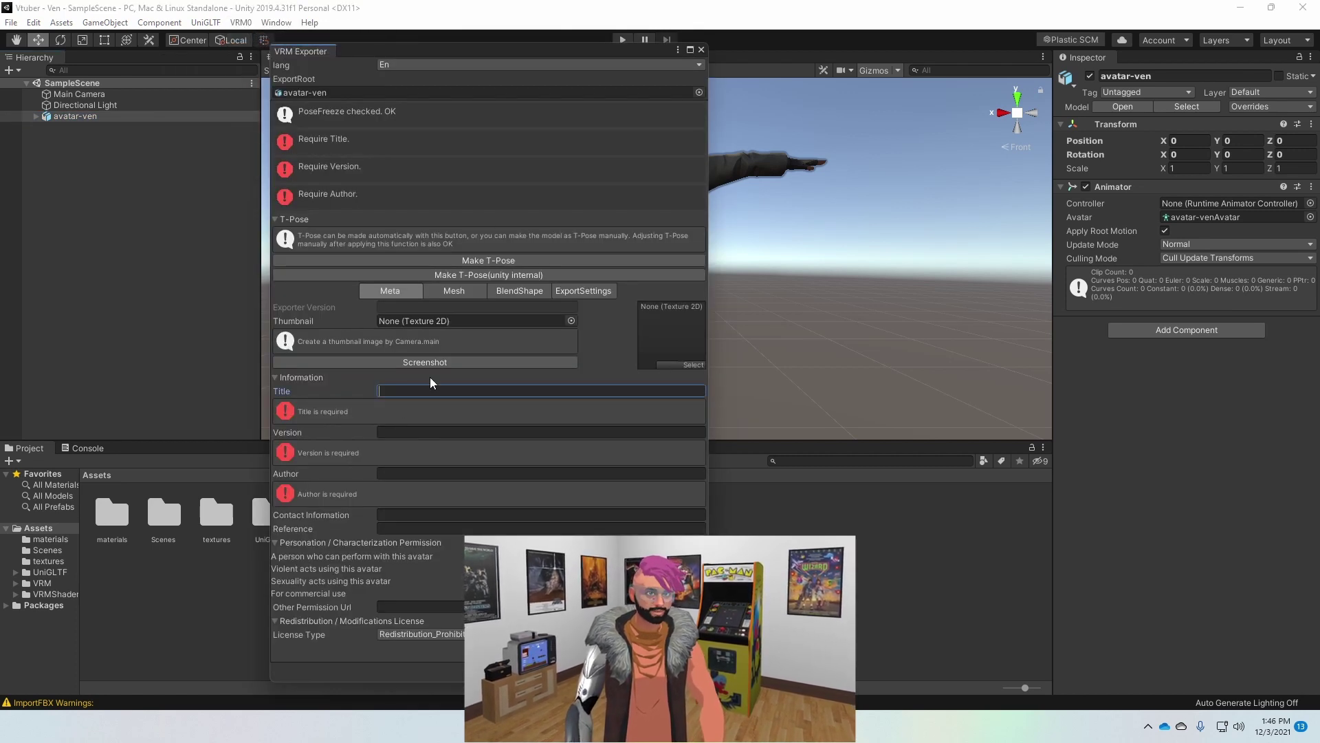
text(Vtuber)
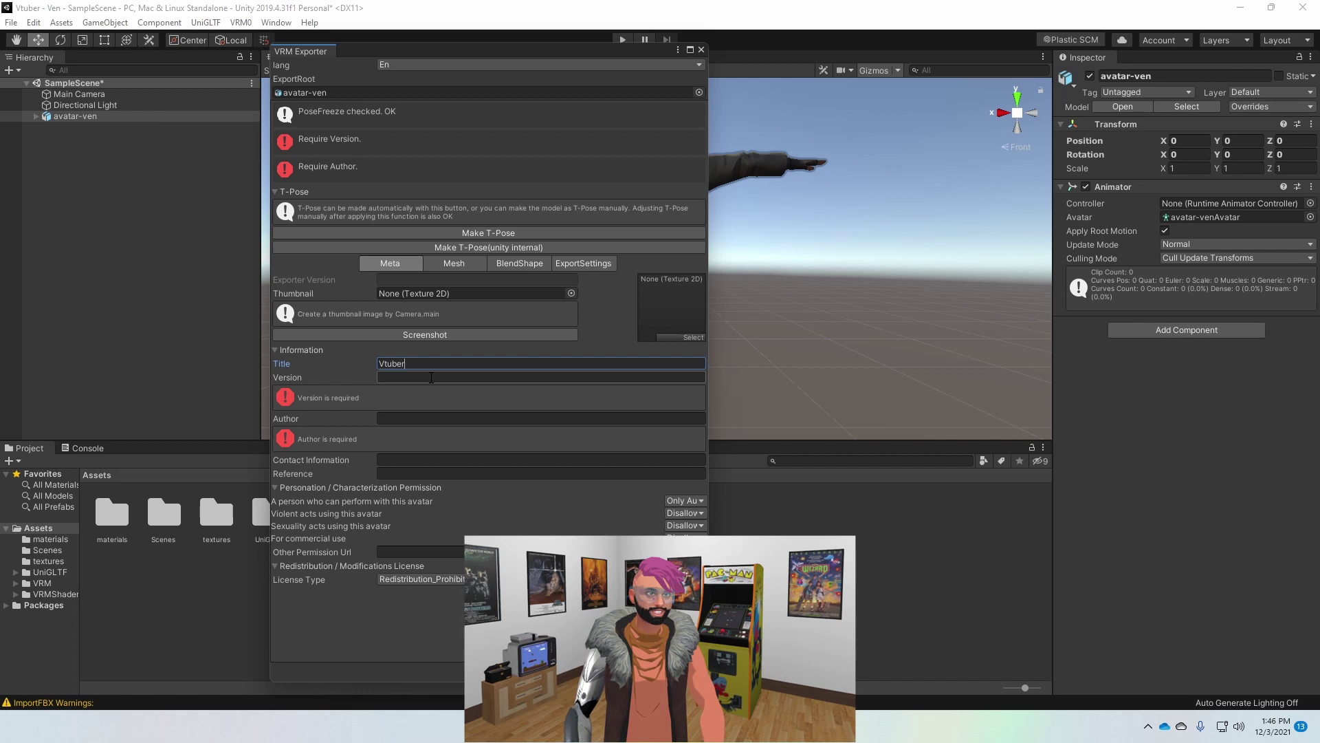
text( Ven)
click(431, 377)
text(0.01)
key(Tab)
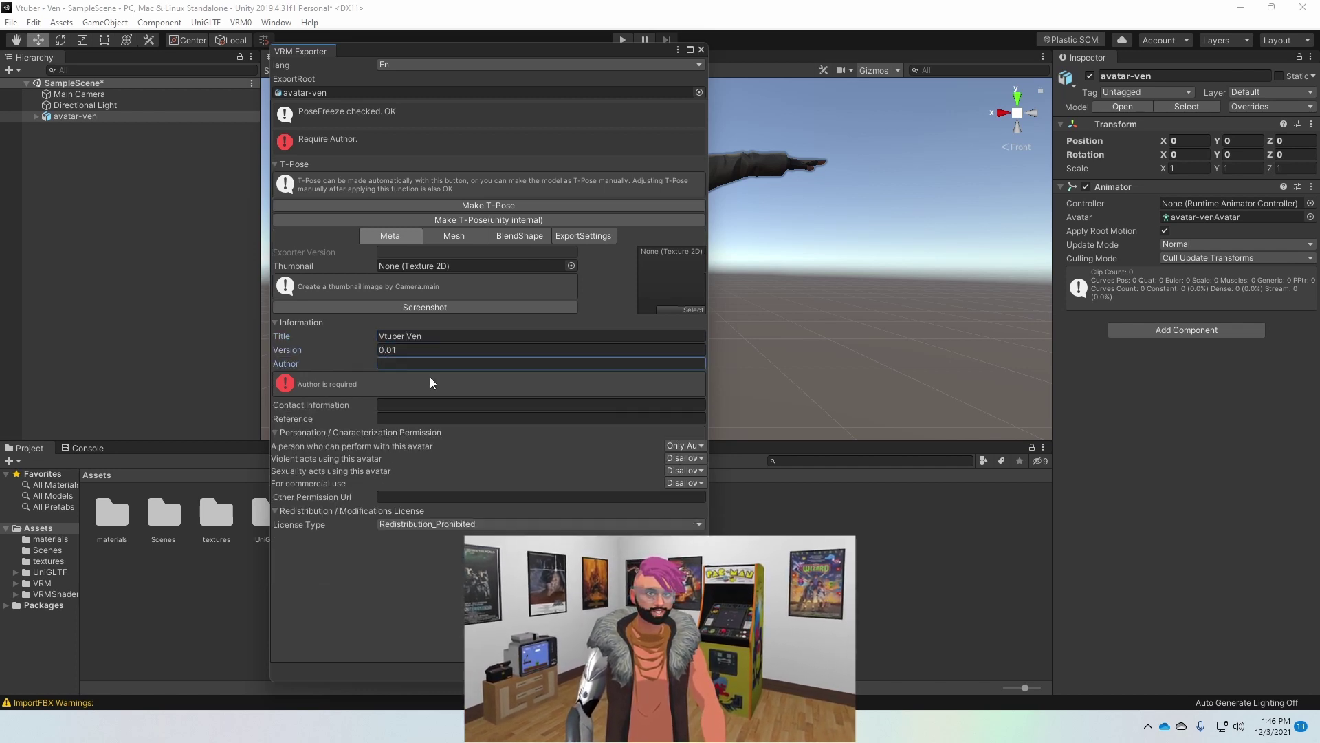
text(Venemous)
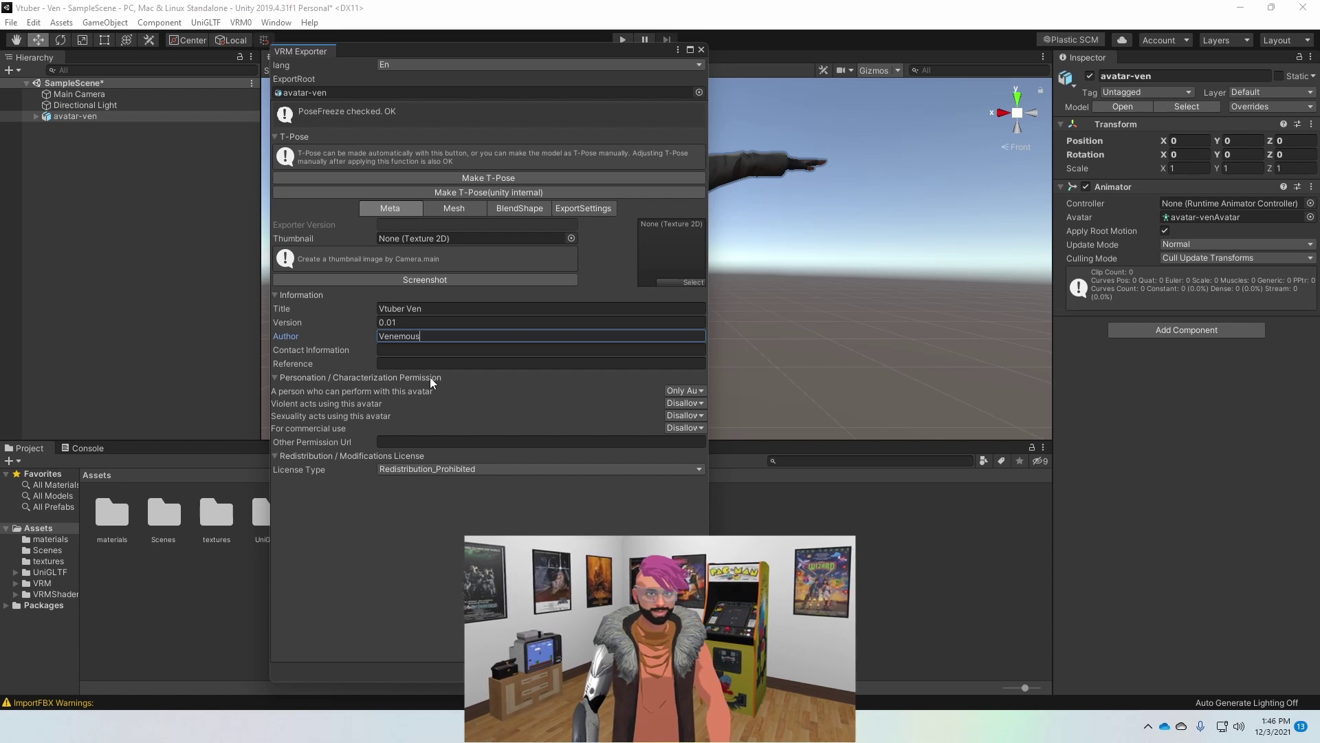
key(Return)
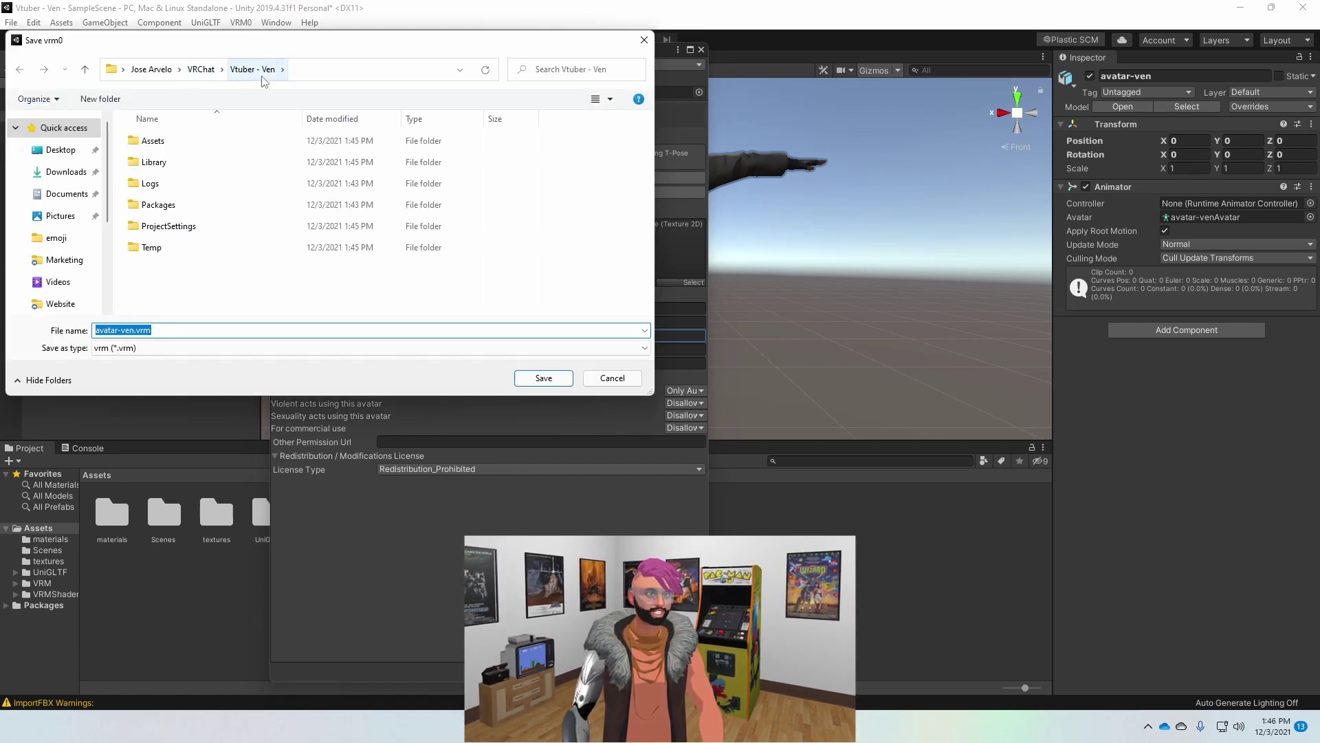
click(543, 379)
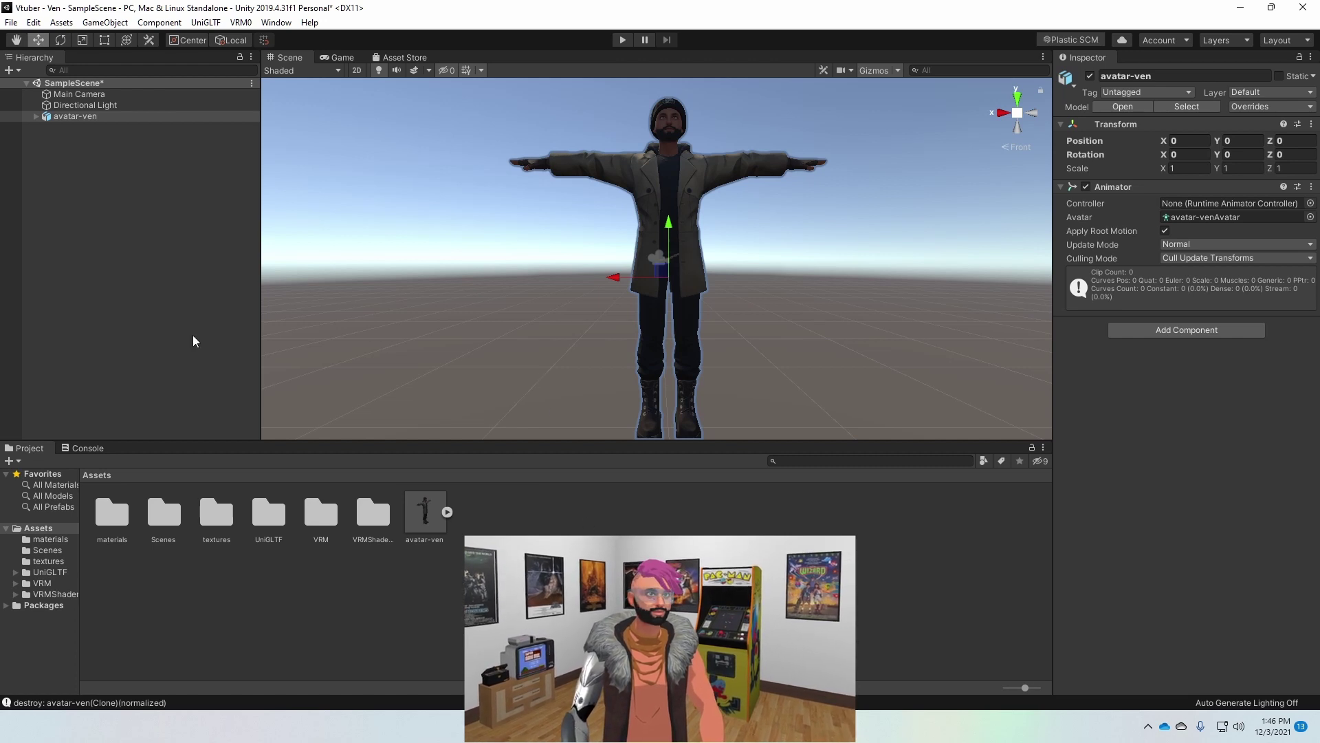
Step: Import avatar-ven.vrm back into the project and save it as avatar-ven.prefab in the Assets folder
click(241, 22)
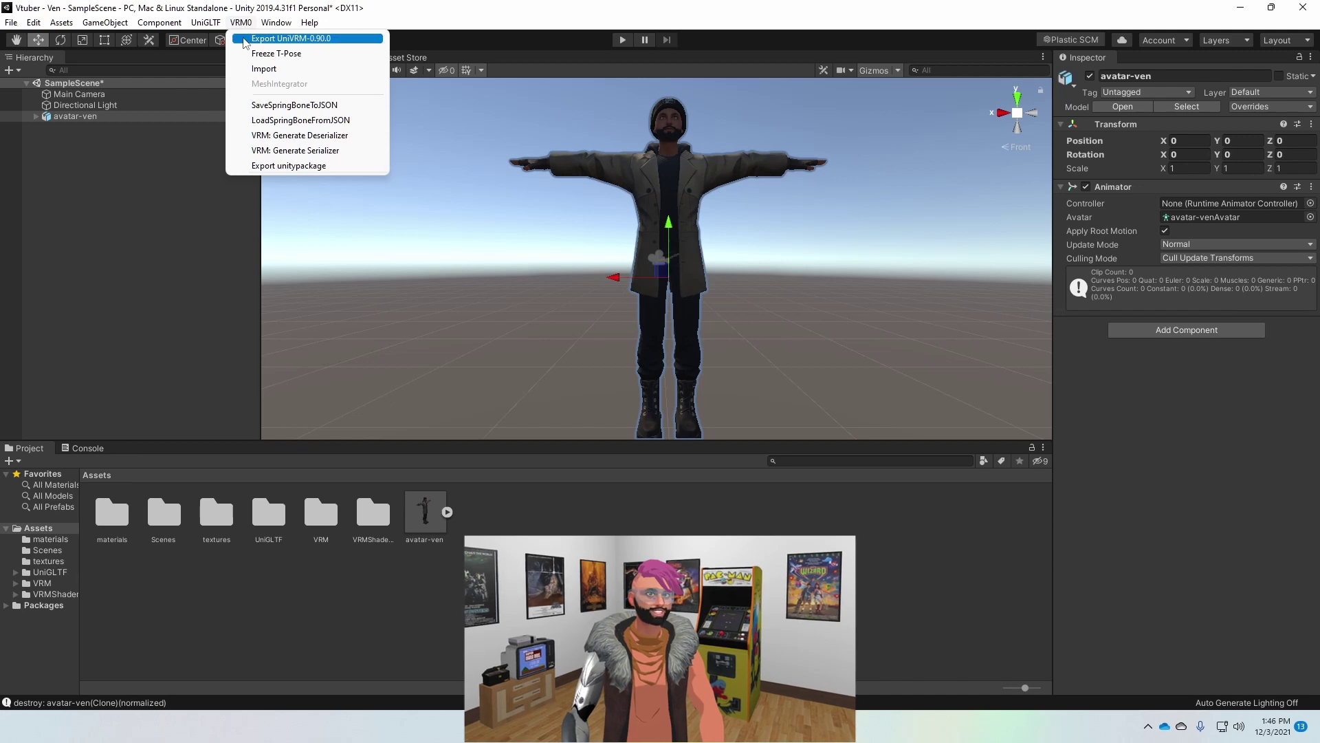
click(254, 69)
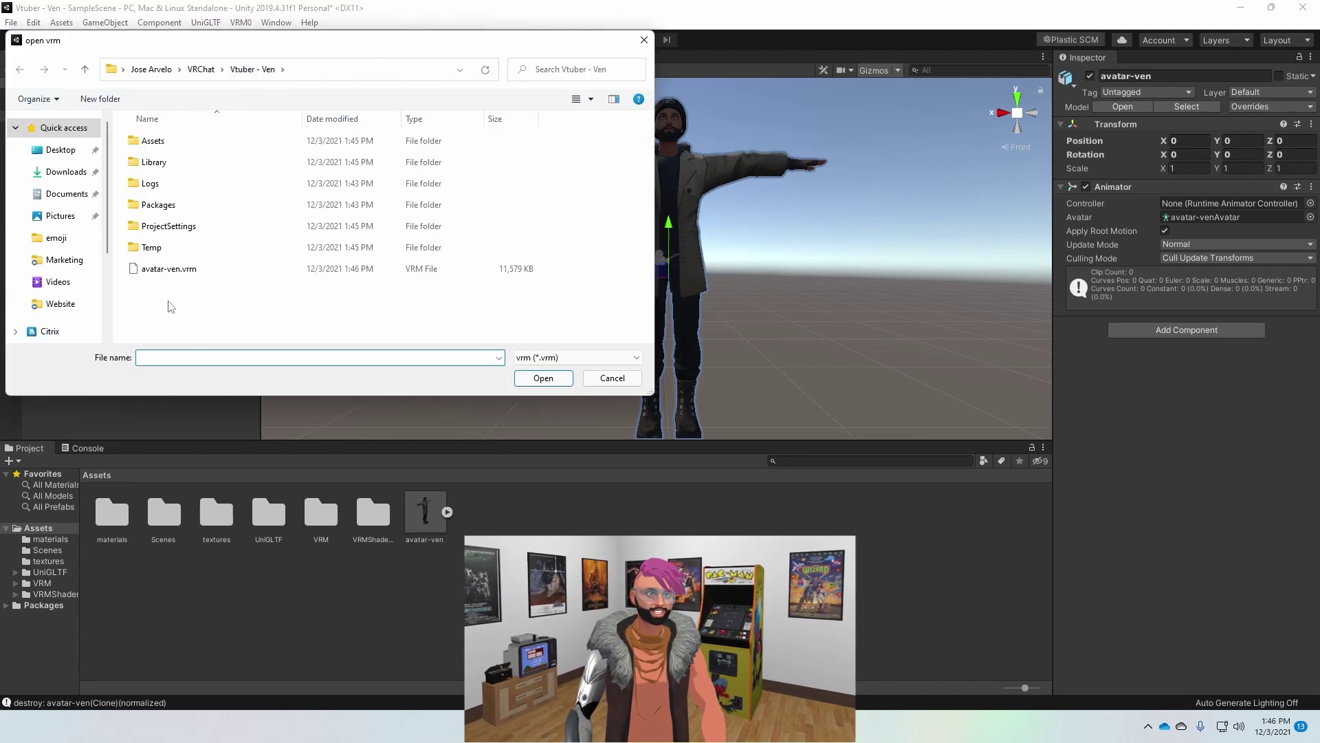
click(169, 268)
click(543, 378)
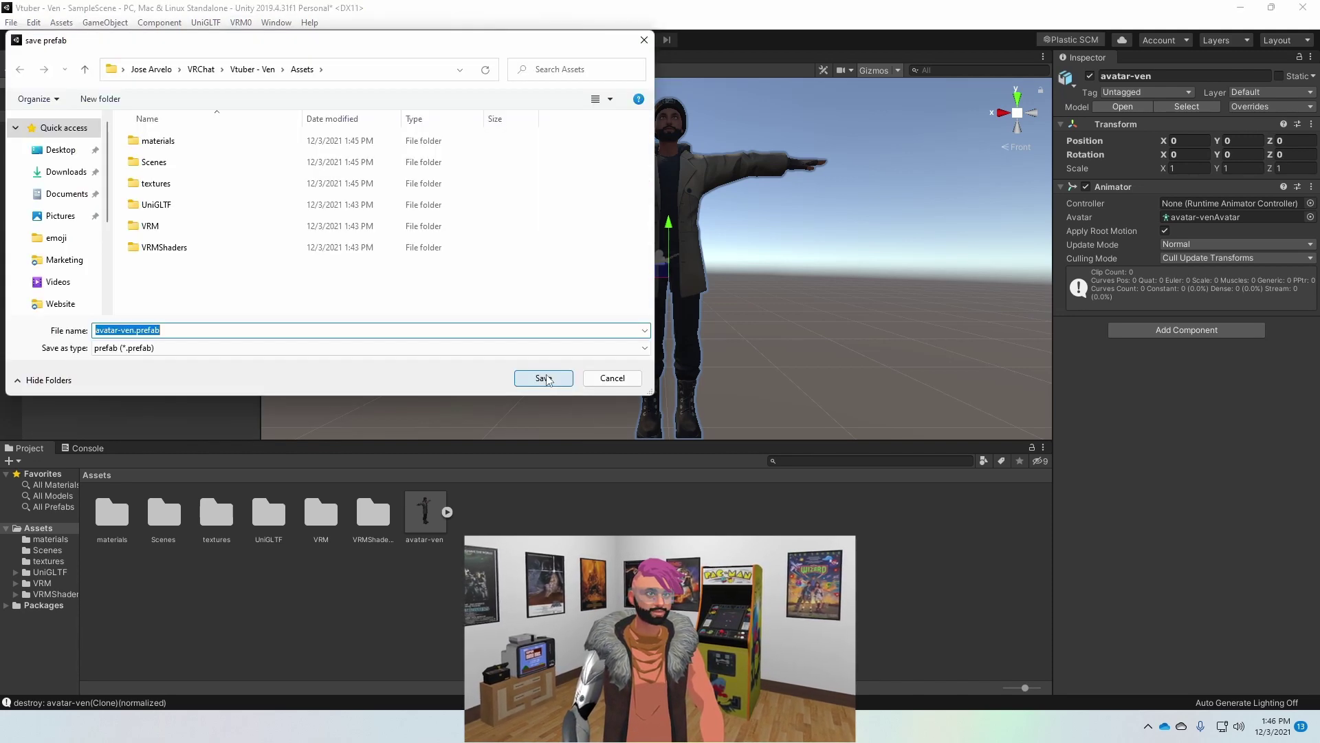
click(540, 384)
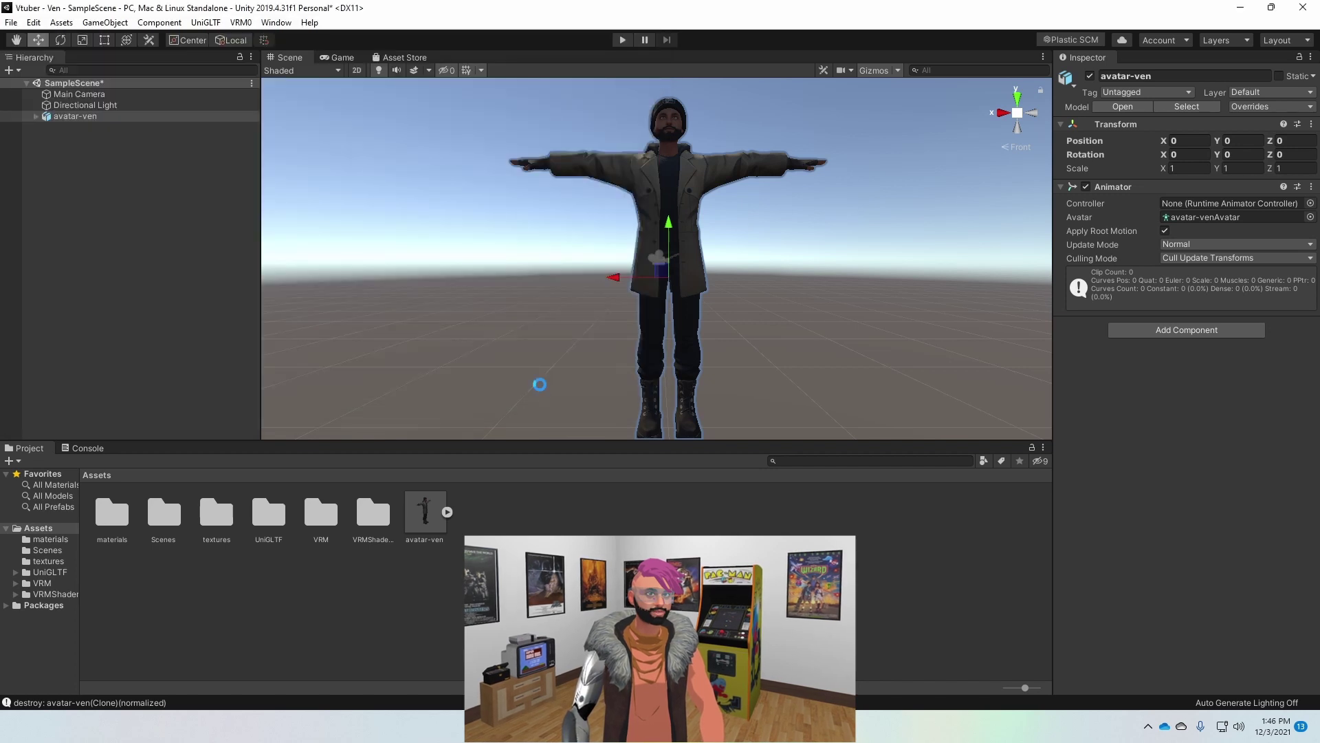
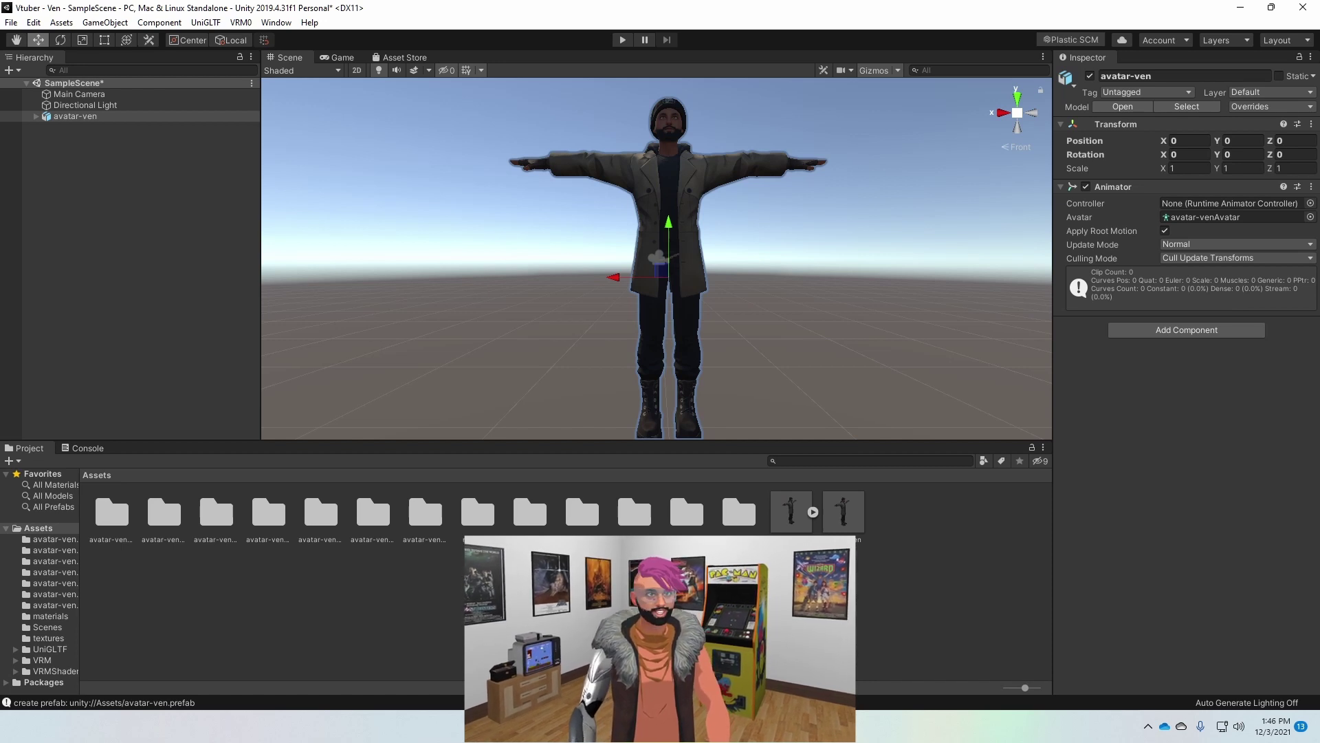
Step: Replace the original avatar-ven object in the scene with the imported avatar-ven VRM prefab
click(87, 118)
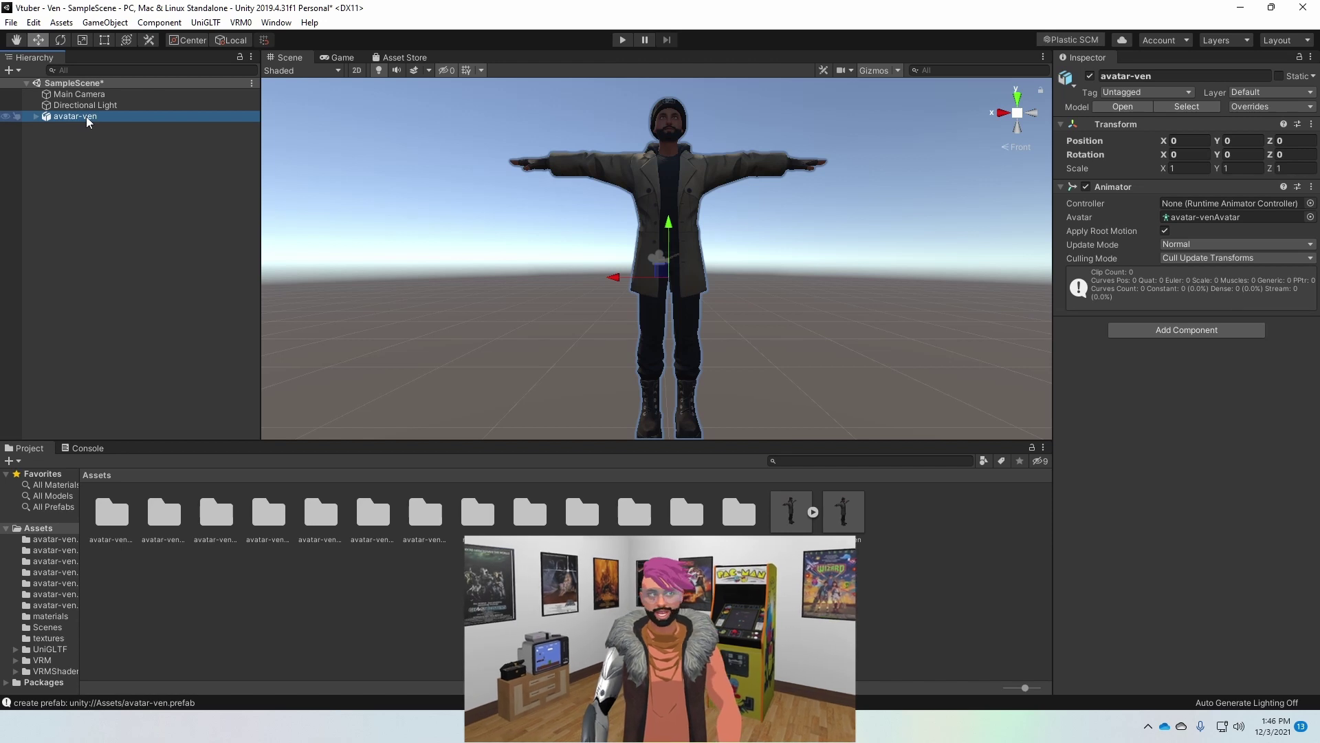
key(Delete)
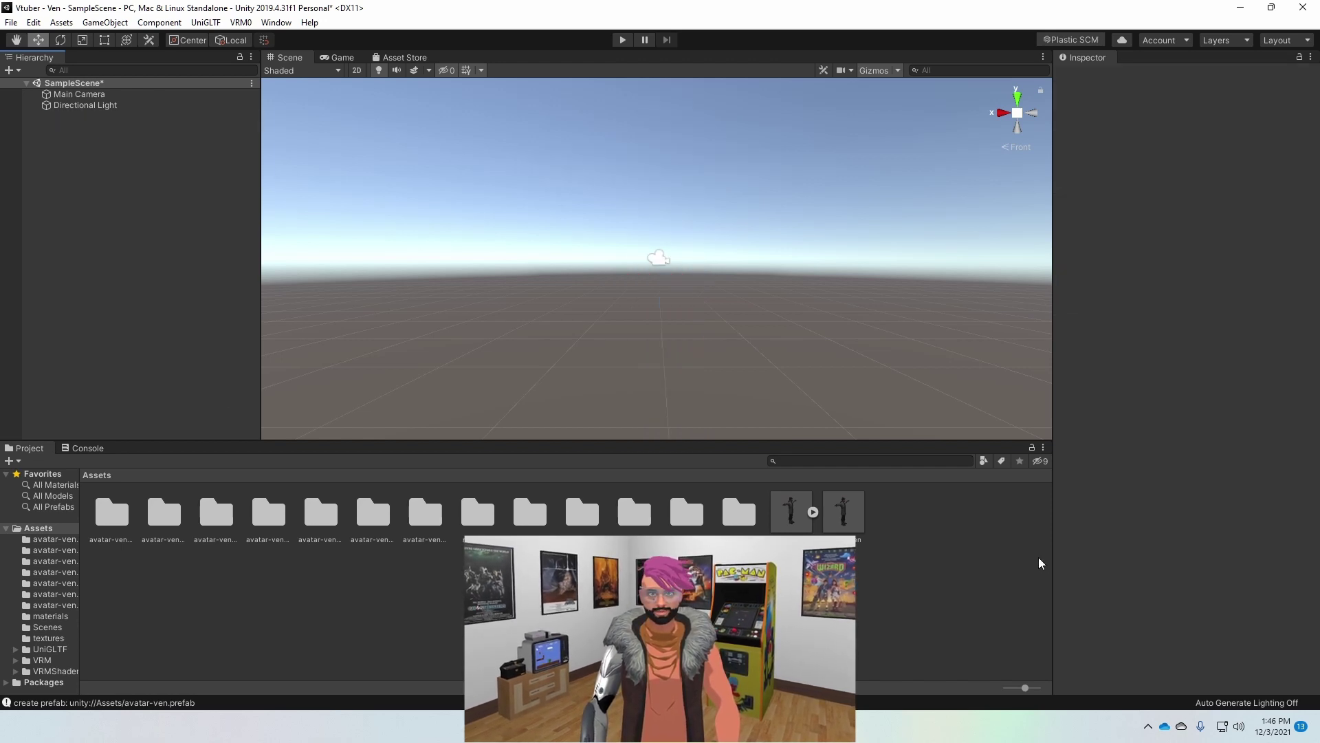
click(857, 518)
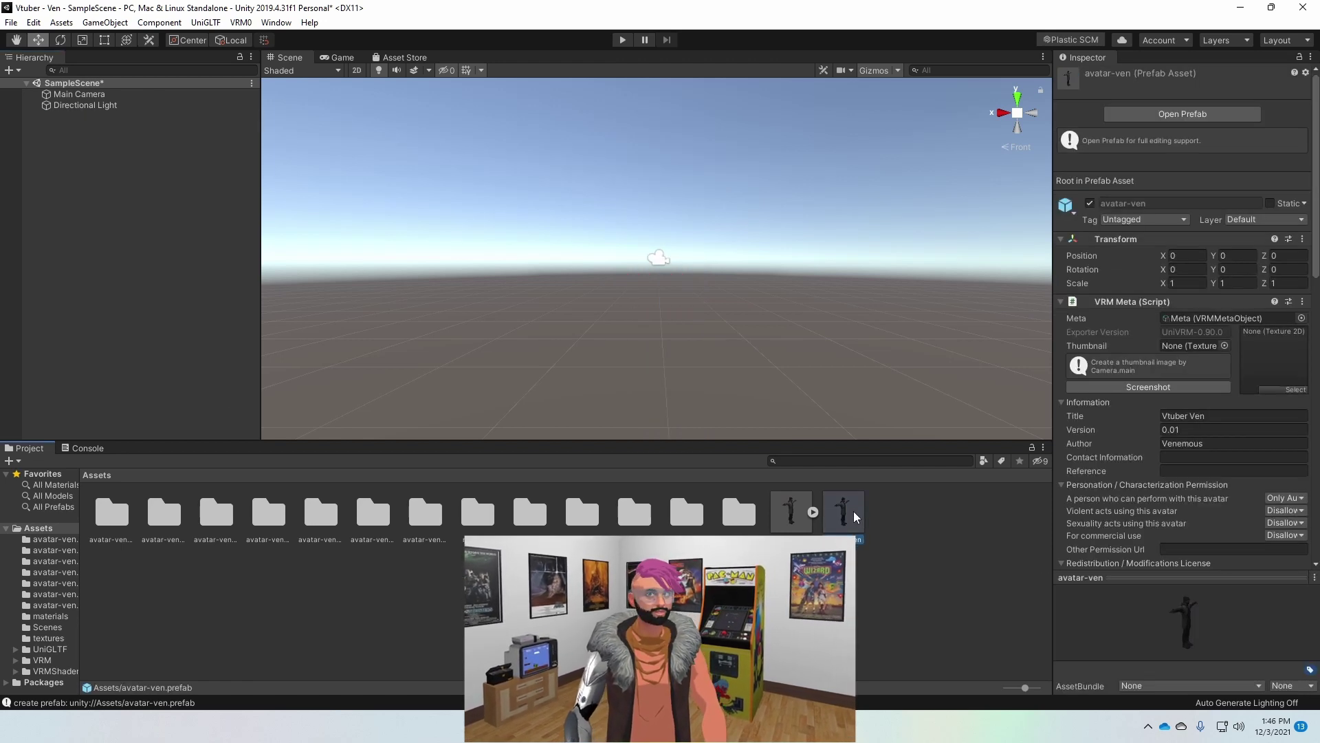
drag(857, 518, 55, 240)
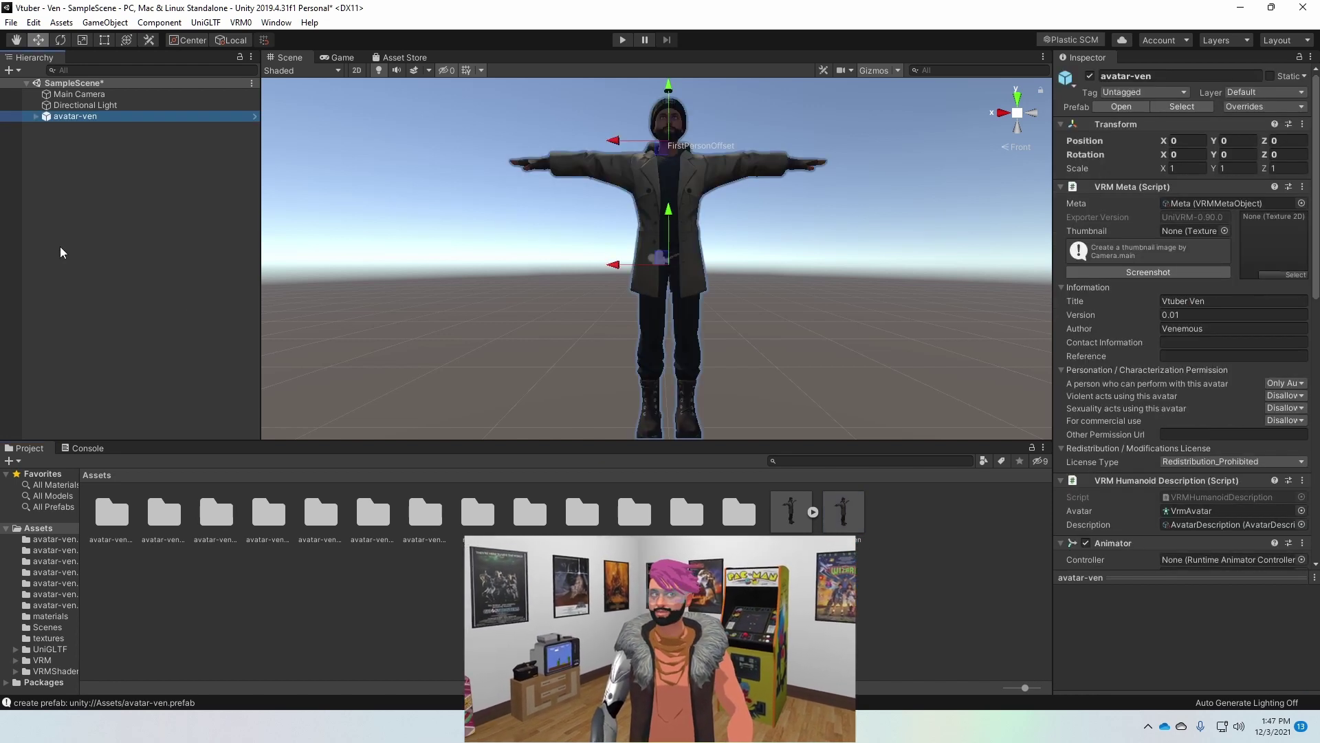
Step: Open the BlendShape asset referenced by avatar-ven's VRM Blend Shape Proxy and enlarge its face preview
drag(1315, 237, 1308, 448)
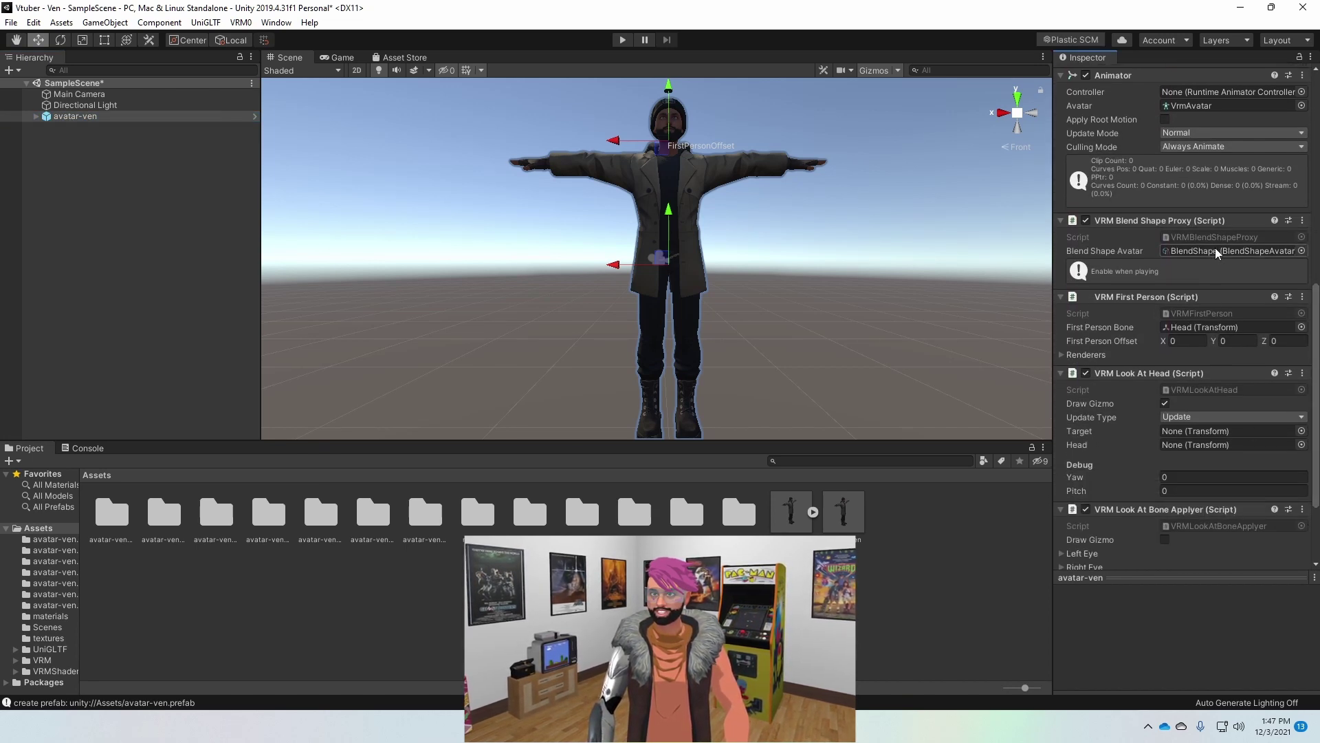
click(1239, 251)
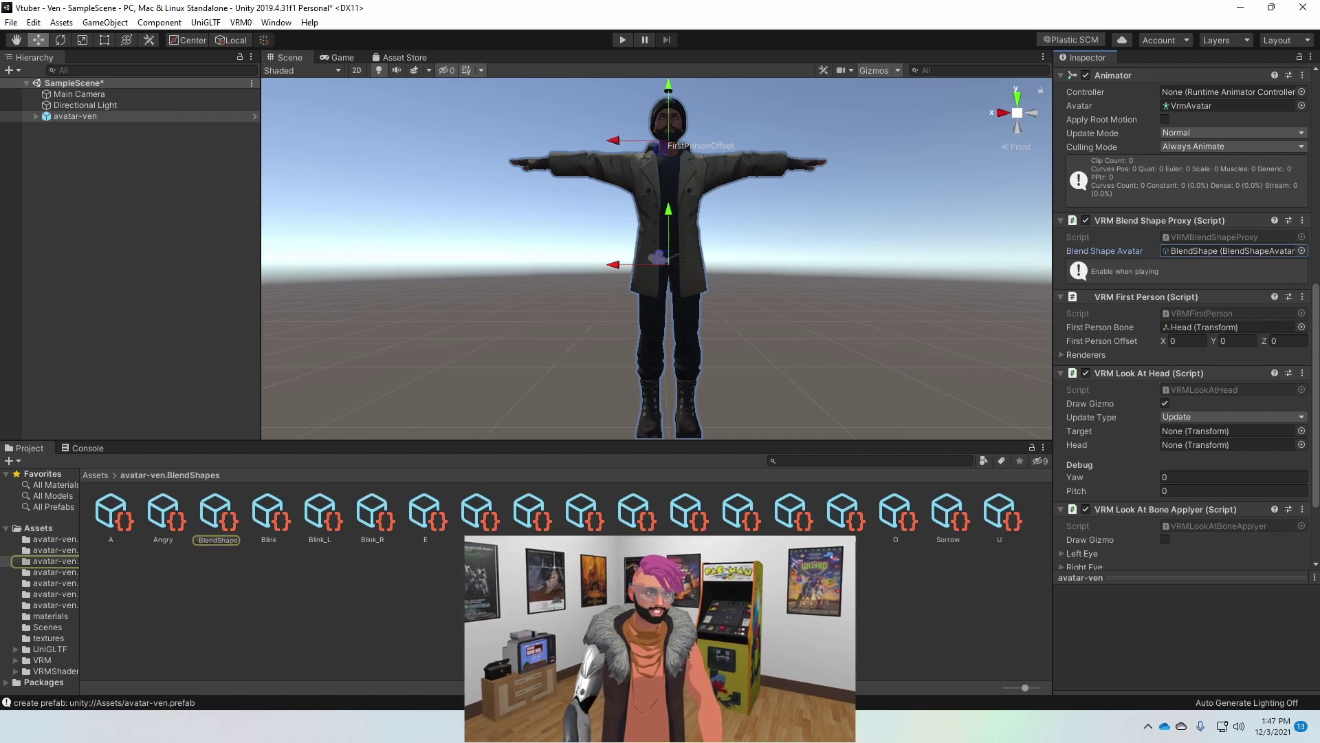
click(214, 520)
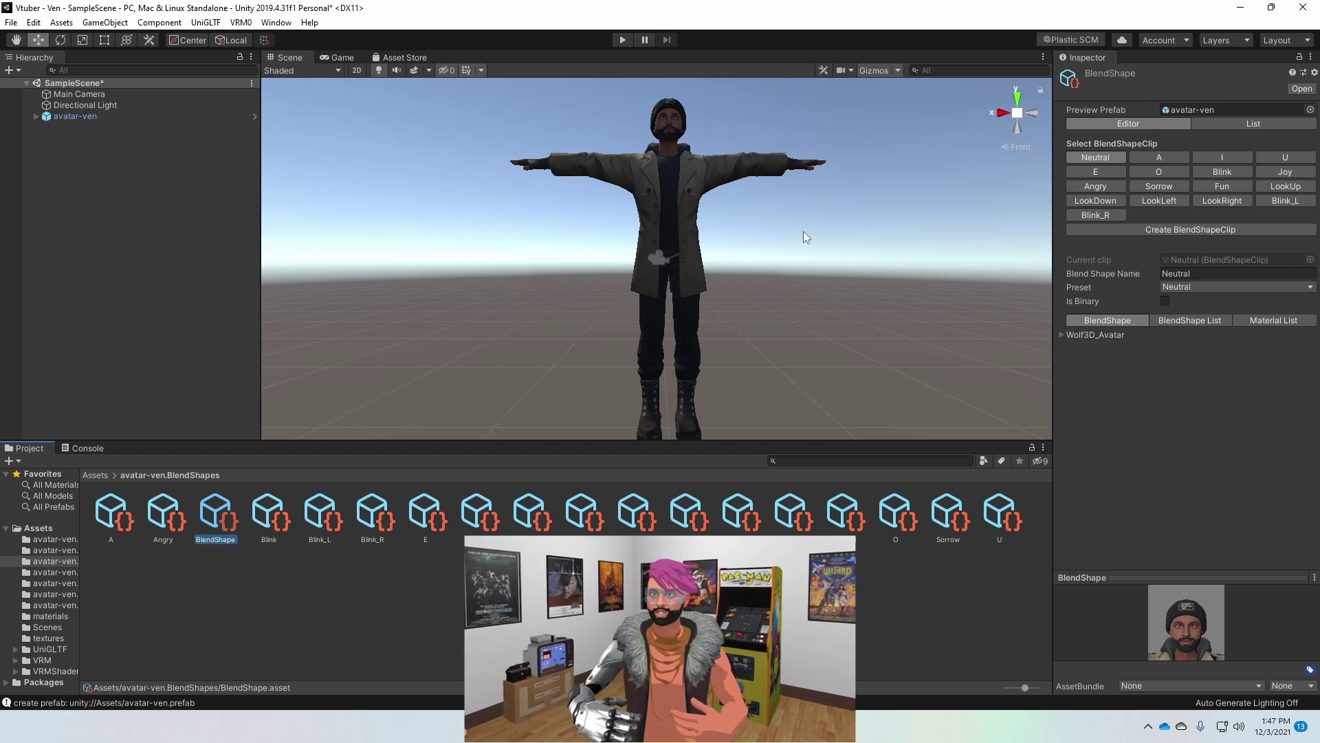
drag(1213, 573, 1218, 528)
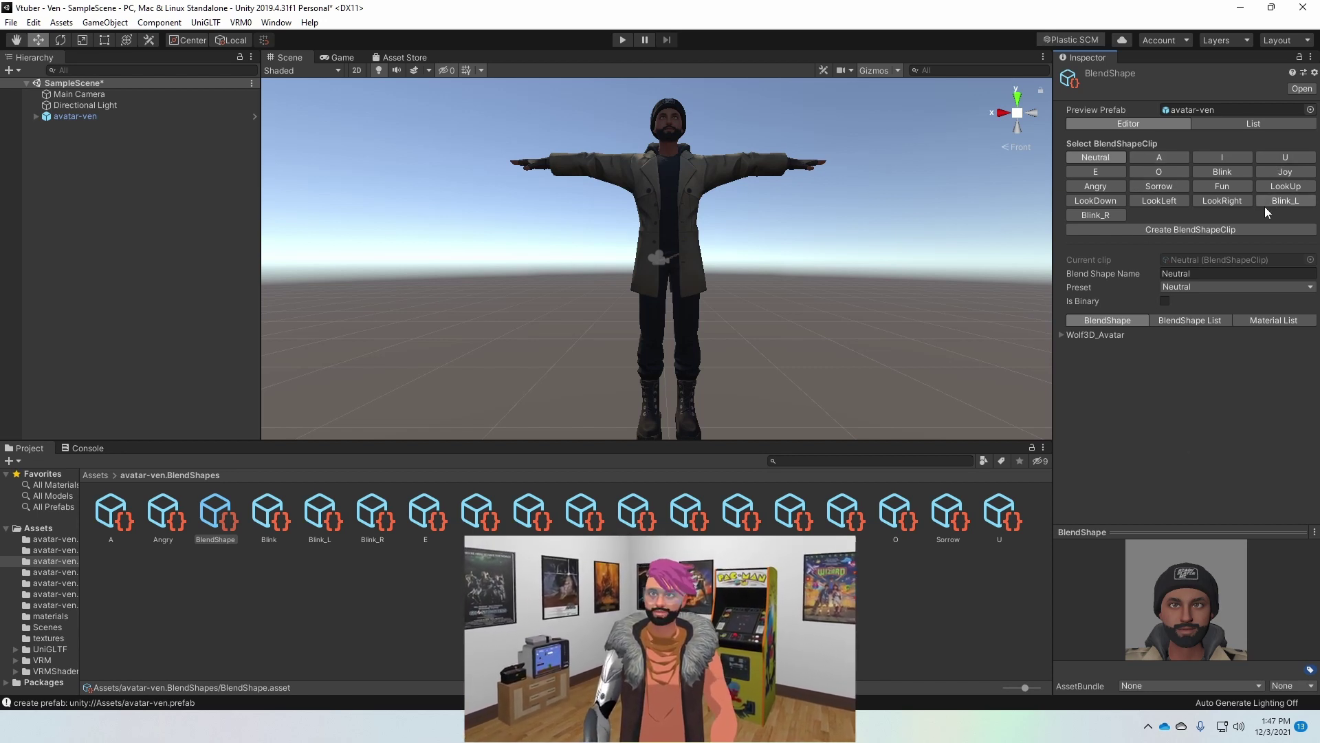
Step: Set the Wolf3D_Avatar viseme_aa blend shape to 100 for the A clip
click(1165, 158)
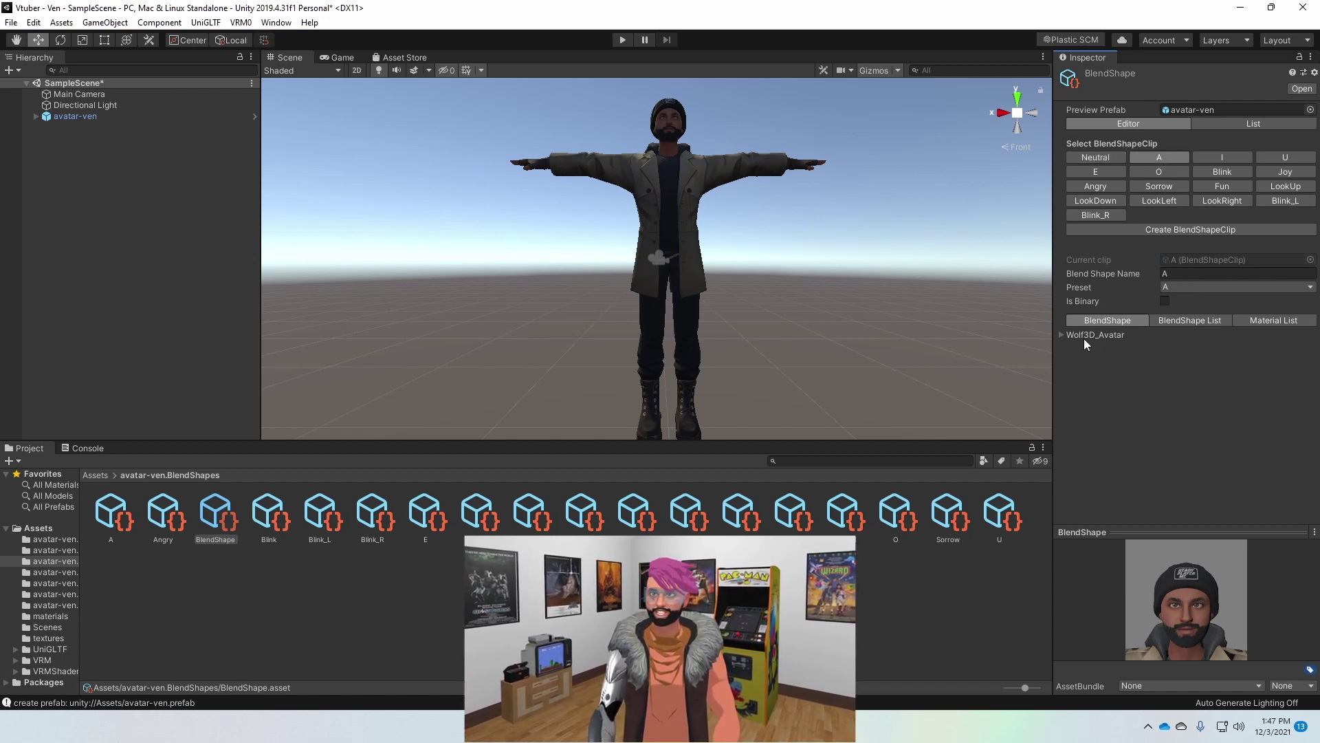
click(1061, 335)
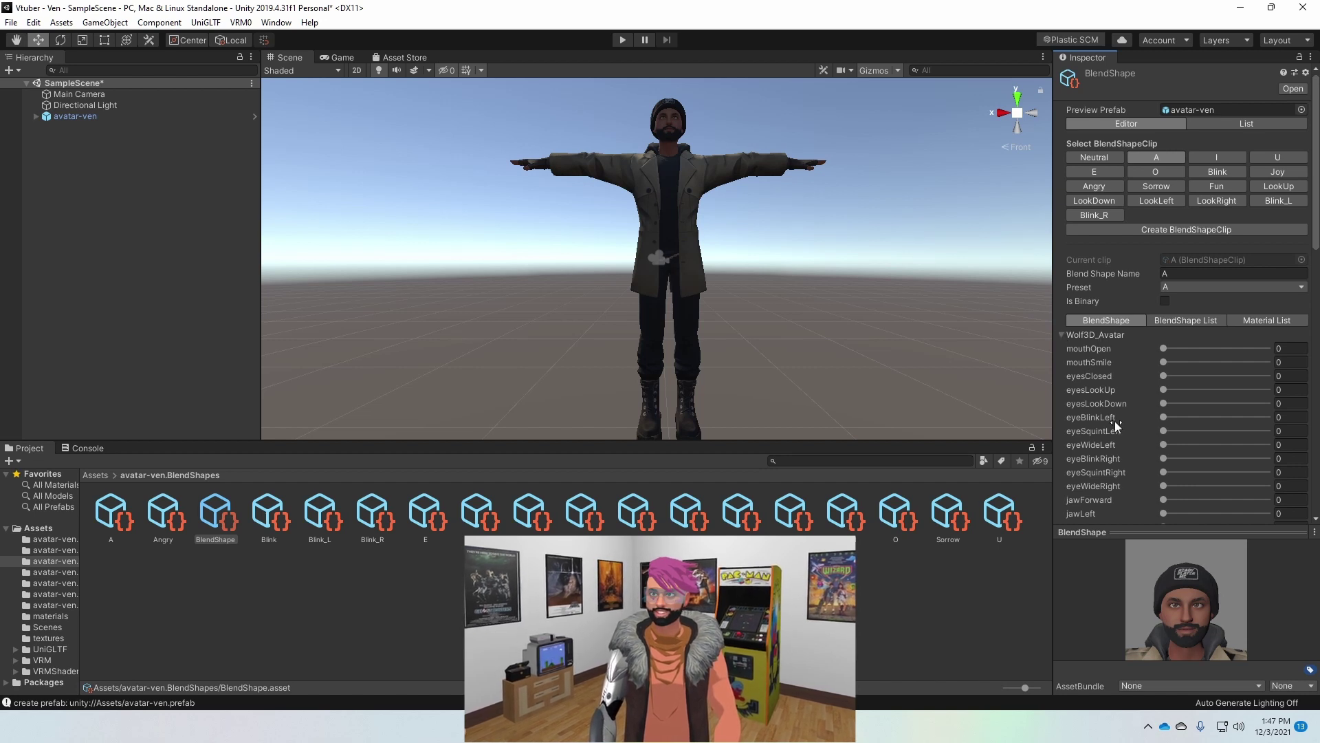
scroll(1115, 419, down, 10)
scroll(1115, 418, down, 1)
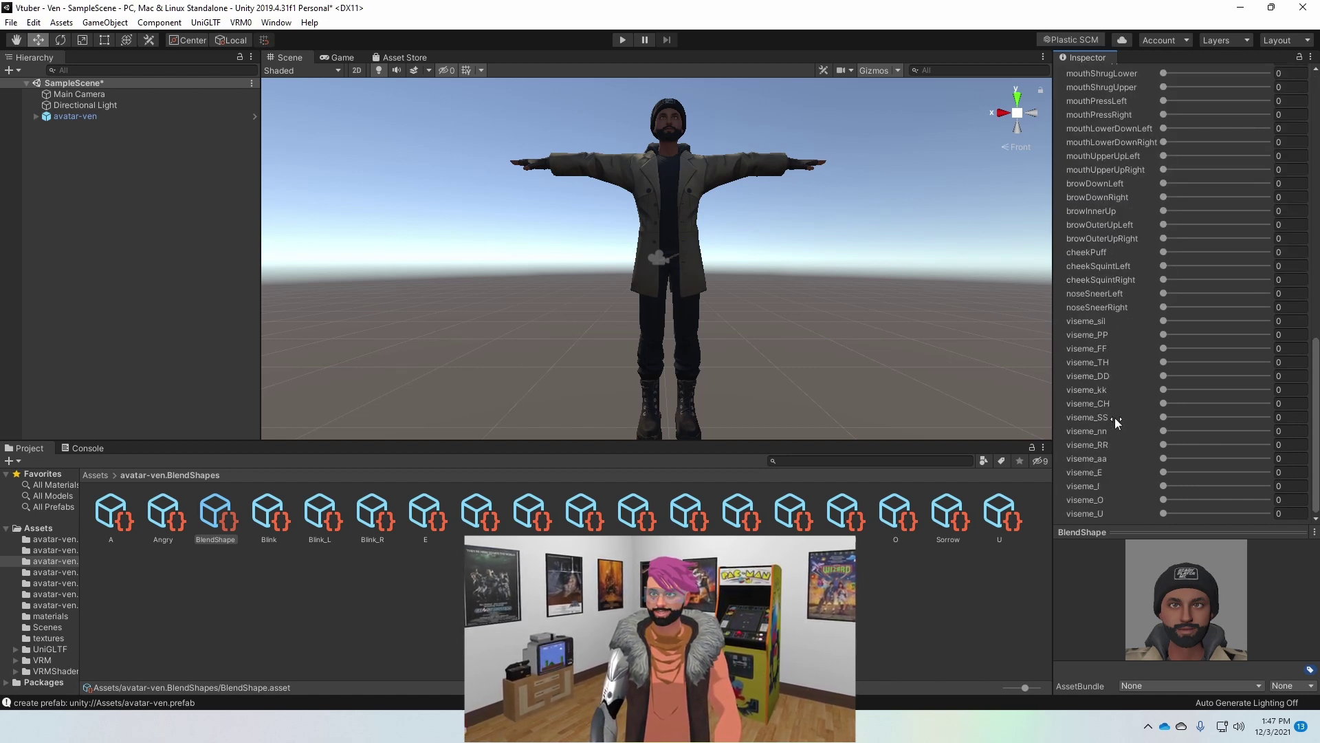
drag(1163, 458, 1315, 464)
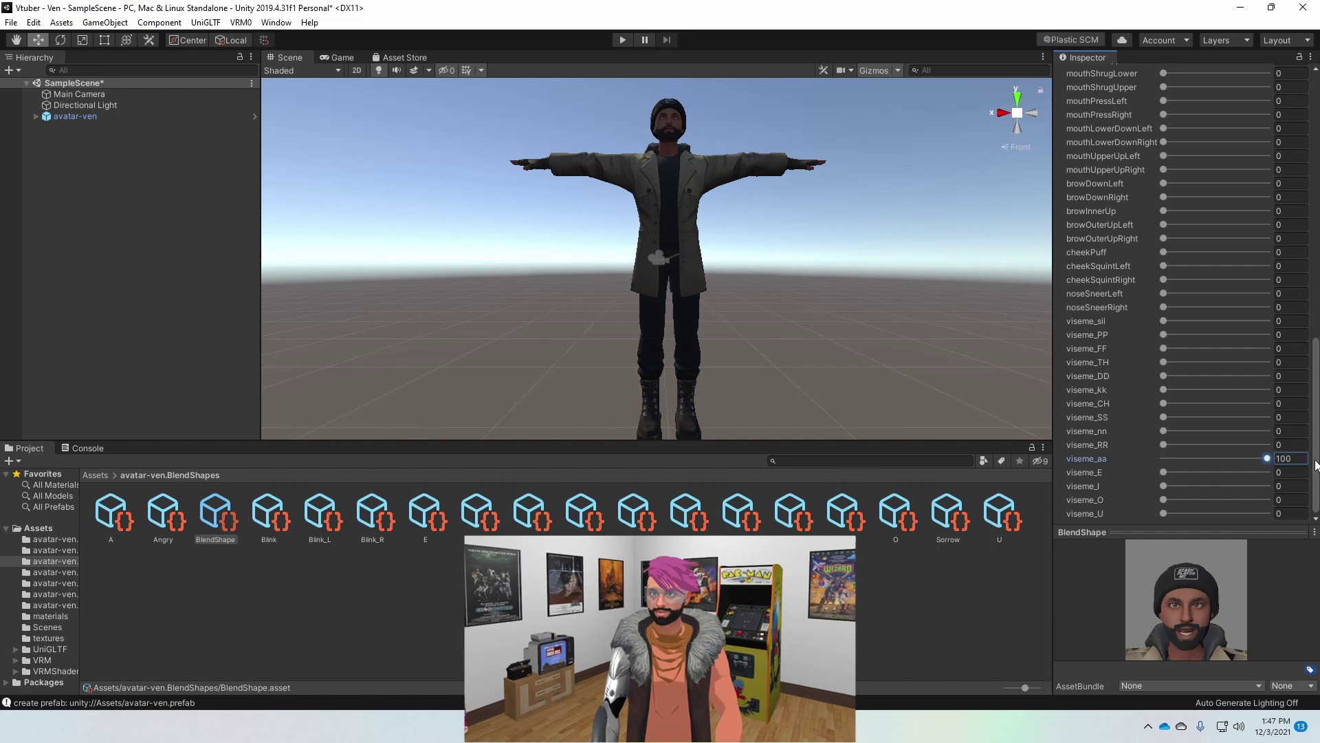
Step: Set the Wolf3D_Avatar viseme_I blend shape to 100 for the I clip
scroll(1121, 432, up, 10)
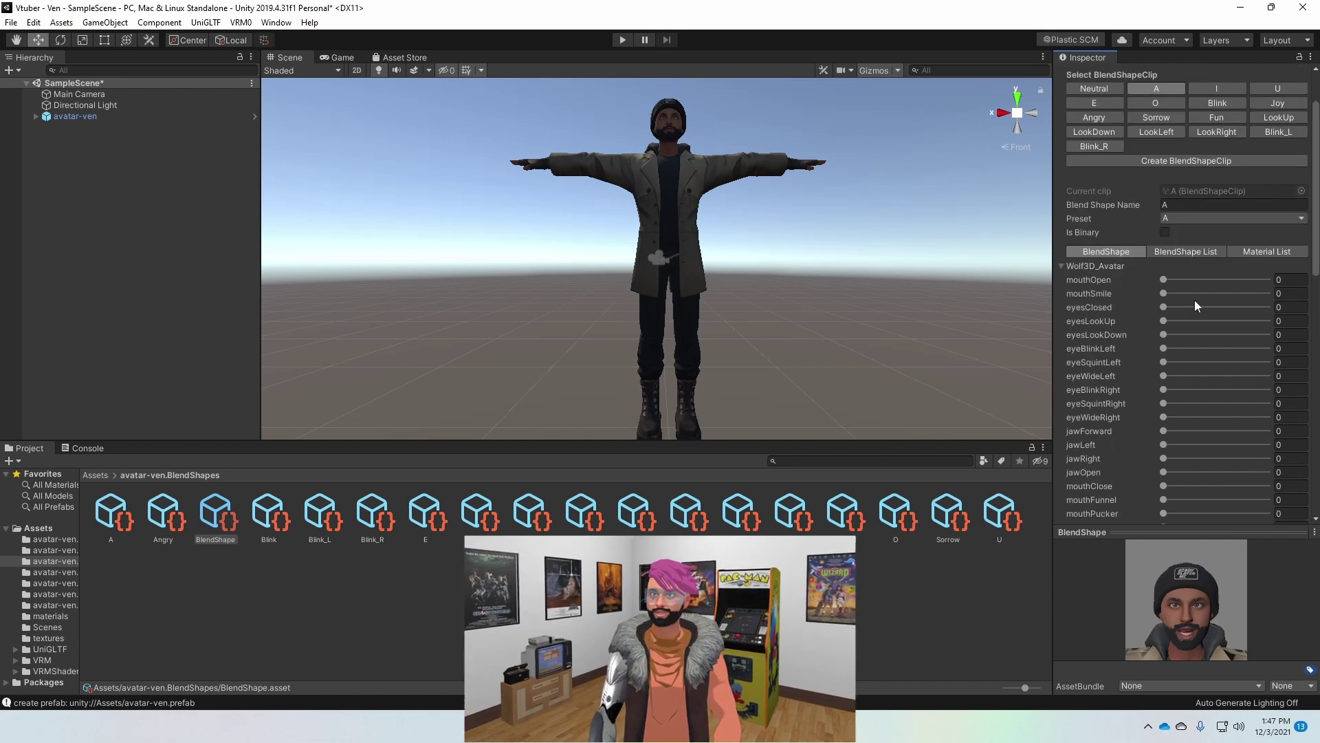
click(1227, 87)
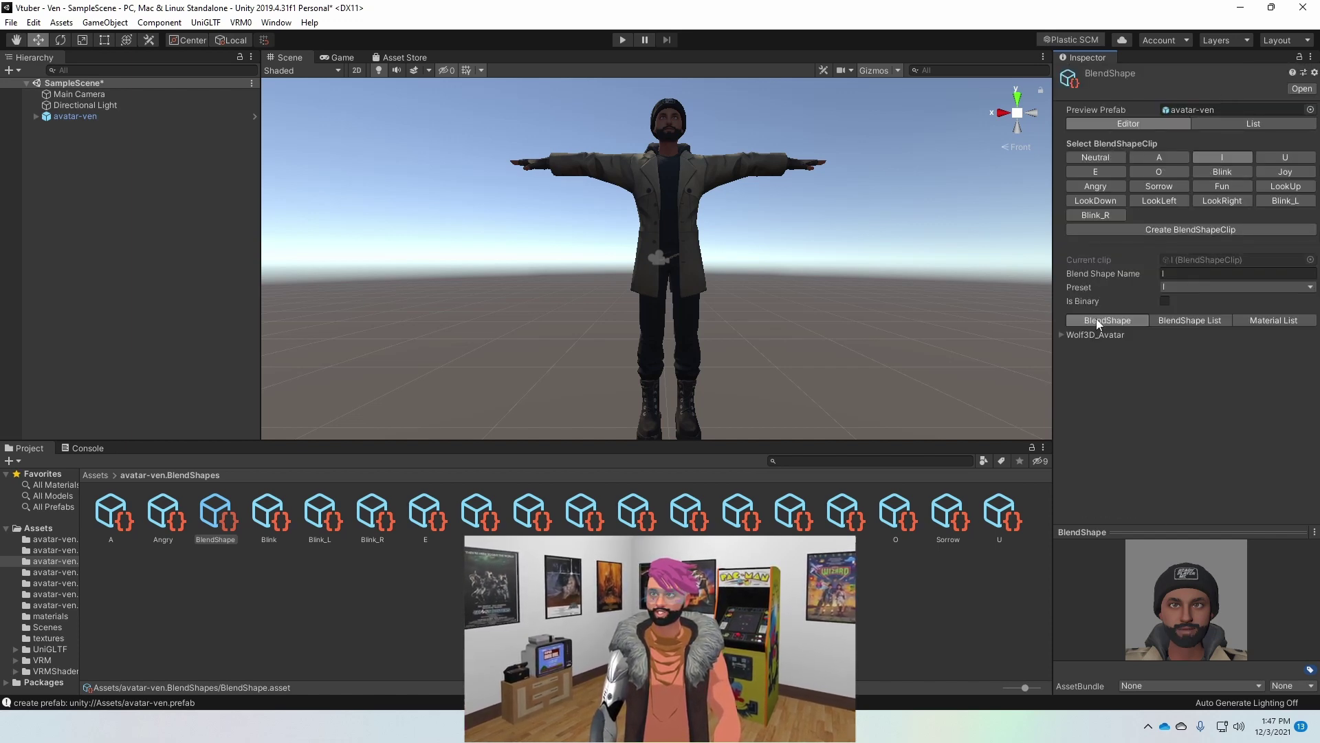
click(1059, 336)
scroll(1113, 365, down, 10)
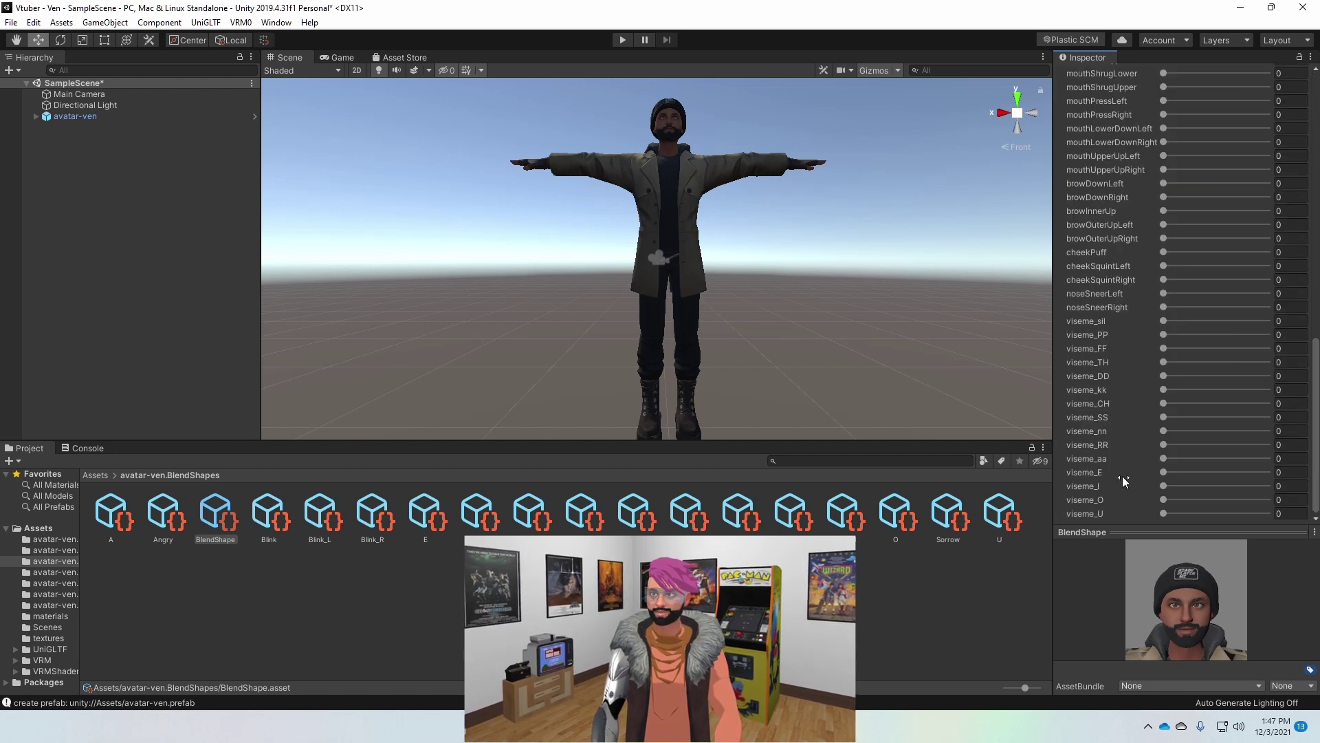
drag(1166, 485, 1281, 487)
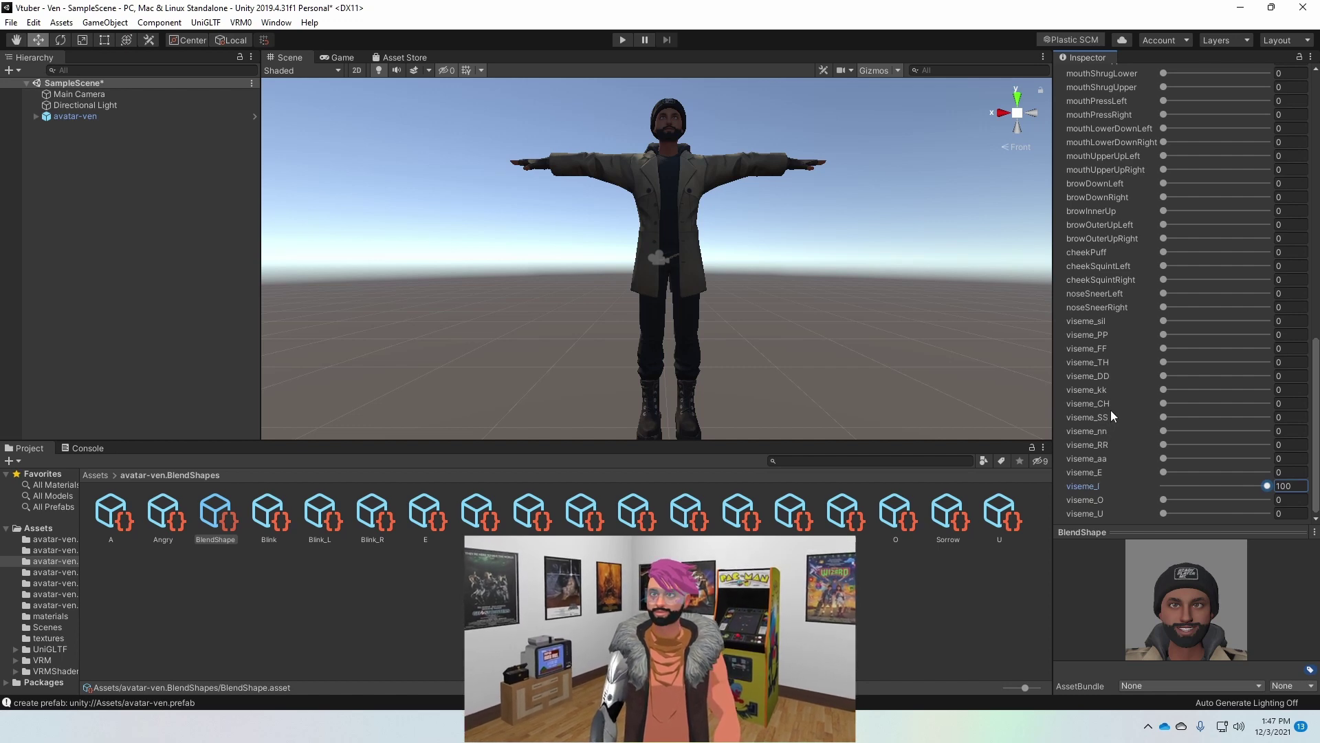
Step: Raise the Wolf3D_Avatar viseme_U blend shape for the U clip
scroll(1111, 410, up, 10)
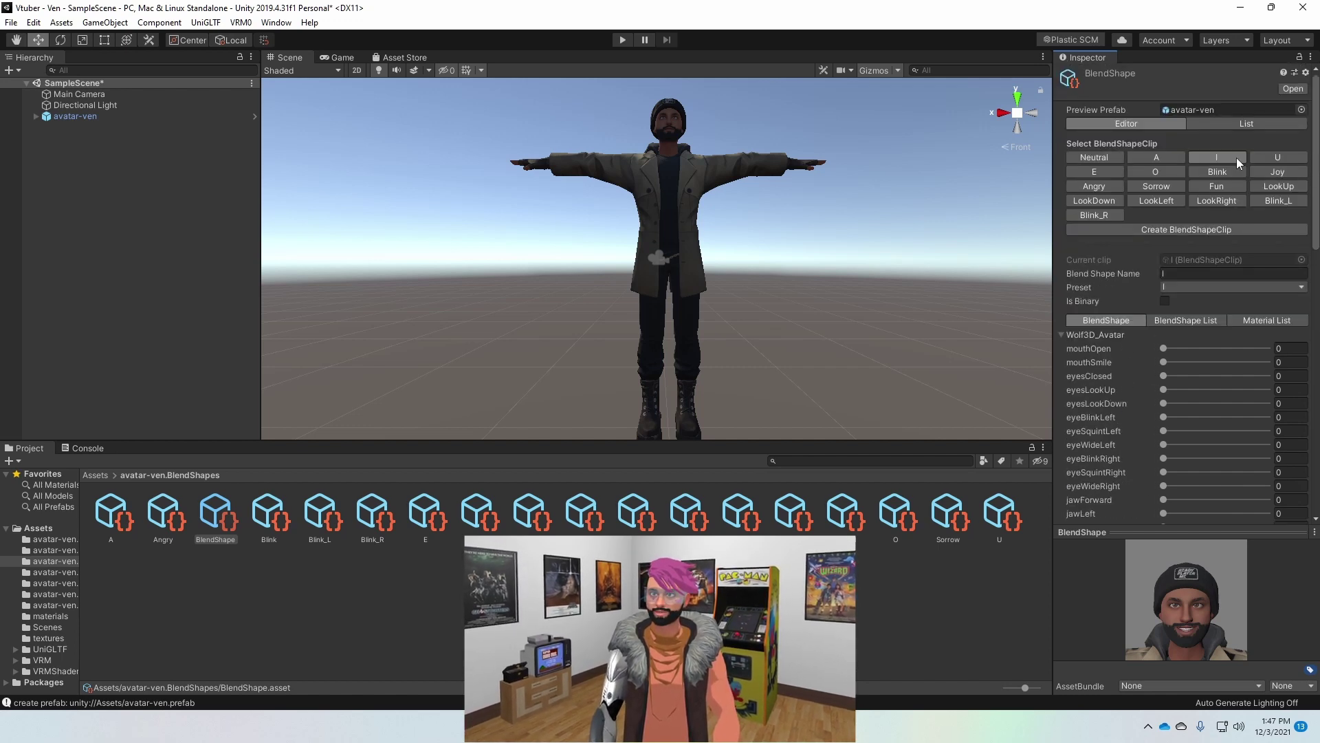
click(1278, 160)
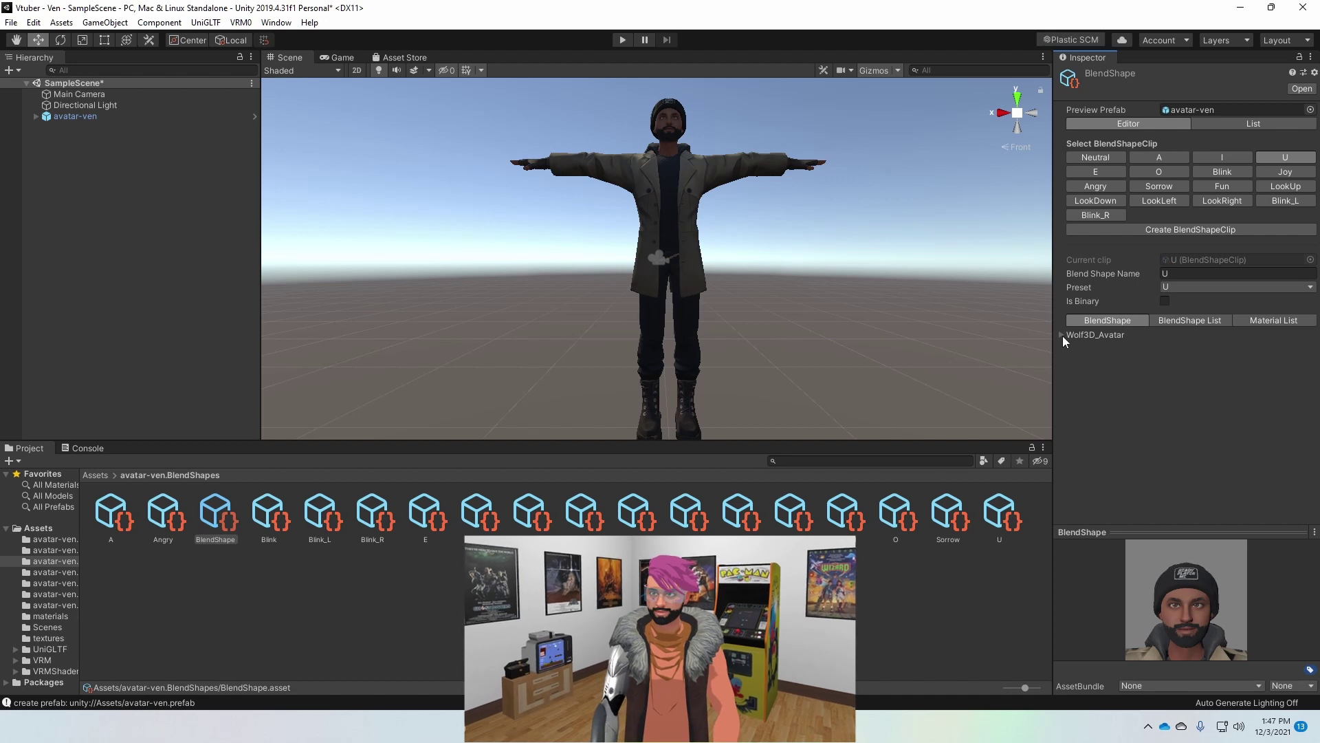
click(1063, 334)
scroll(1085, 434, down, 10)
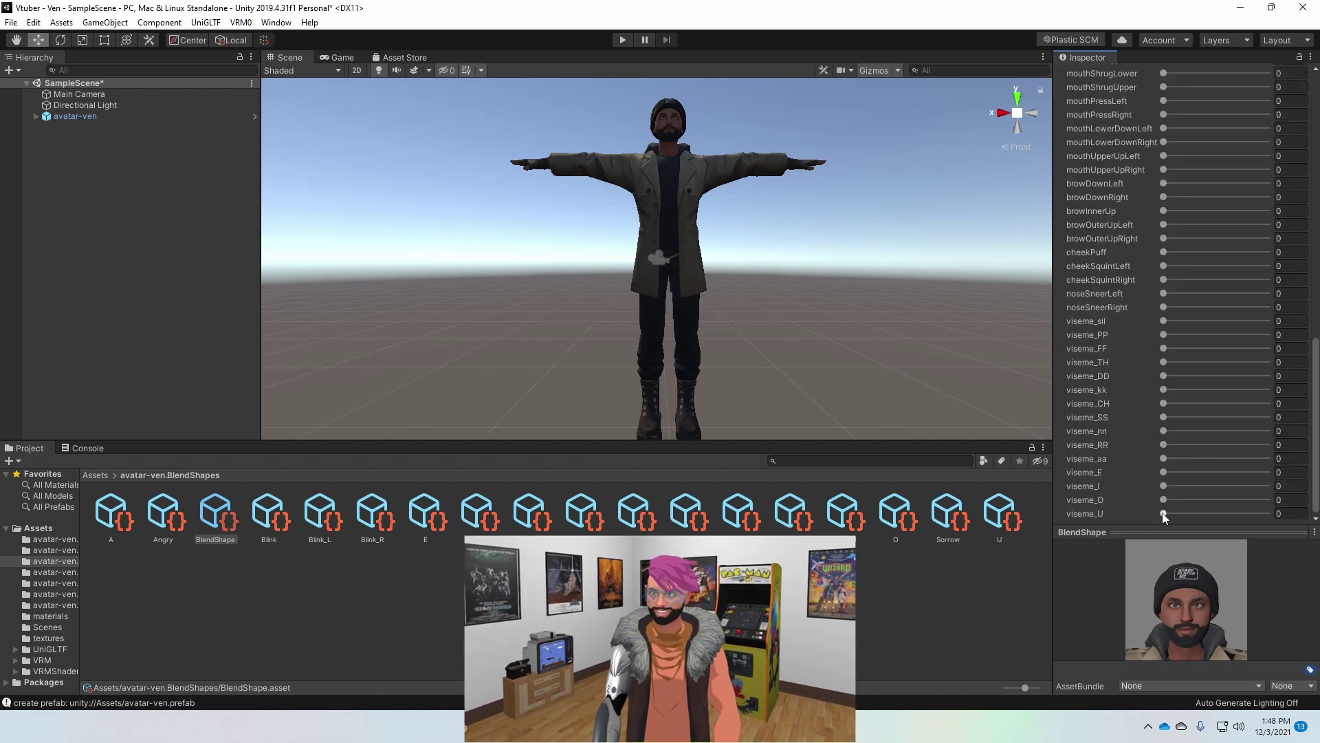
scroll(1100, 436, up, 10)
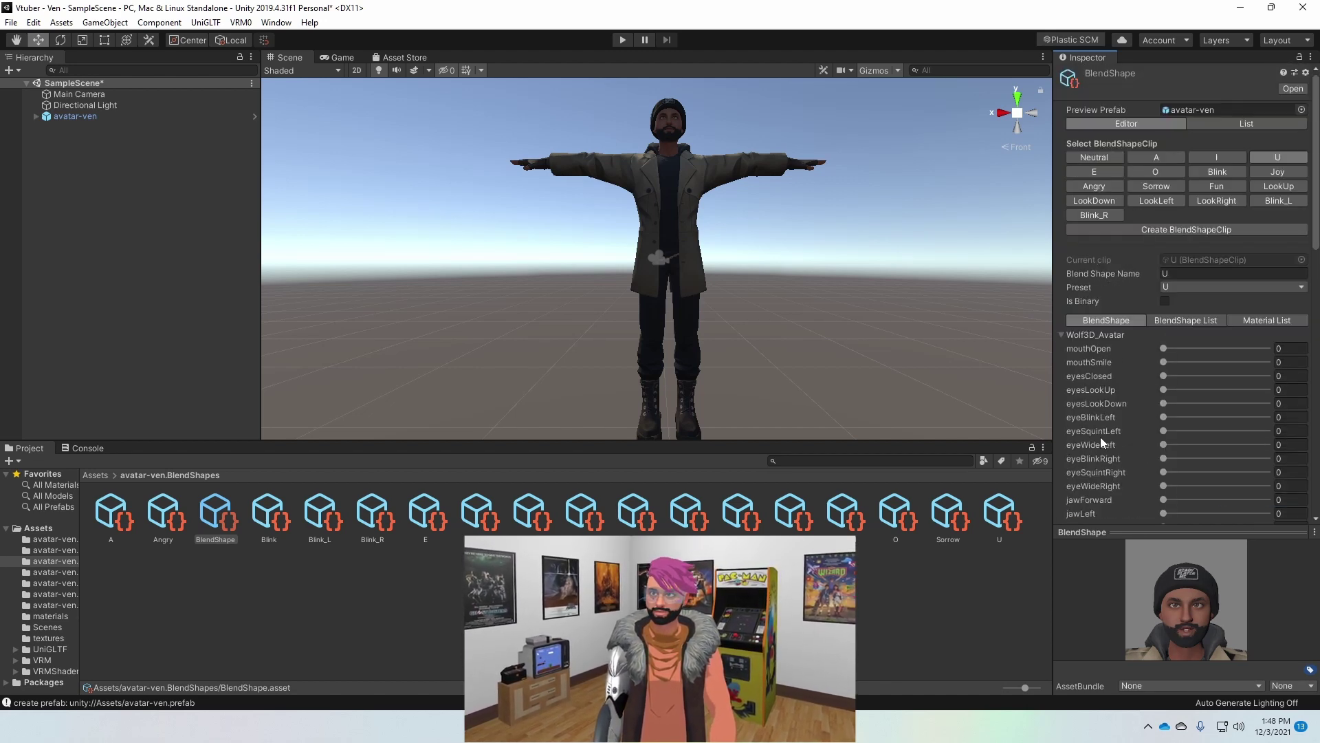
scroll(1096, 167, down, 10)
scroll(1164, 275, up, 10)
Step: Set viseme_O to 100 for the O clip, and eyeBlinkLeft and eyeBlinkRight to 100 for the Blink clip
click(1155, 171)
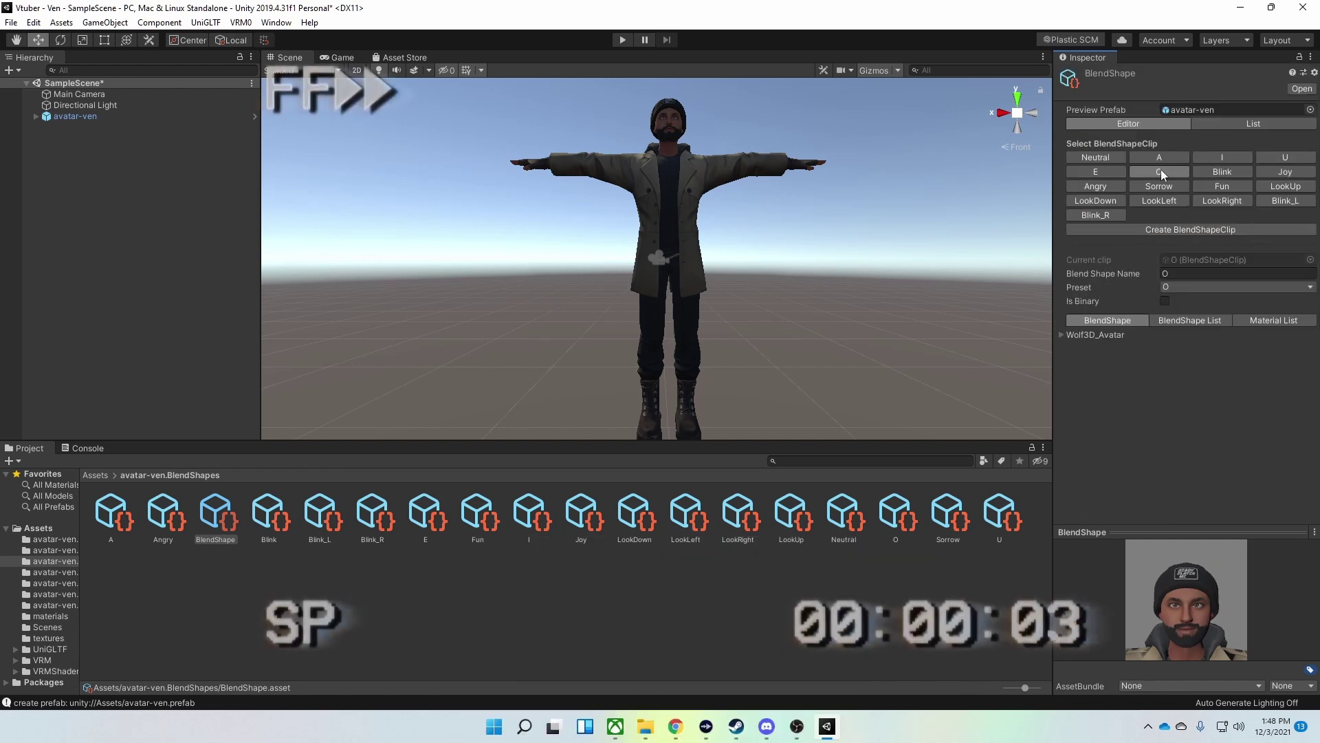
scroll(1168, 344, down, 10)
click(1290, 500)
text(100)
scroll(1272, 481, up, 10)
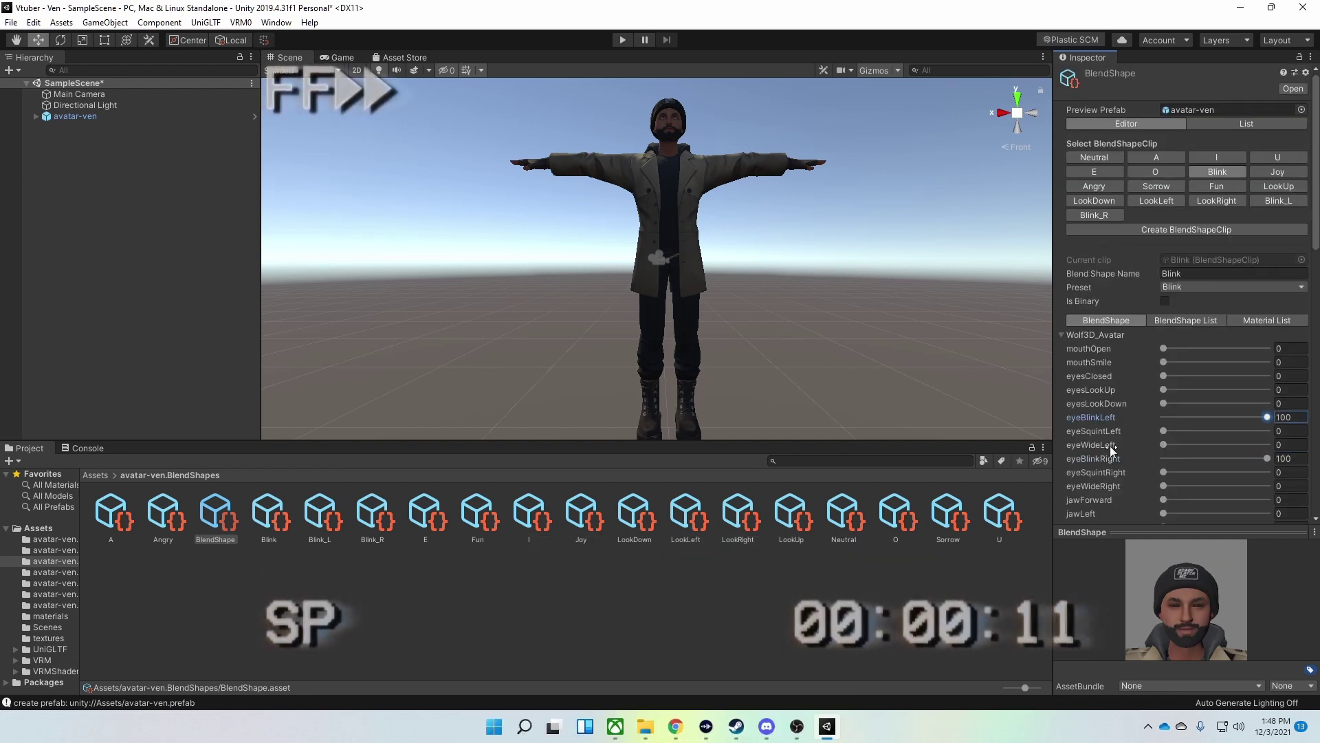
Step: Set the mouthSmile blend shape to about 40 for the Joy clip
click(1285, 171)
click(1063, 335)
click(1063, 335)
drag(1246, 362, 1205, 362)
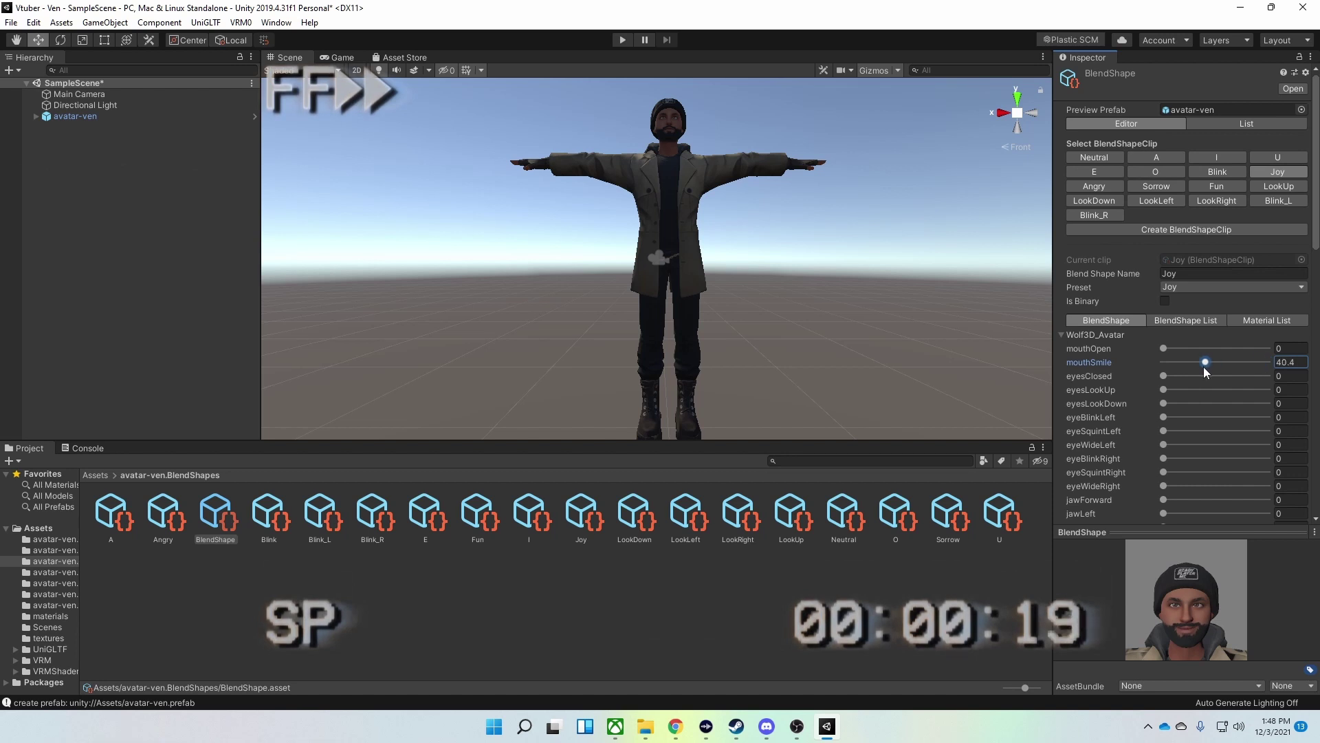
scroll(1153, 481, down, 2)
scroll(1128, 385, up, 2)
Step: Set the mouthFrownLeft and mouthFrownRight blend shapes to 100 for the Angry clip
click(1094, 186)
scroll(1105, 294, down, 2)
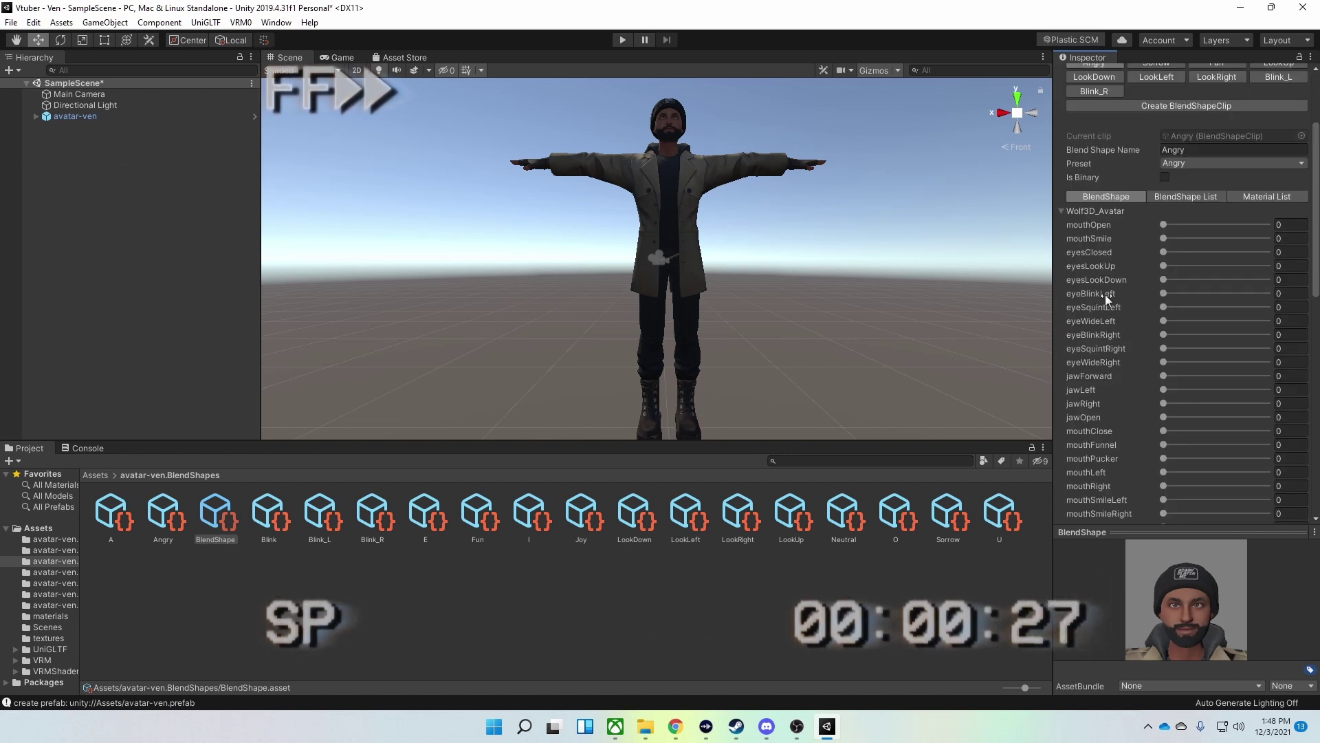
scroll(1133, 497, down, 6)
scroll(1145, 450, up, 4)
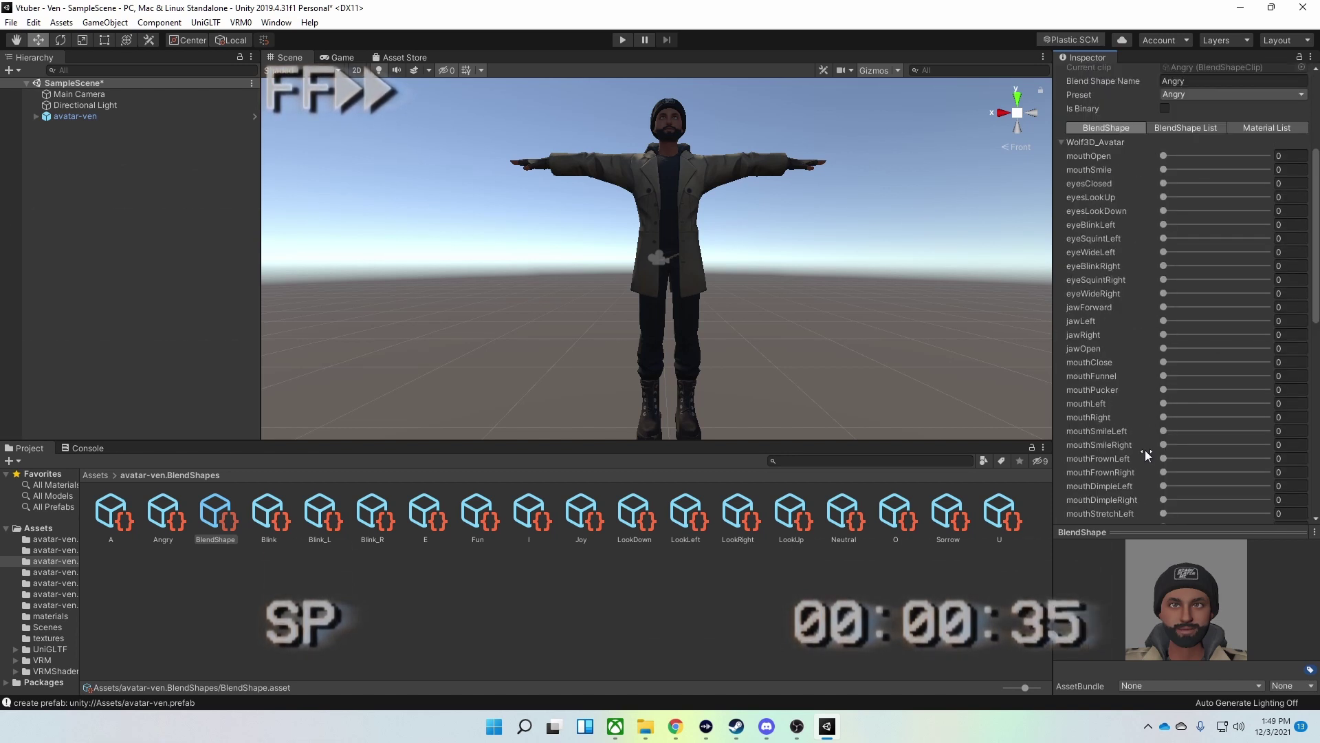
drag(1244, 458, 1272, 472)
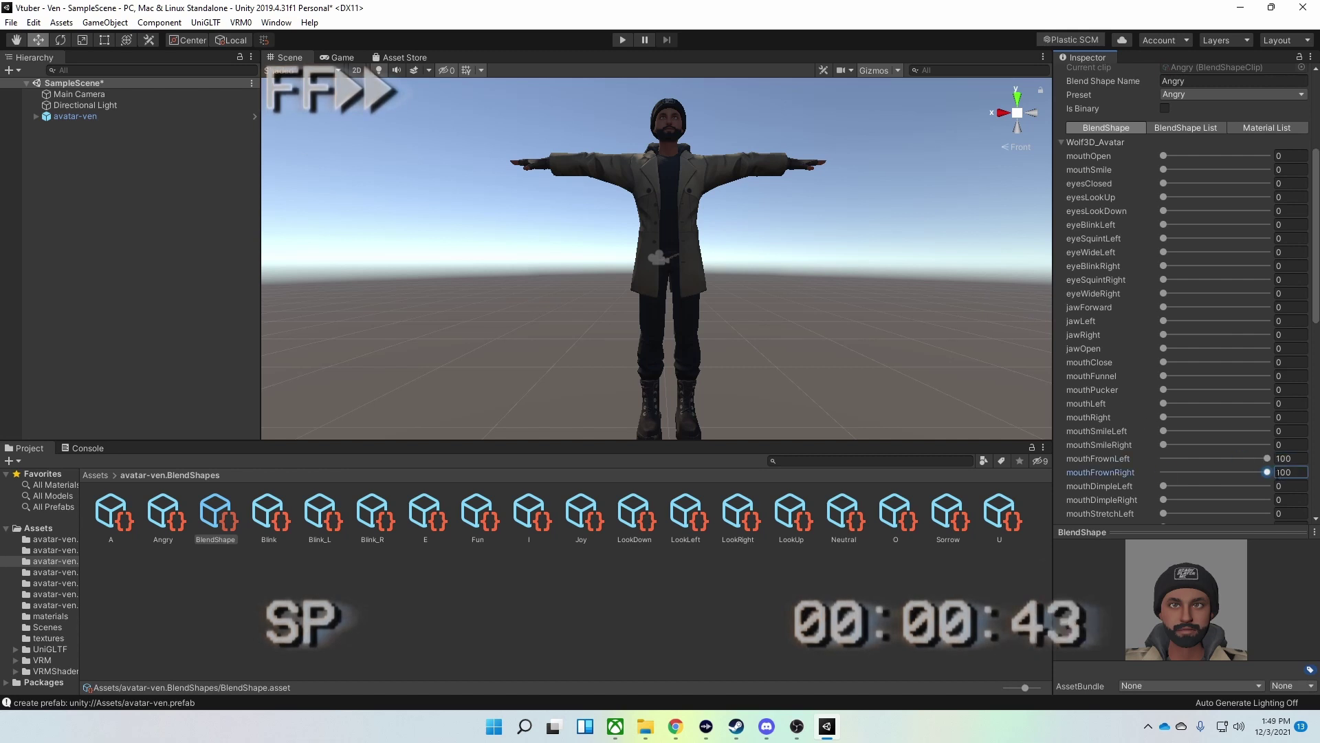
scroll(1146, 444, down, 4)
drag(1163, 431, 1199, 445)
scroll(1103, 418, up, 10)
Step: Set the mouthFrownLeft and mouthFrownRight blend shapes to 100 for the Sorrow clip
click(1156, 187)
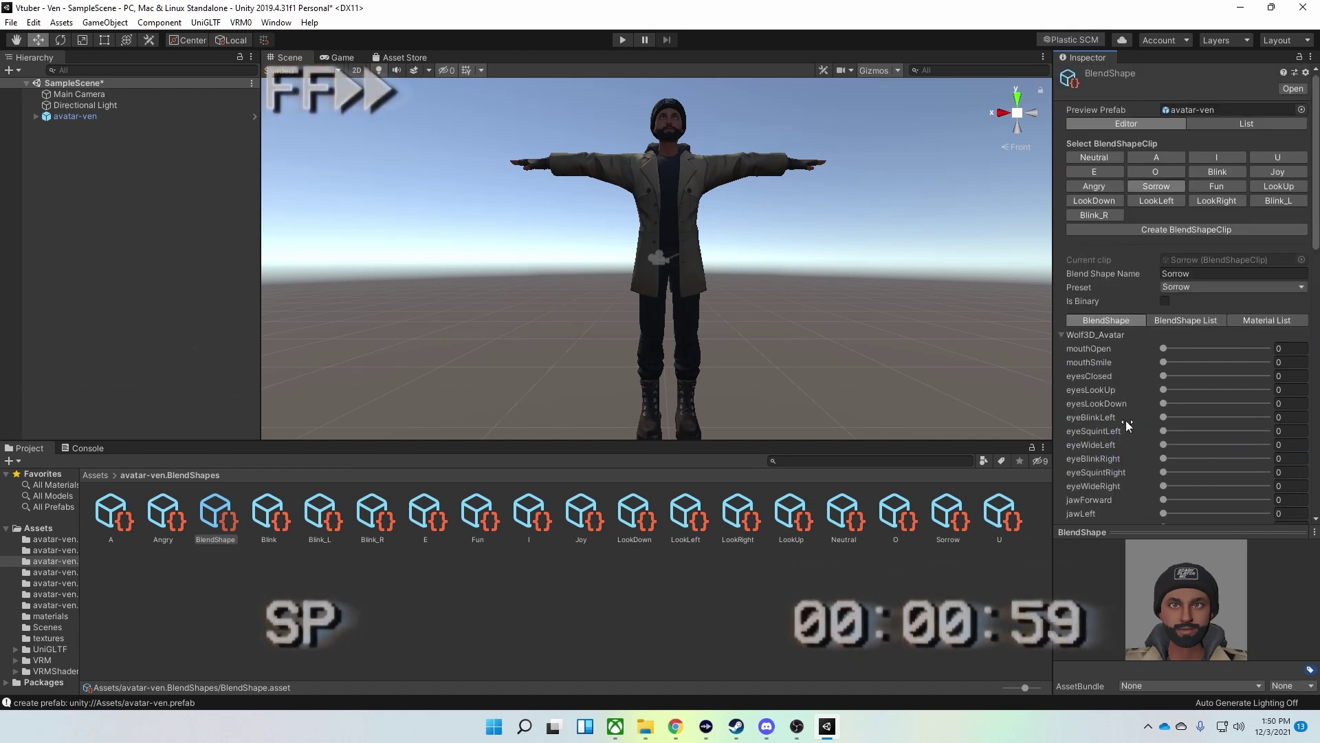
scroll(1125, 419, down, 10)
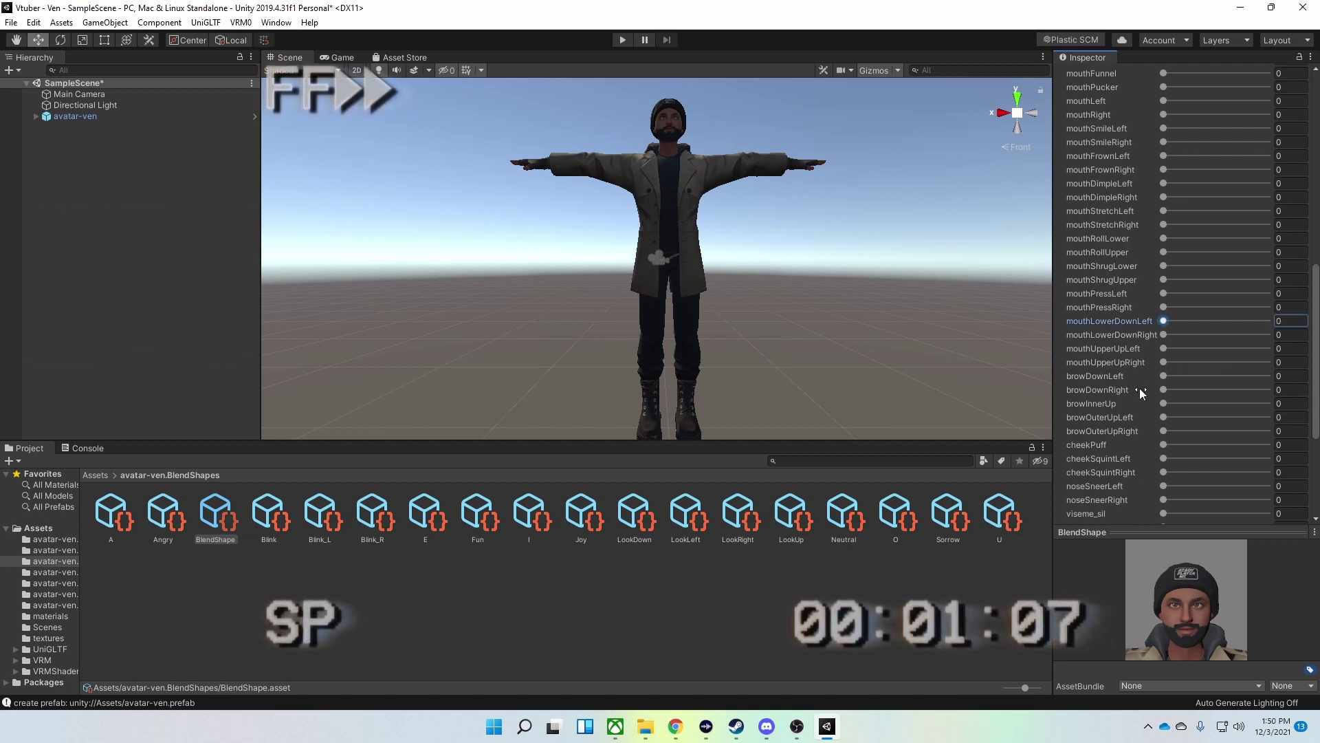
scroll(1156, 288, up, 3)
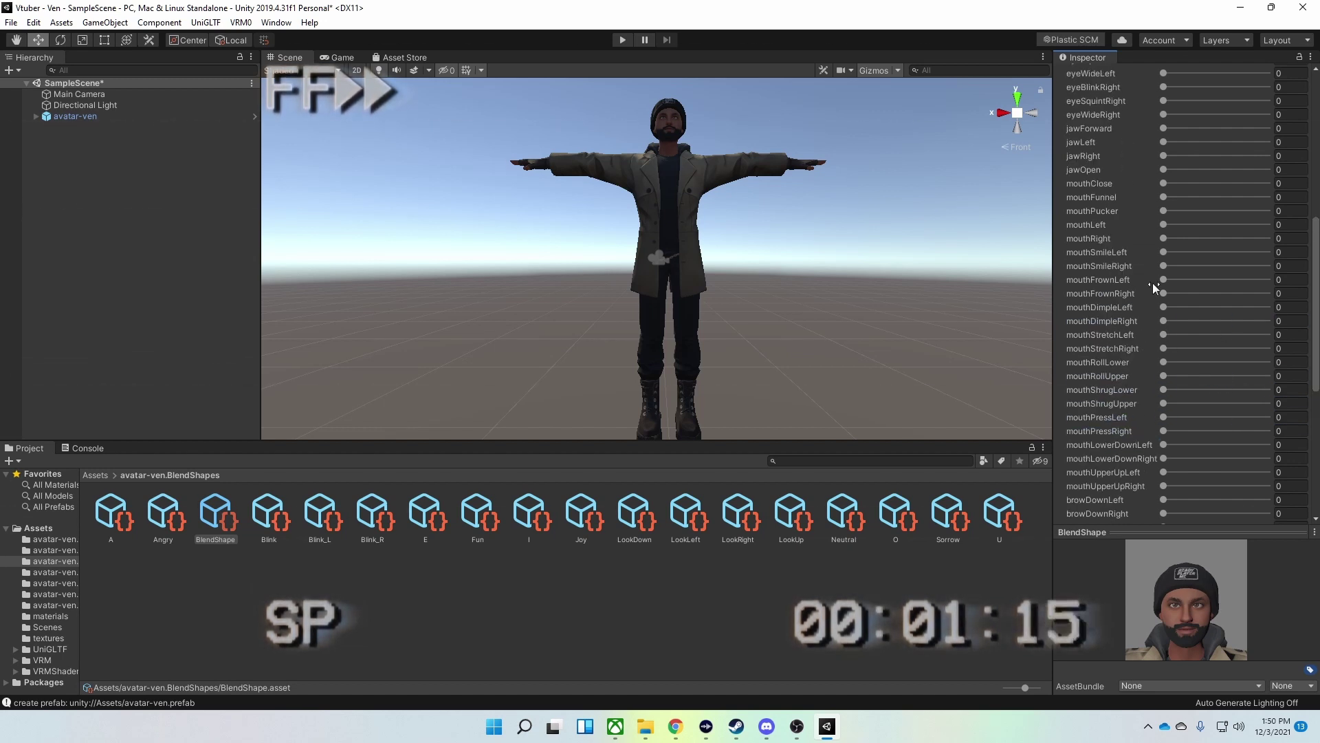
drag(1164, 279, 1267, 293)
scroll(1108, 298, down, 3)
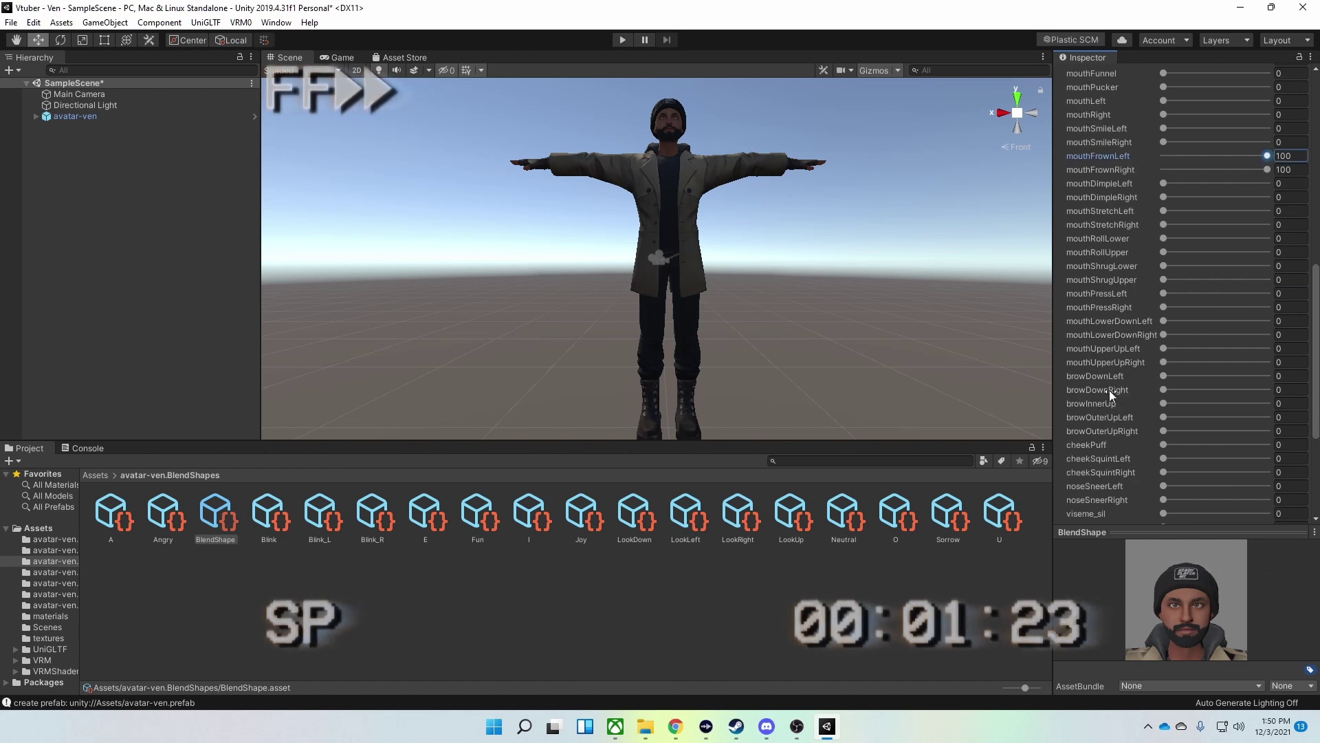
Step: Set the mouthSmile blend shape to 100 for the Fun clip
scroll(1095, 438, up, 10)
click(1206, 188)
drag(1163, 361, 1267, 362)
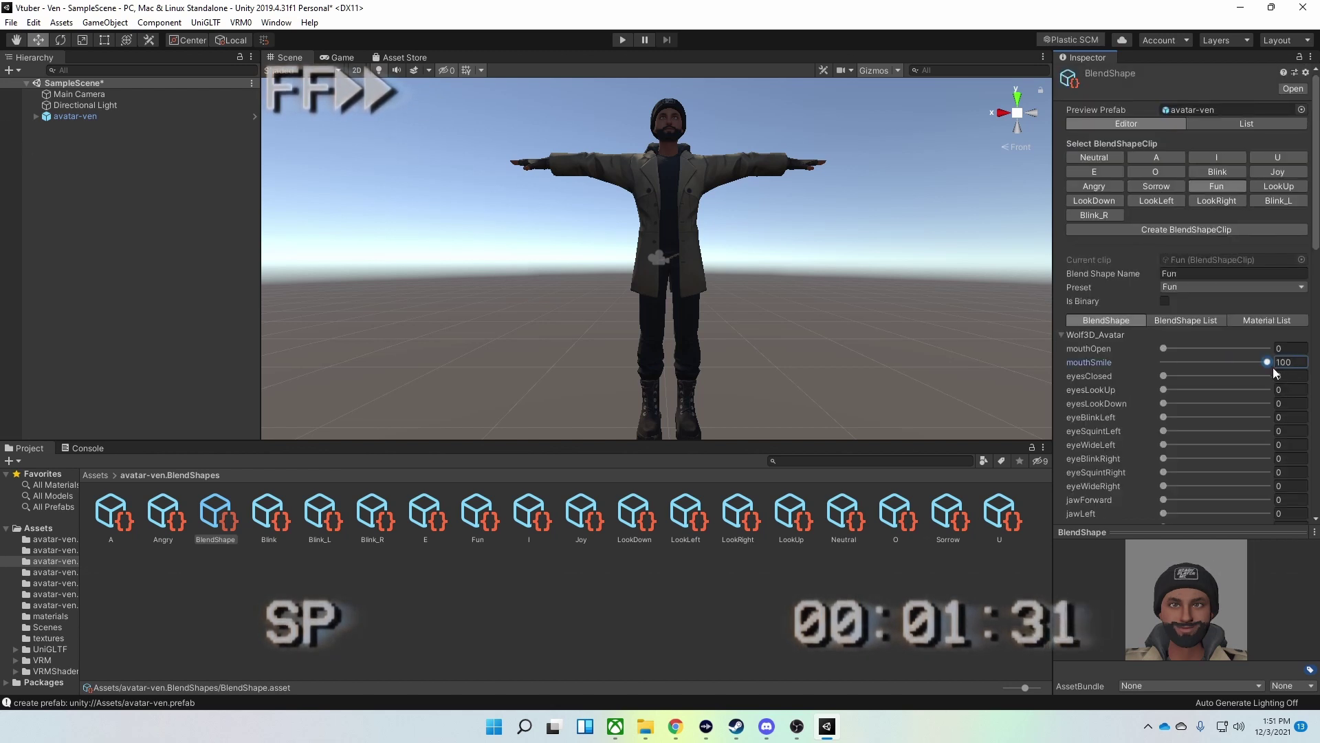
Step: Set eyesLookUp to 100 for the LookUp clip and raise eyesLookDown to its maximum for the LookDown clip
click(1278, 186)
click(1062, 335)
drag(1163, 389, 1267, 389)
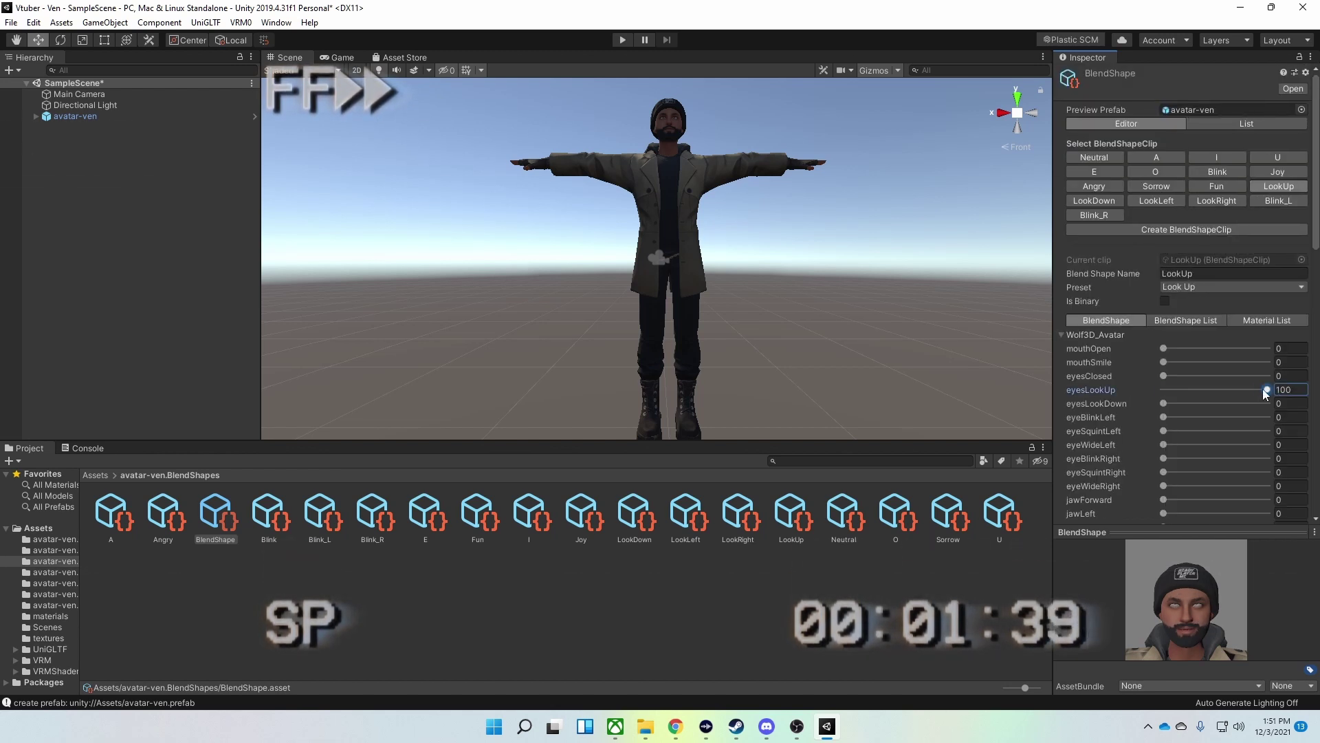
click(1094, 200)
drag(1164, 403, 1267, 403)
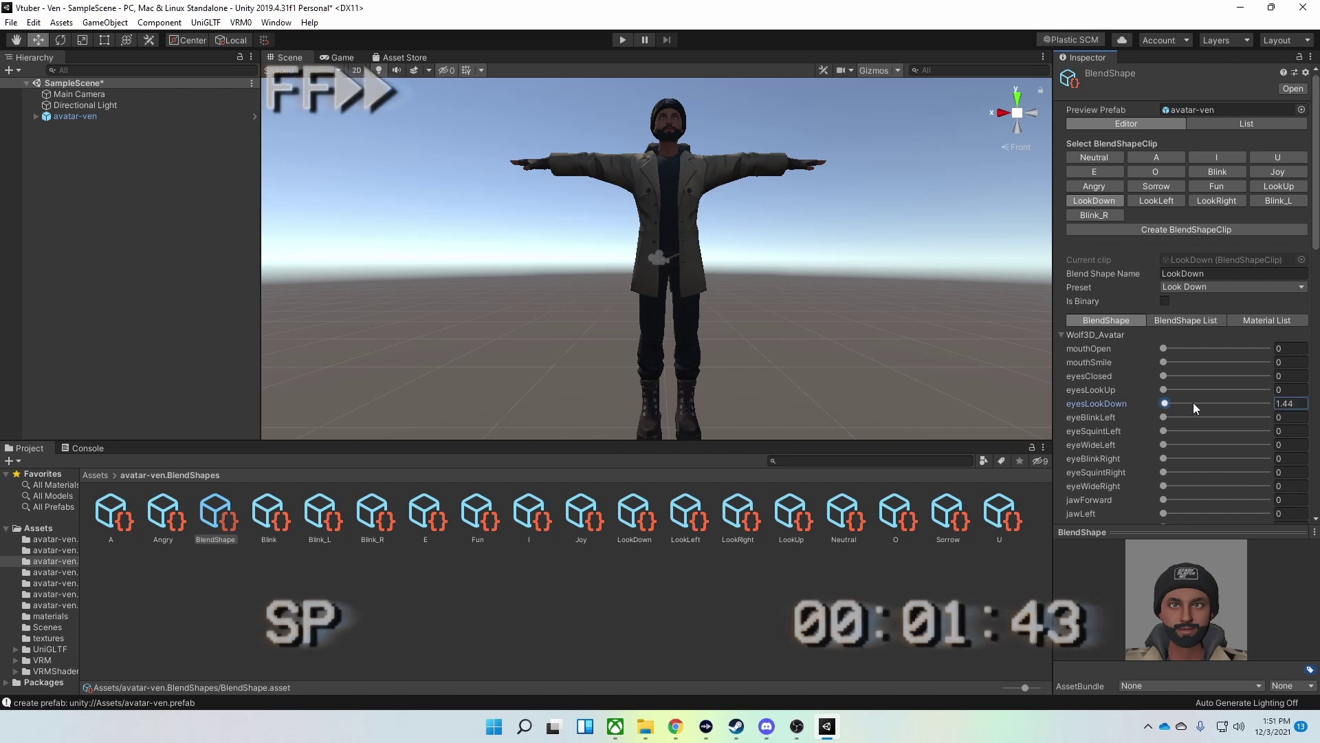
Step: Set up the Blink_L clip and raise eyeBlinkRight to its maximum for the Blink_R clip
click(1278, 200)
click(1094, 214)
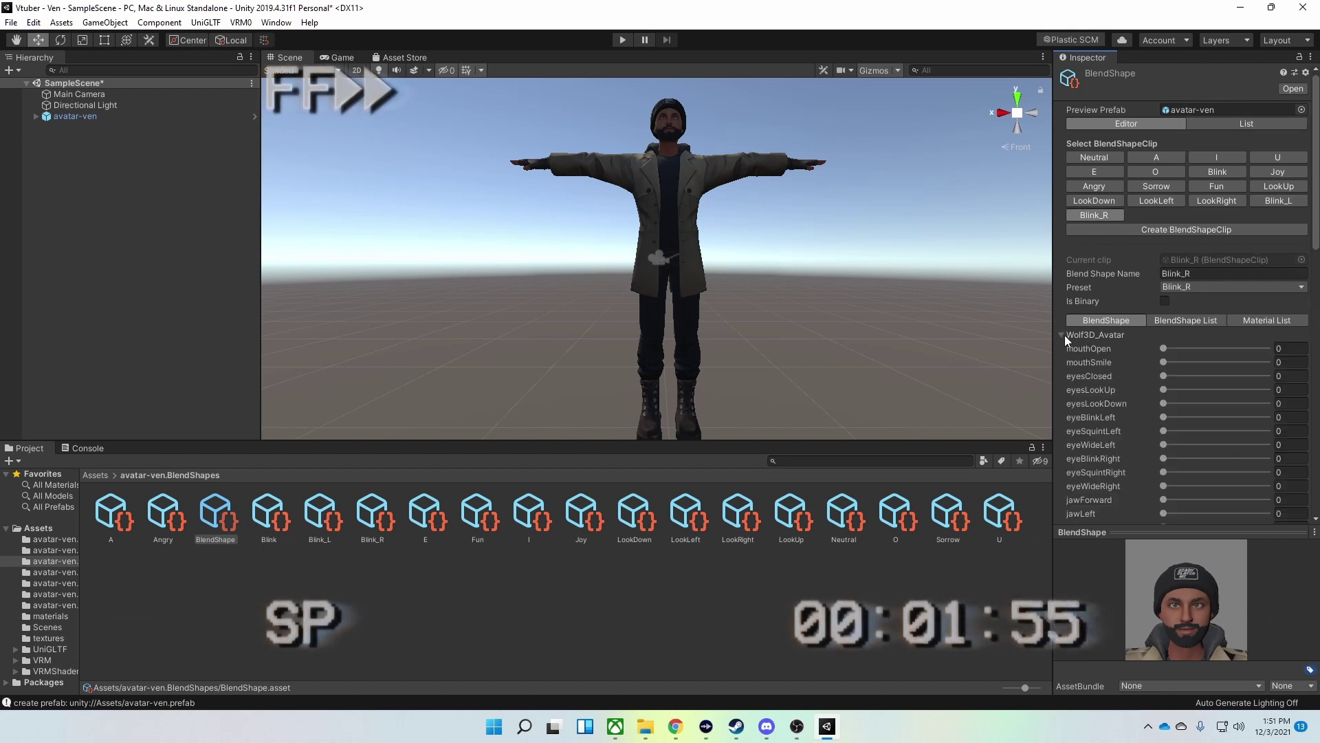
drag(1164, 458, 1268, 458)
Step: Export the avatar-ven model with UniVRM-0.90.0 to the Downloads folder as avatar-ven.vrm
click(671, 275)
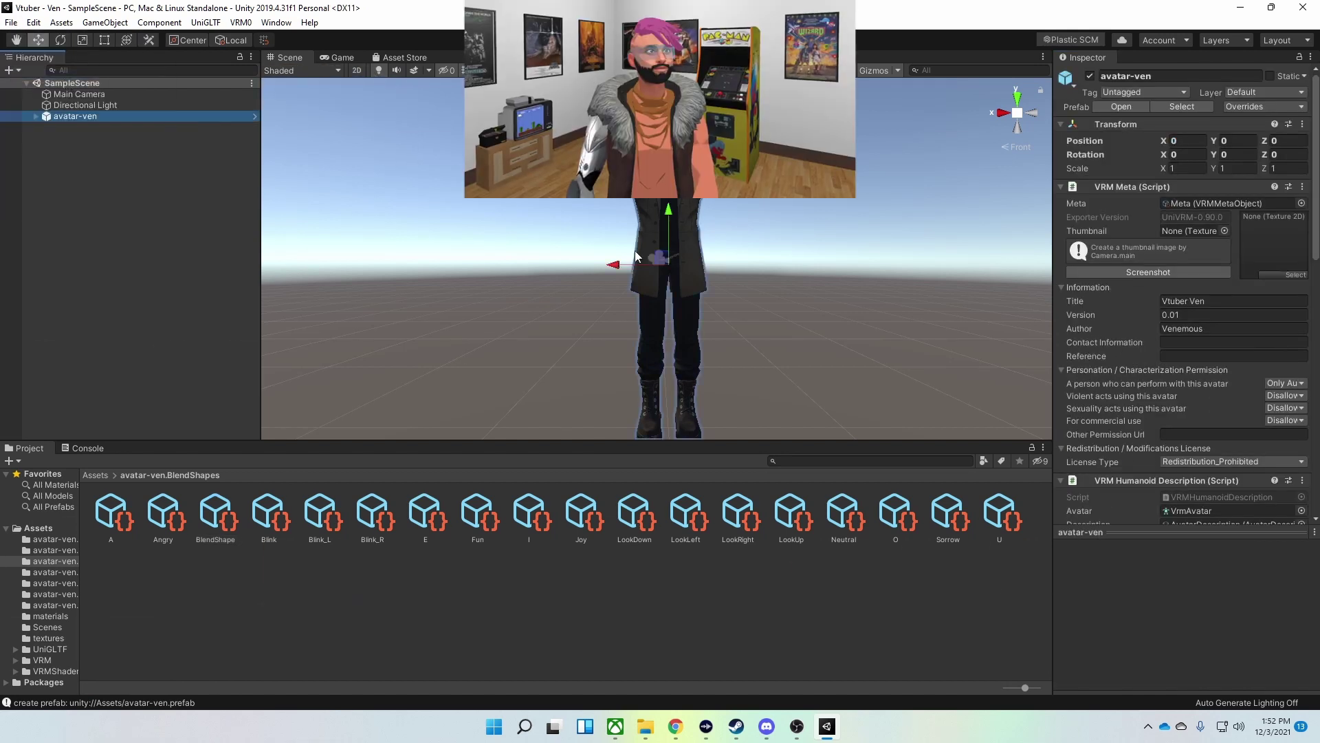
click(240, 22)
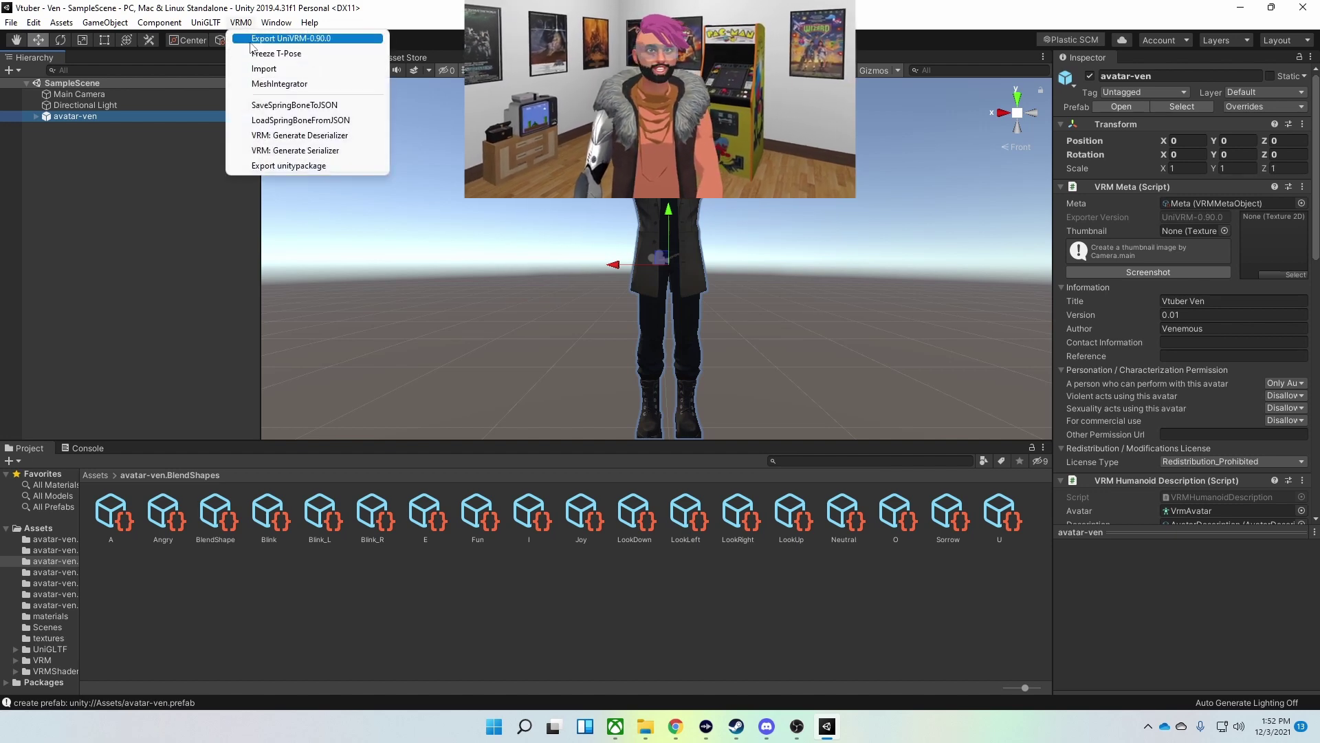
click(251, 40)
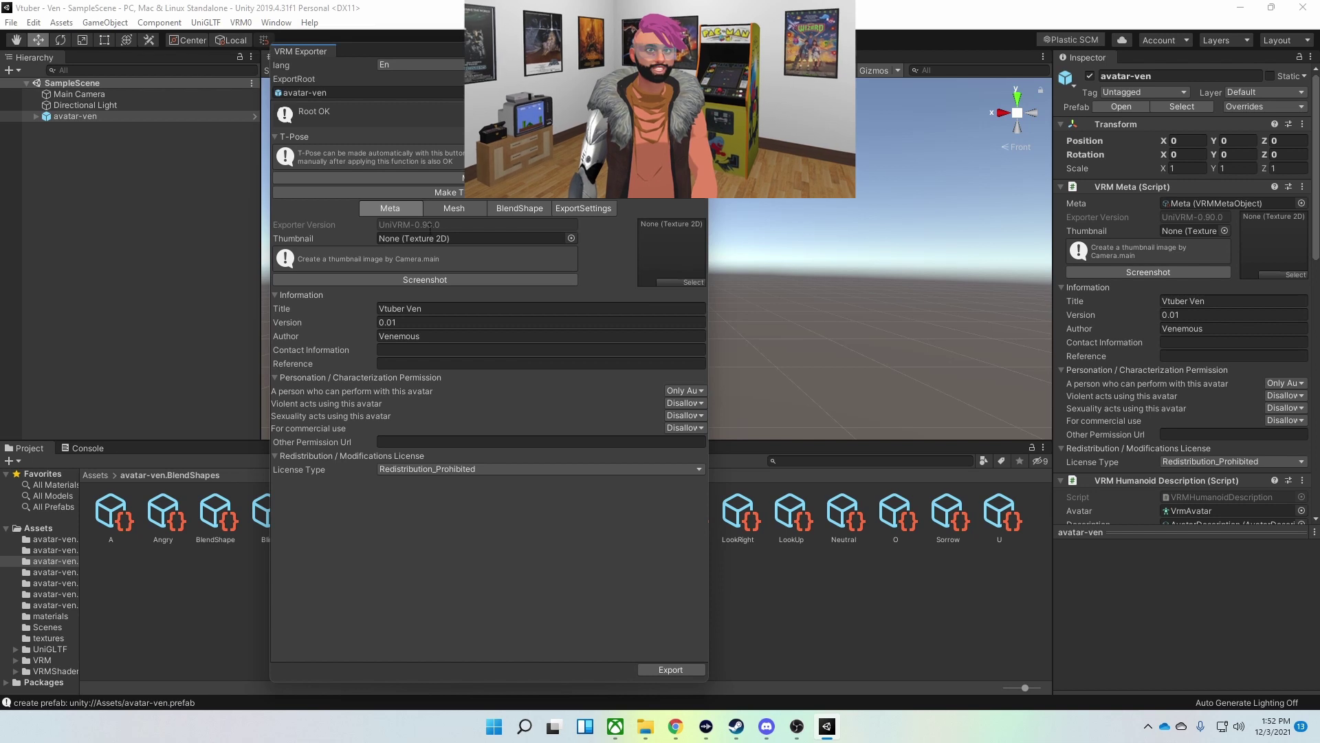
click(674, 670)
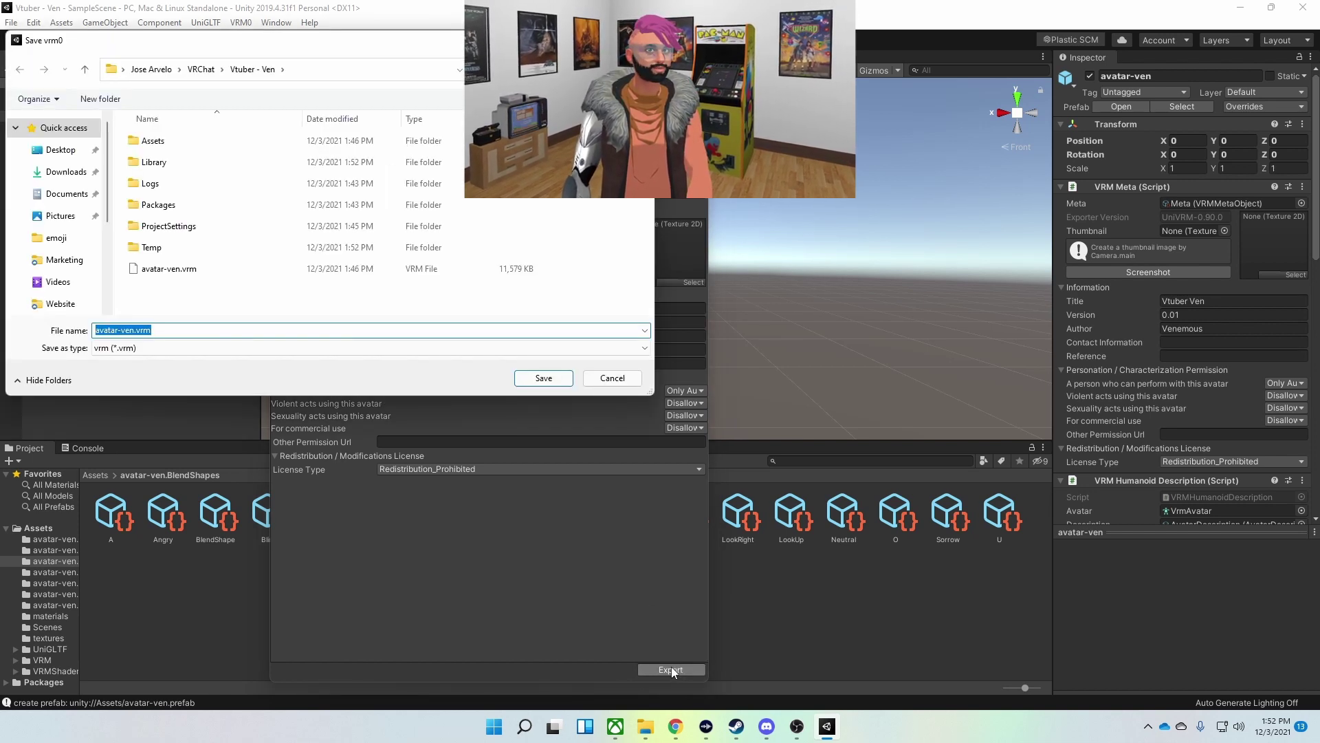
click(56, 173)
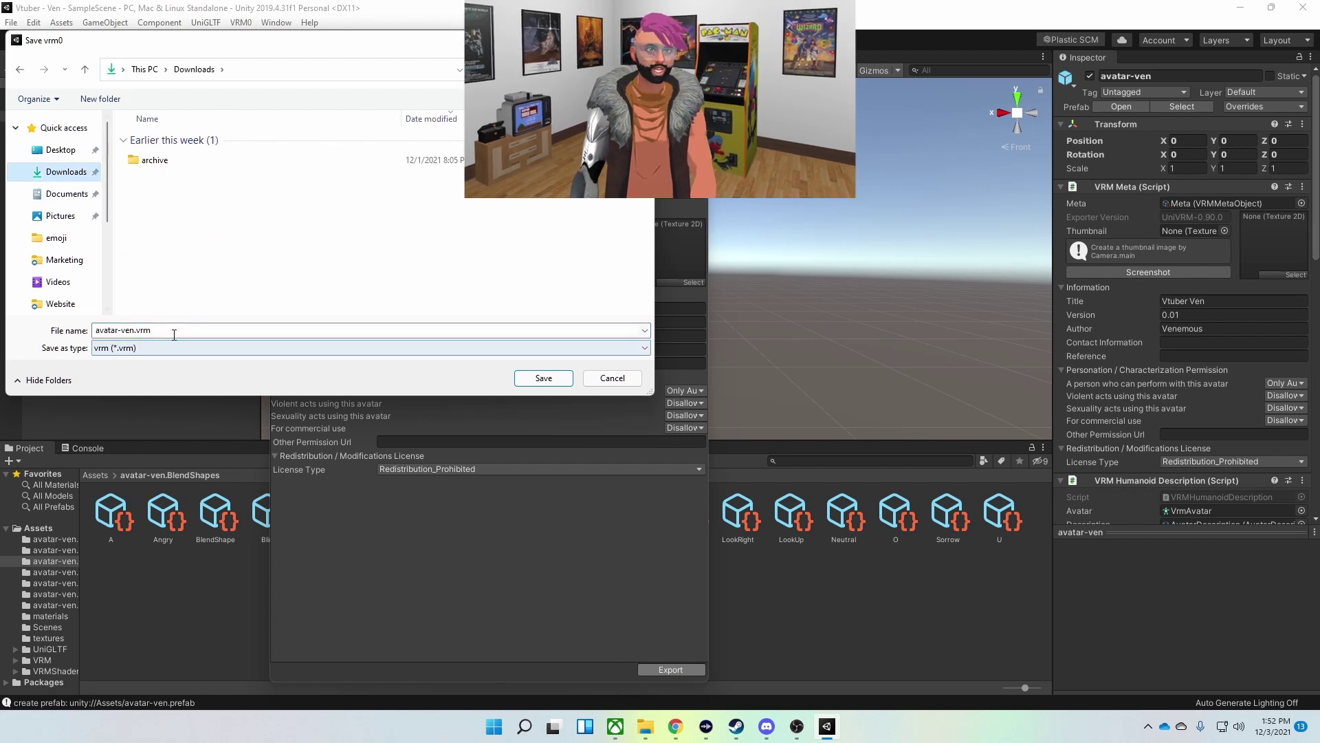
click(556, 381)
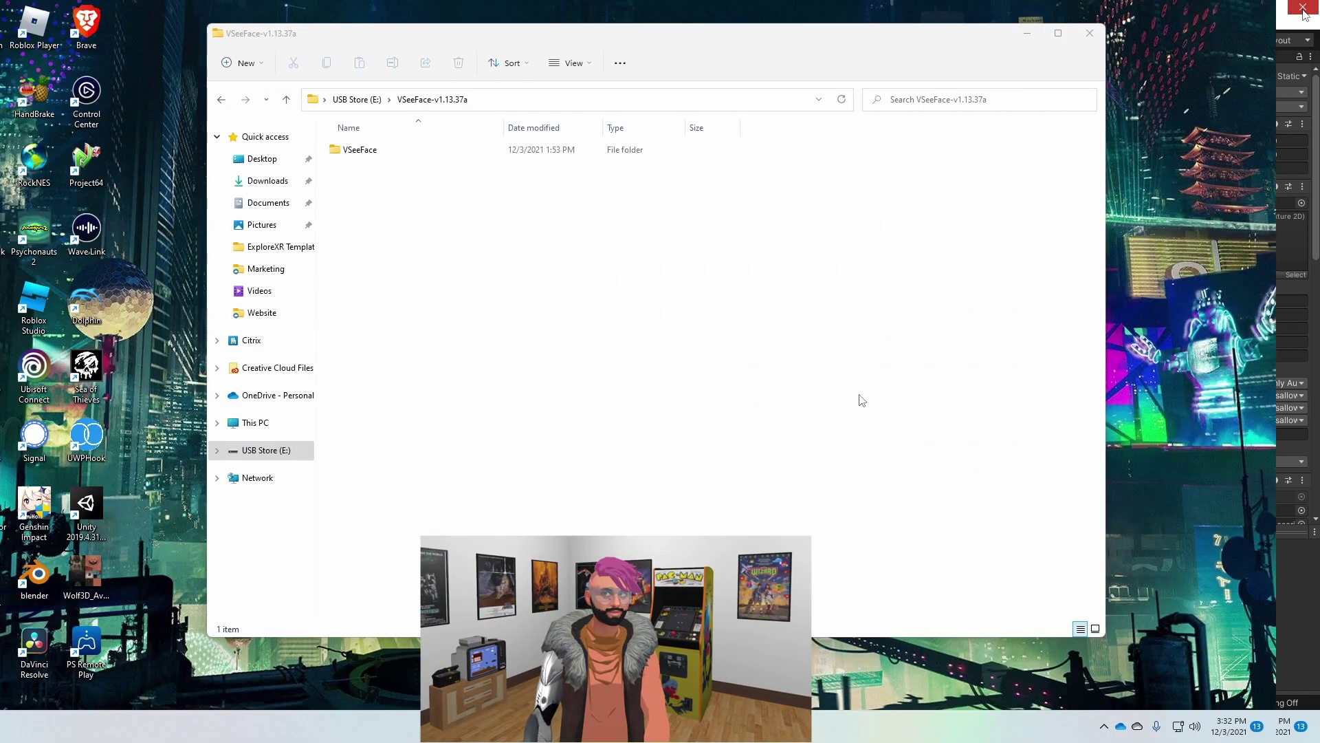
Step: Open the VSeeFace folder inside VSeeFace-v1.13.37a and launch VSeeFace
click(377, 155)
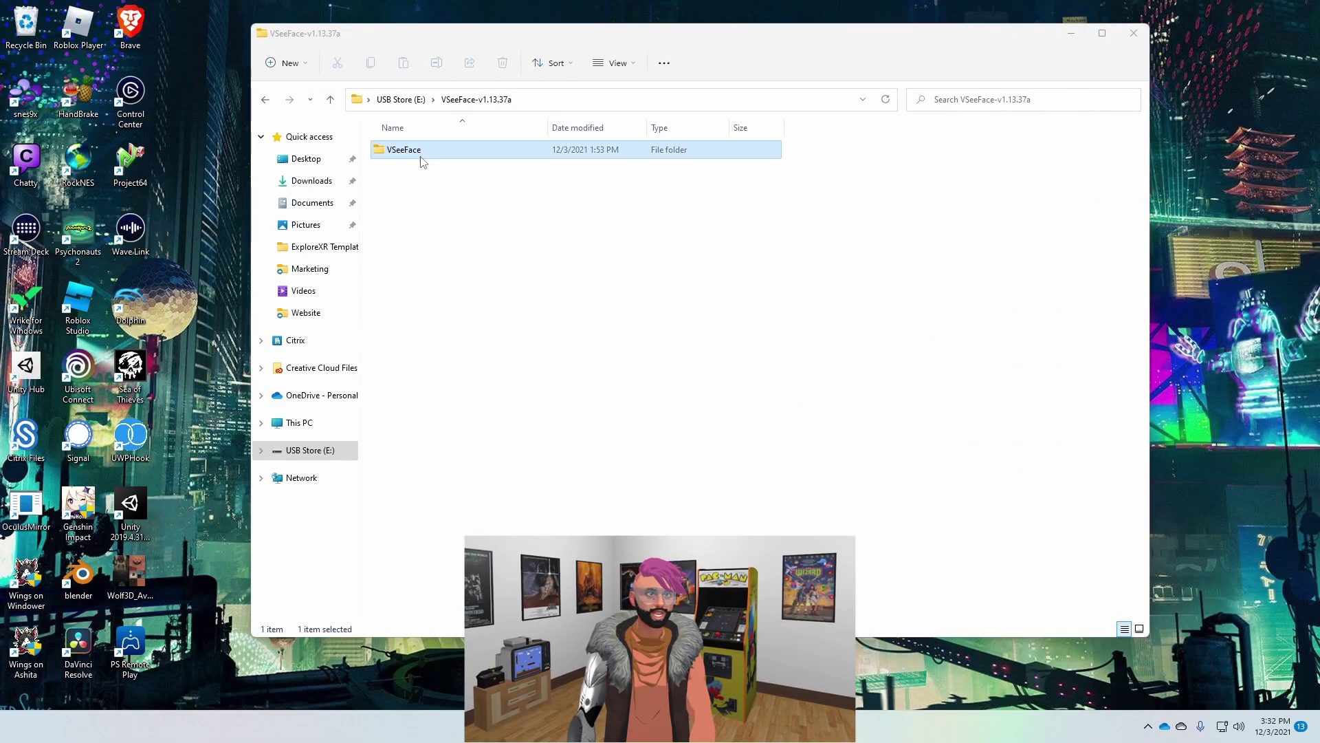
double_click(421, 153)
double_click(421, 256)
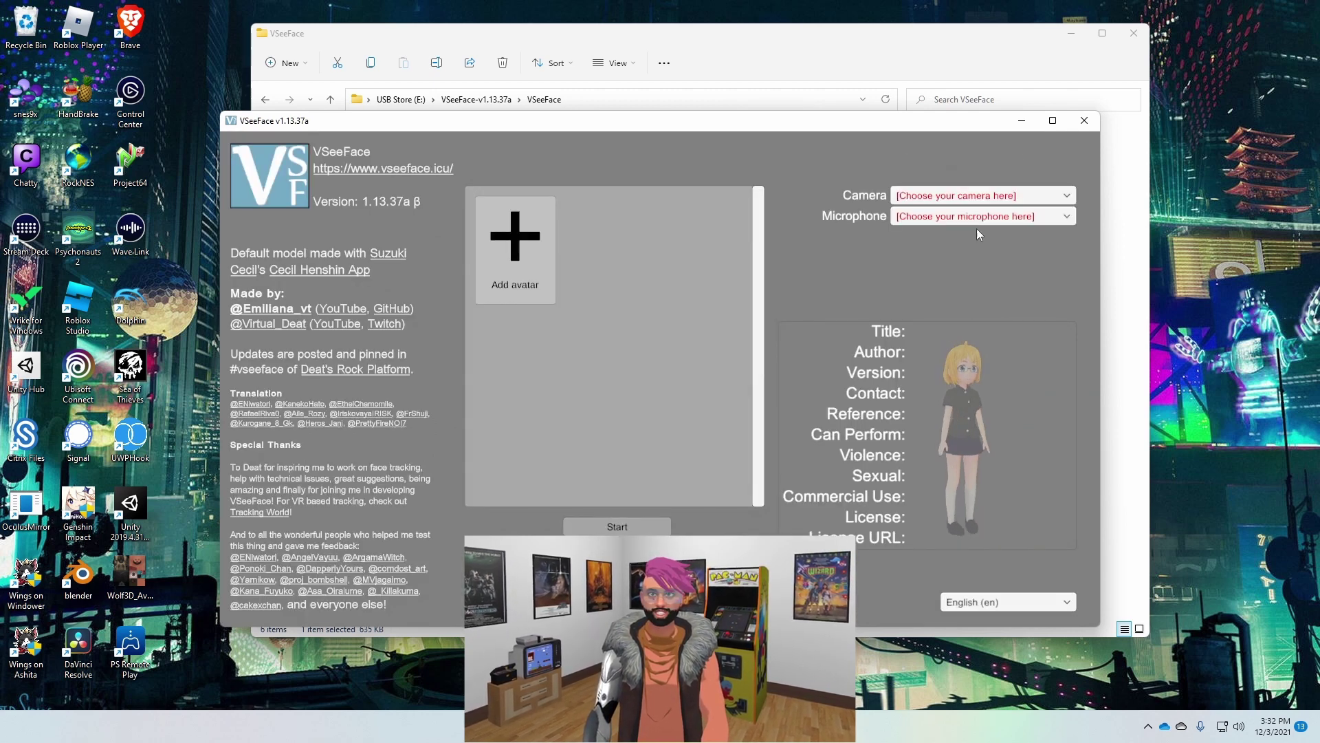
Step: Set the camera to HD Pro Webcam C920 at 1920x1080, 30fps (MJPEG, Slow) and the microphone to Mic In (Elgato Wave:3)
click(990, 195)
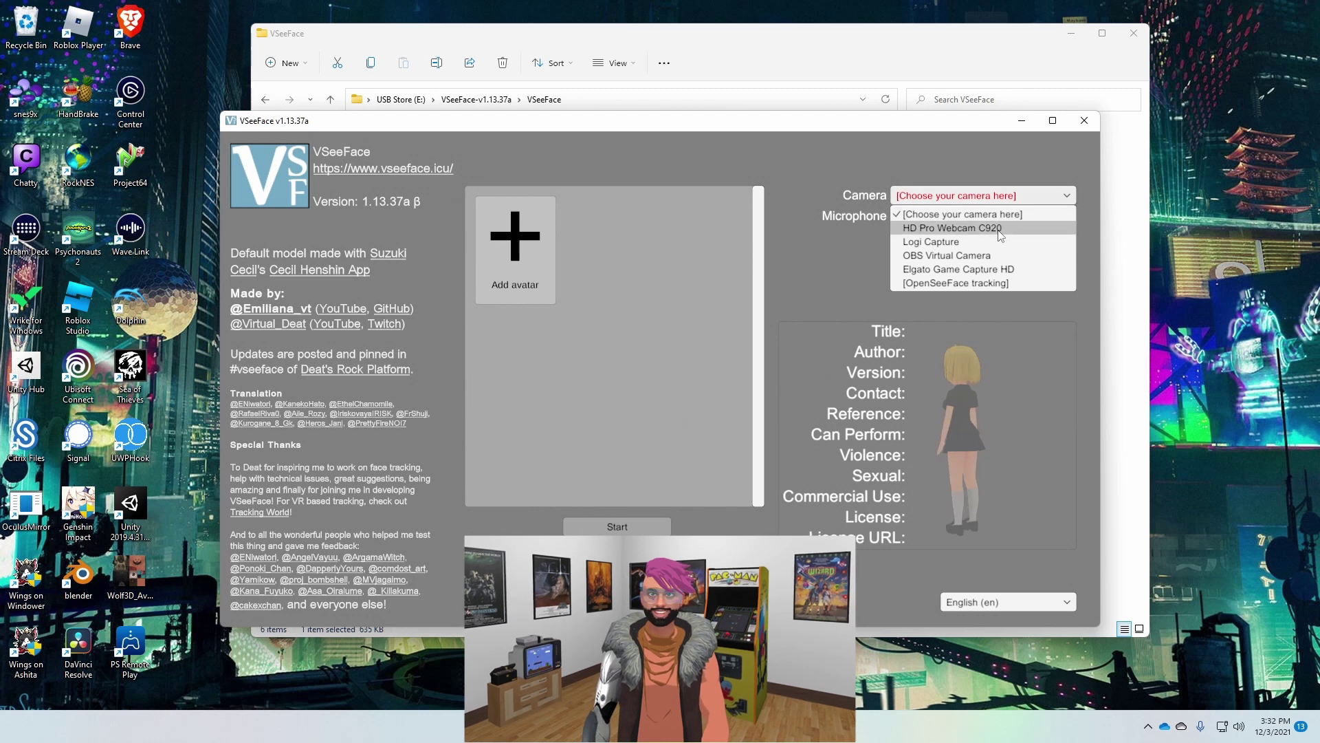
click(998, 229)
click(966, 217)
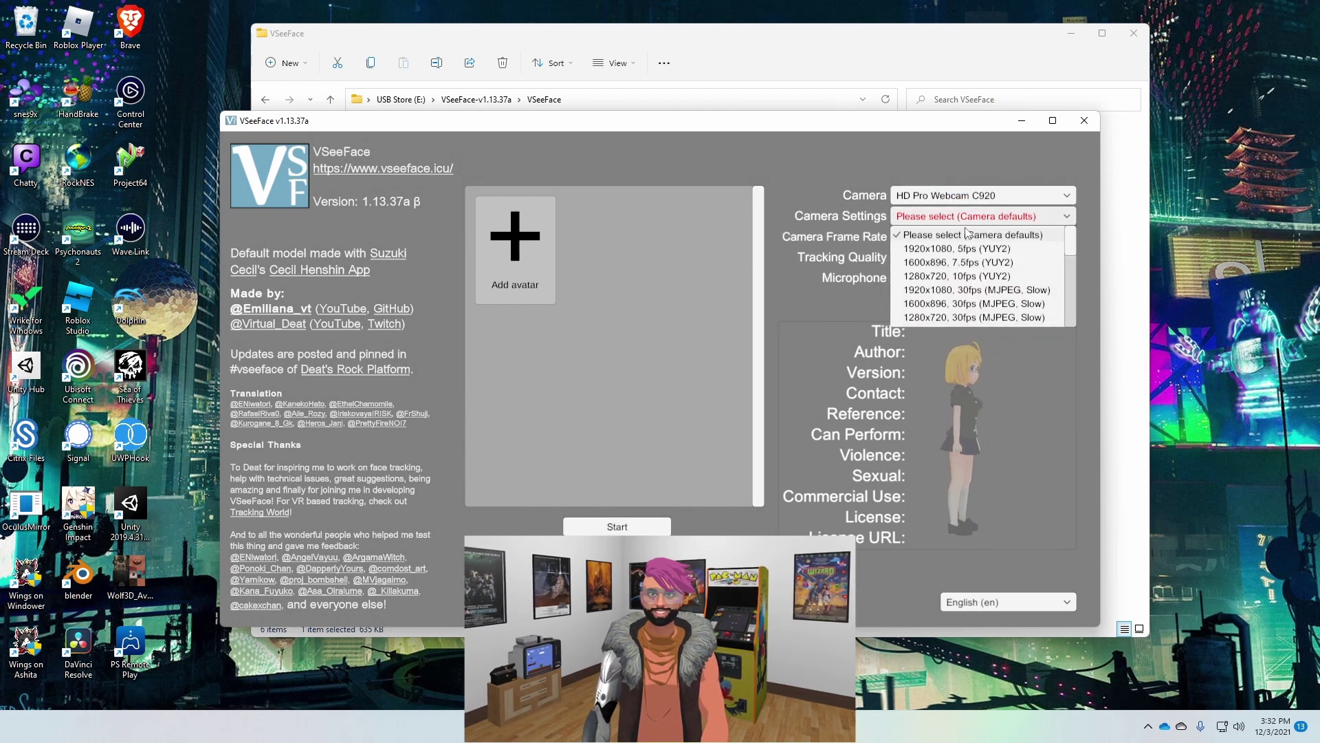
click(964, 289)
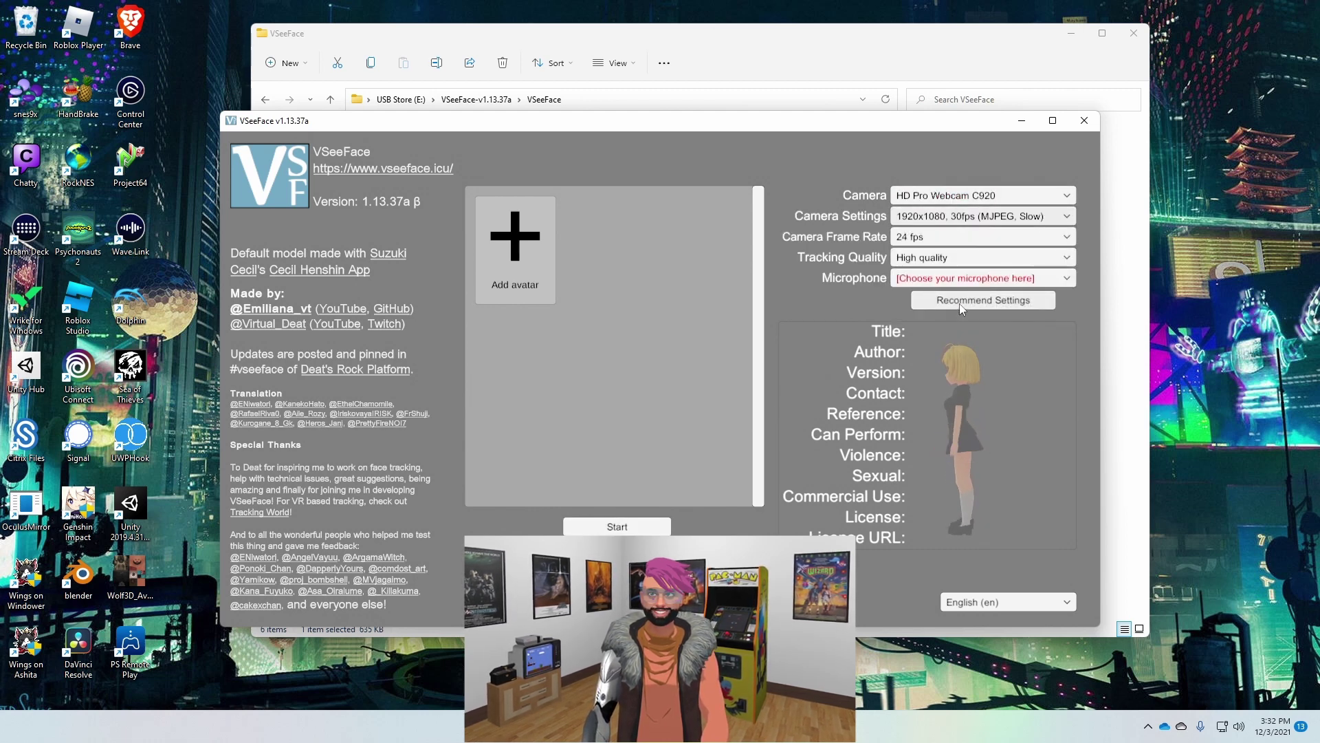
click(976, 278)
click(960, 311)
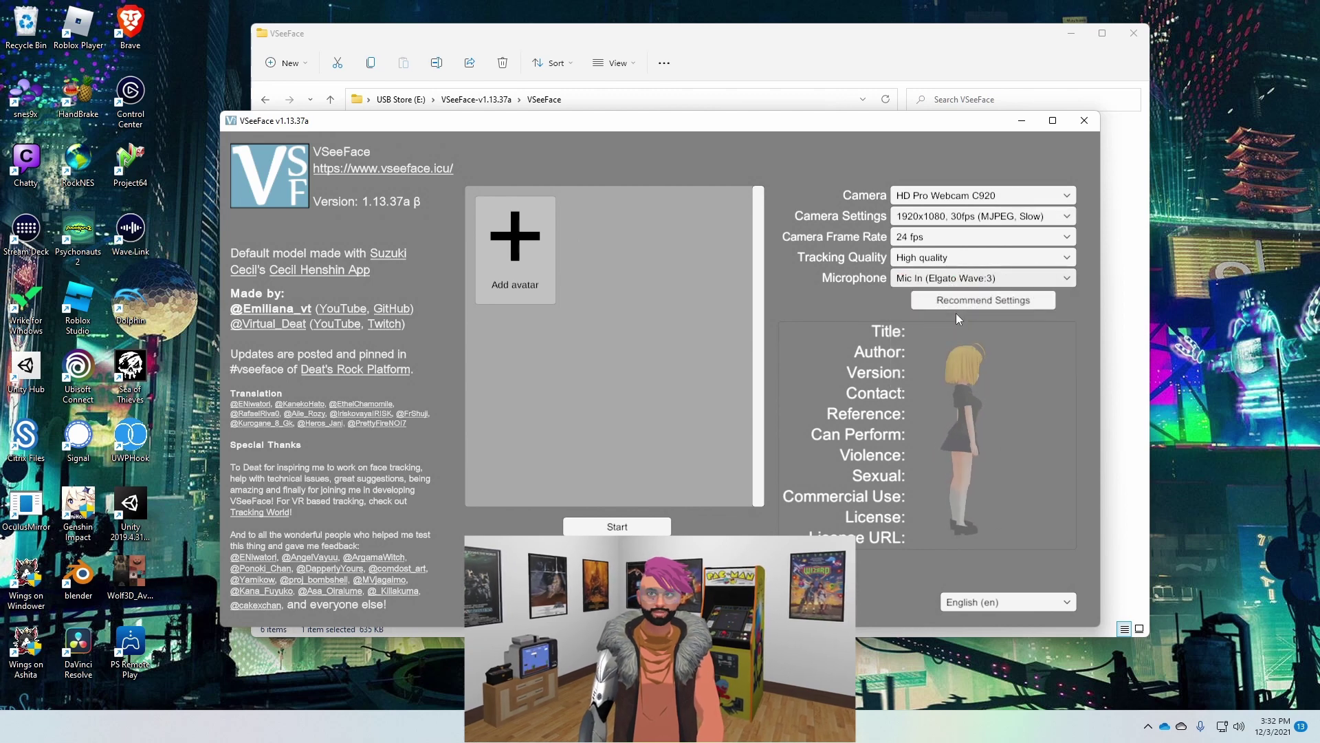
Step: Add avatar-ven.vrm from the Downloads folder as an avatar and start tracking with Vtuber Ven
click(519, 278)
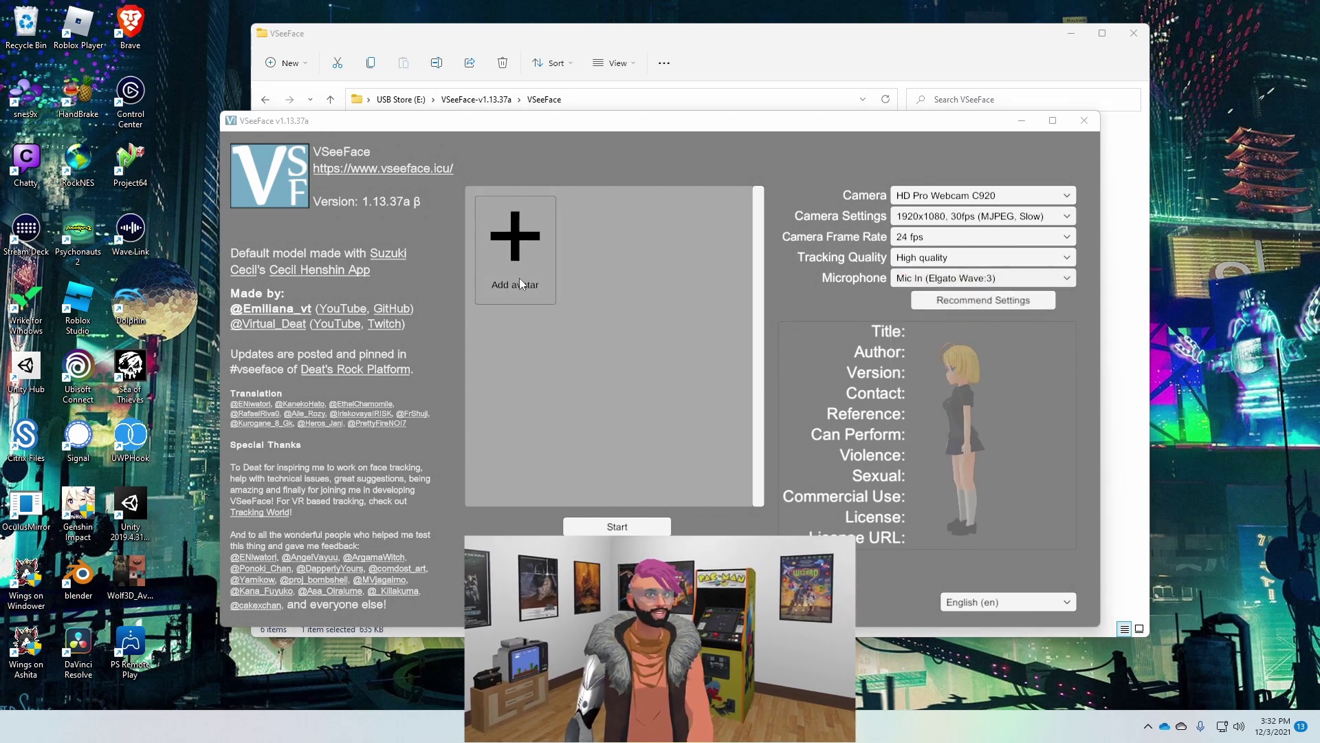
scroll(55, 172, up, 4)
click(66, 114)
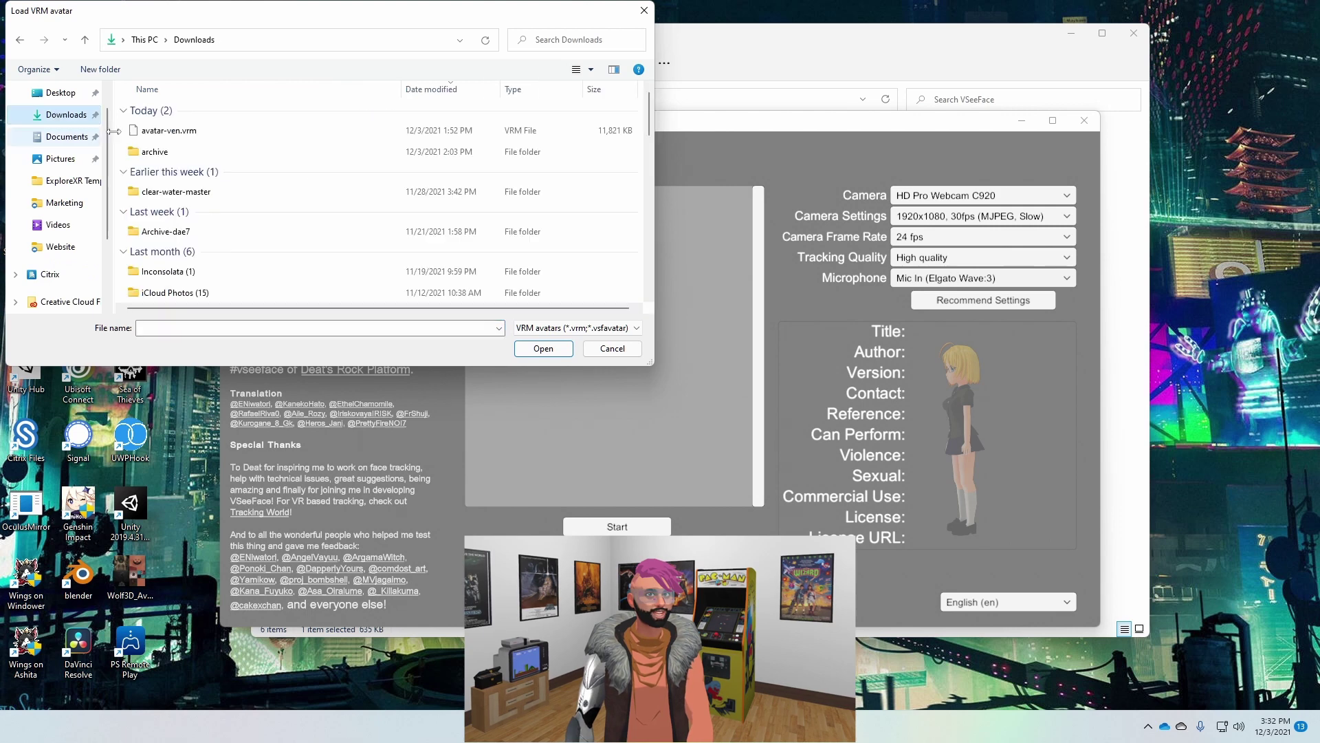
click(268, 135)
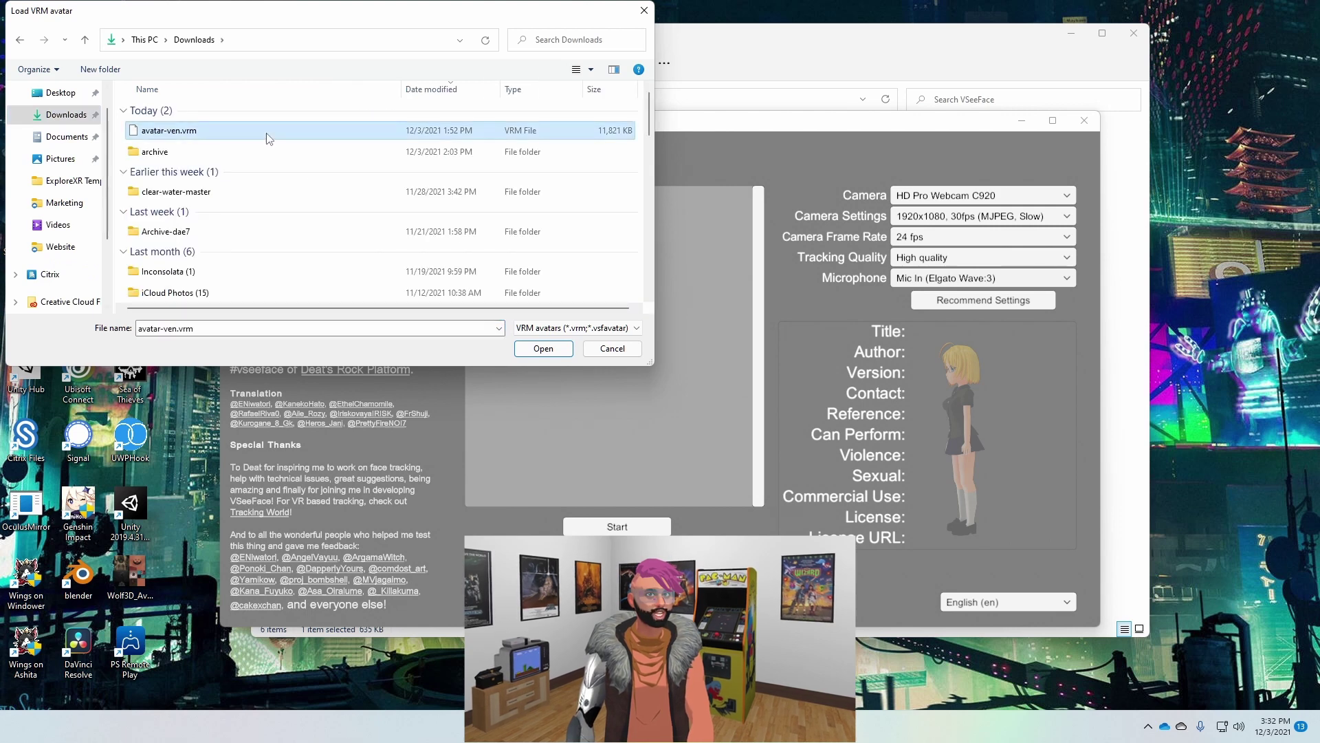
click(543, 349)
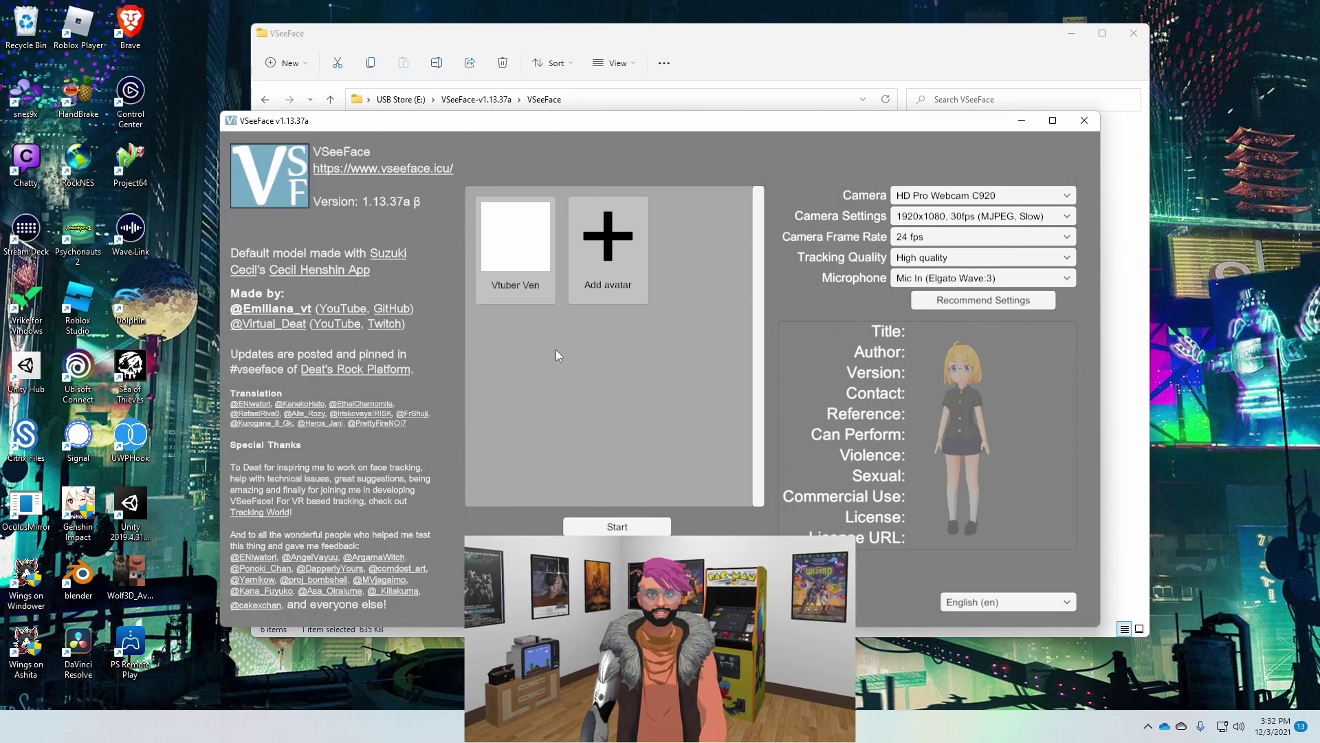
click(509, 269)
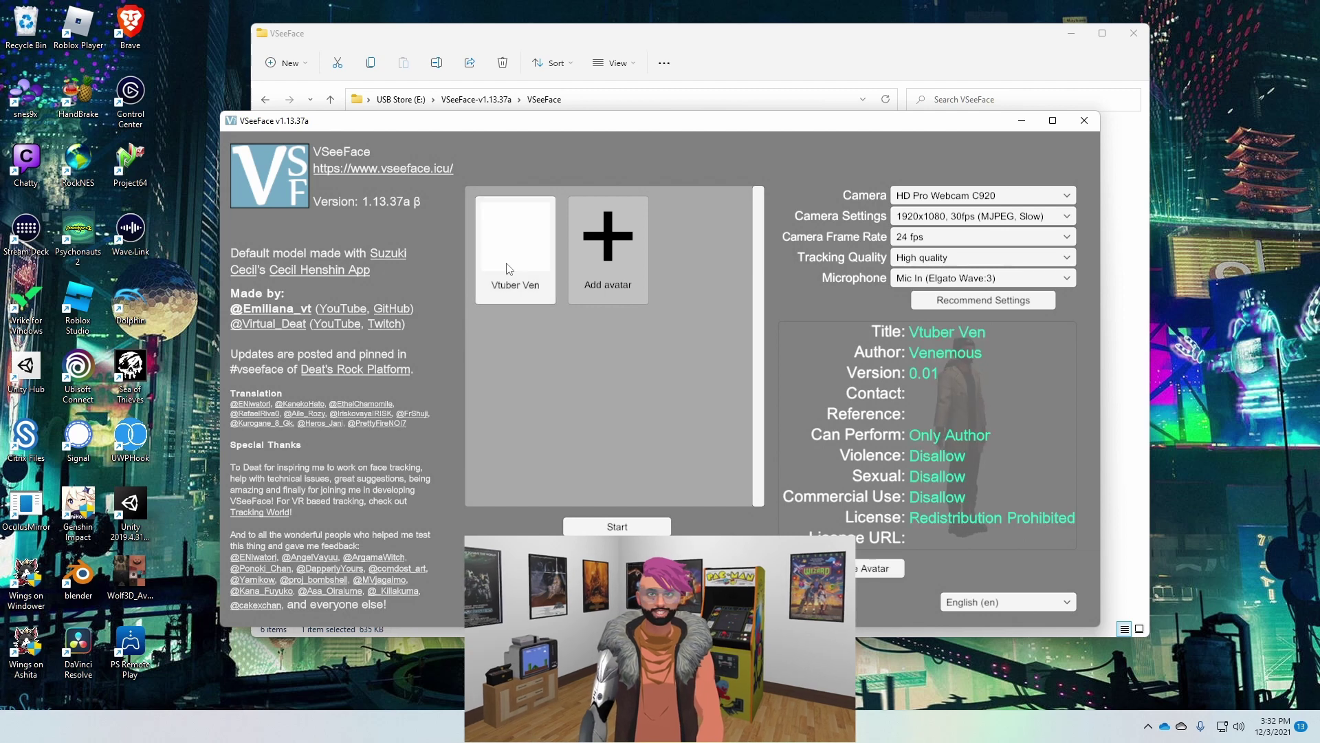
click(634, 527)
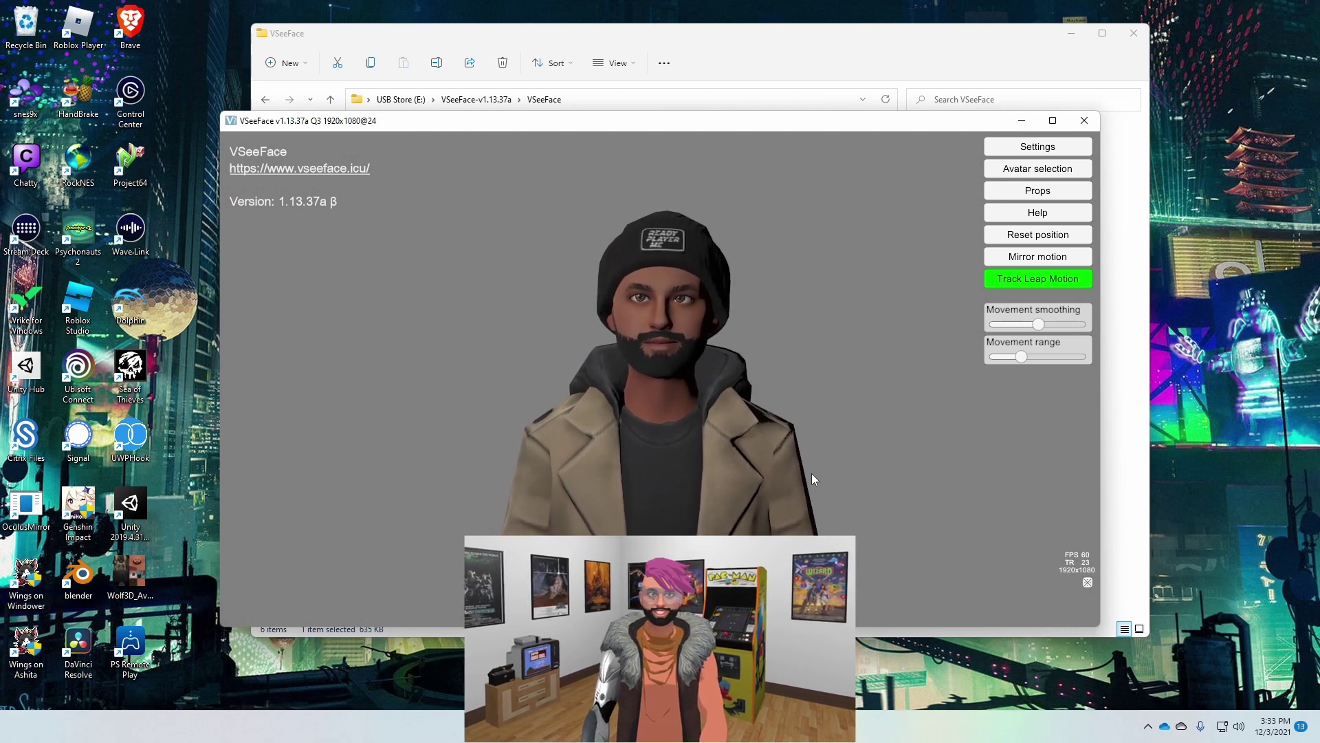
Step: Choose Simple (fun, angry, surprised only) expression detection in the general settings
click(1038, 146)
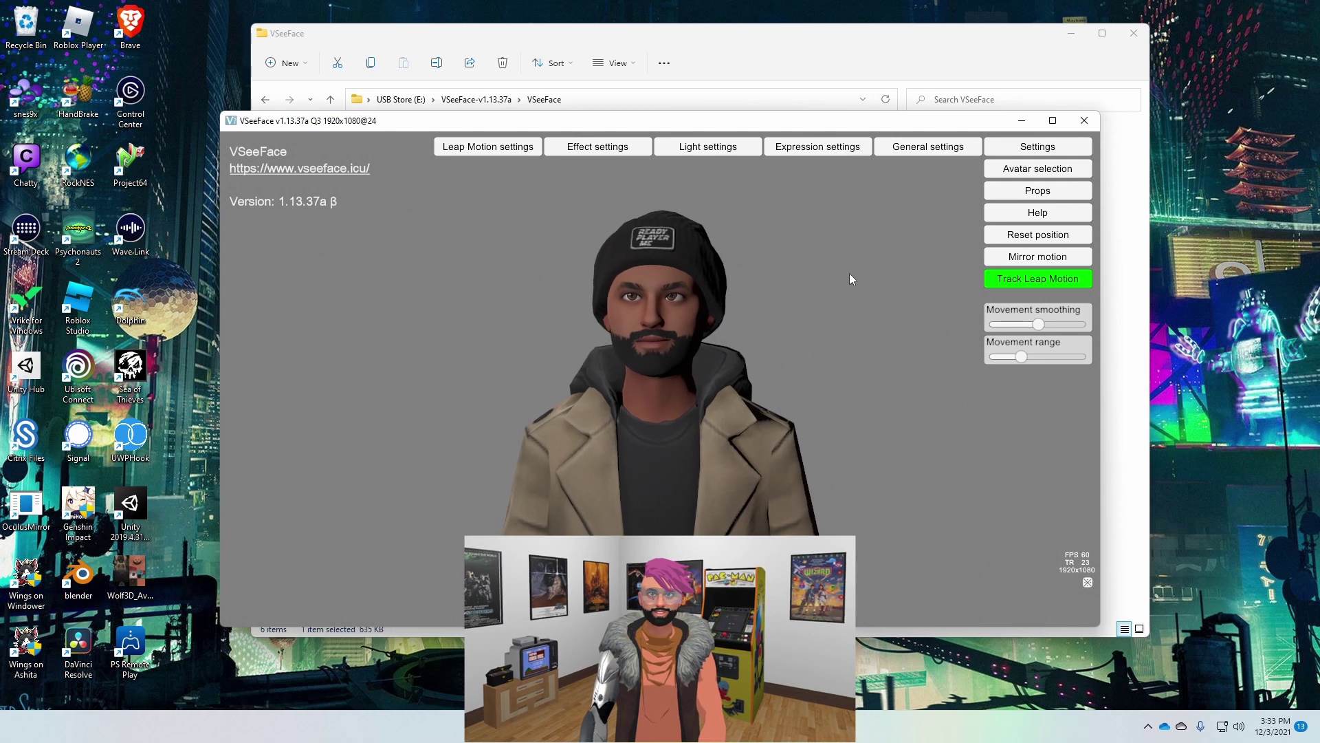
click(906, 145)
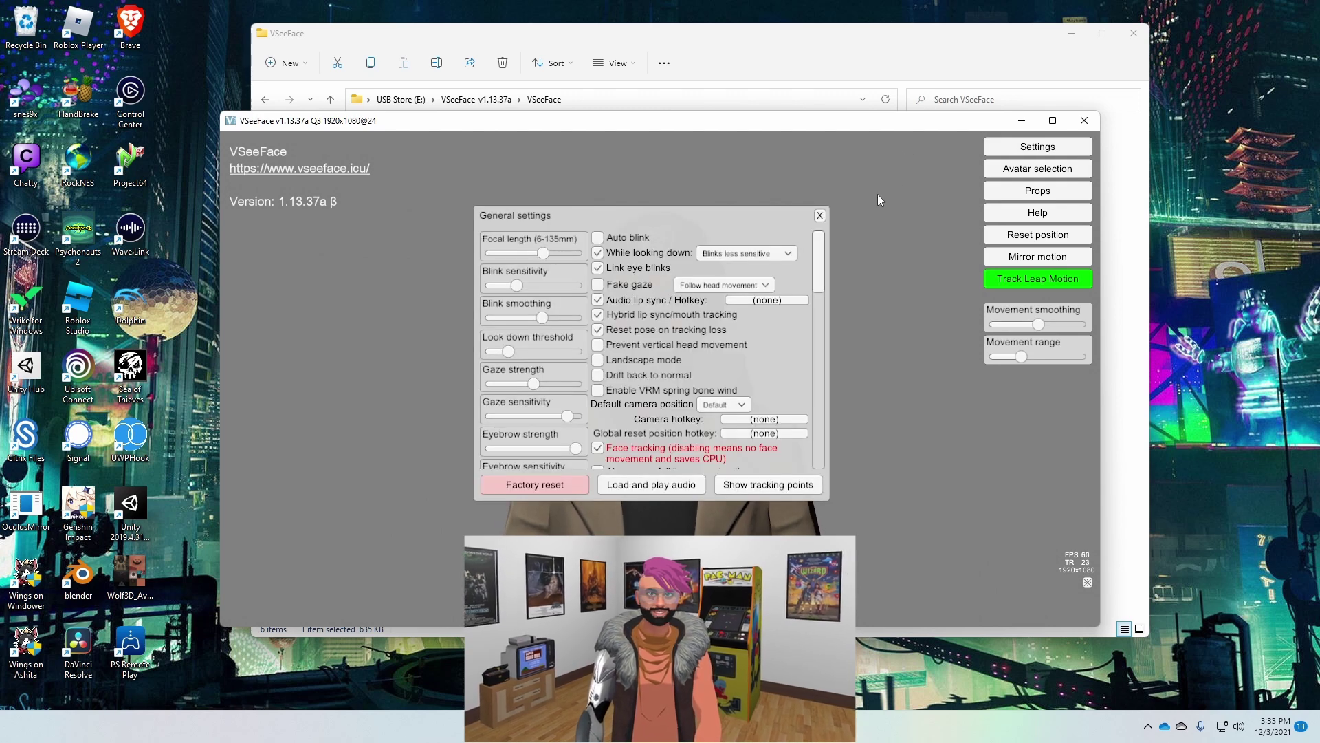
drag(821, 271, 815, 315)
click(598, 334)
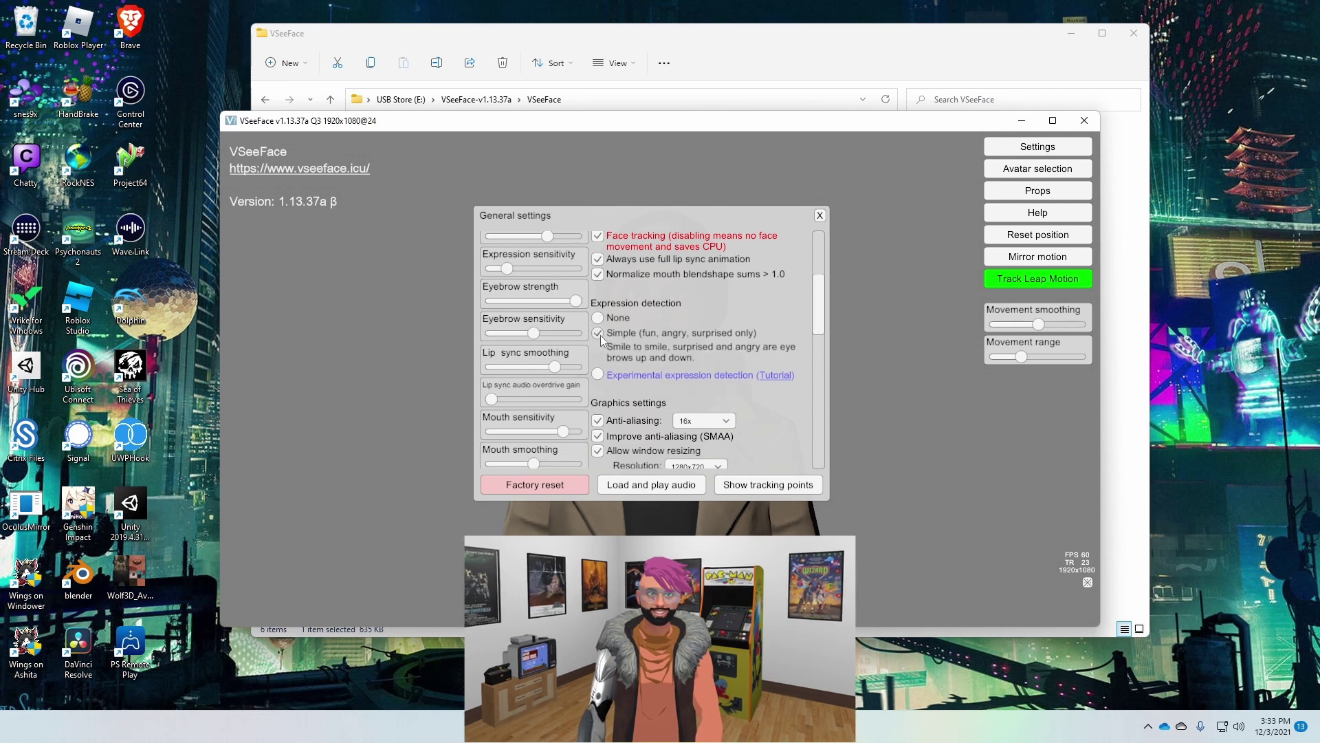
Step: Enable the virtual camera for this session and install the VSeeFace virtual camera driver
drag(819, 300, 803, 373)
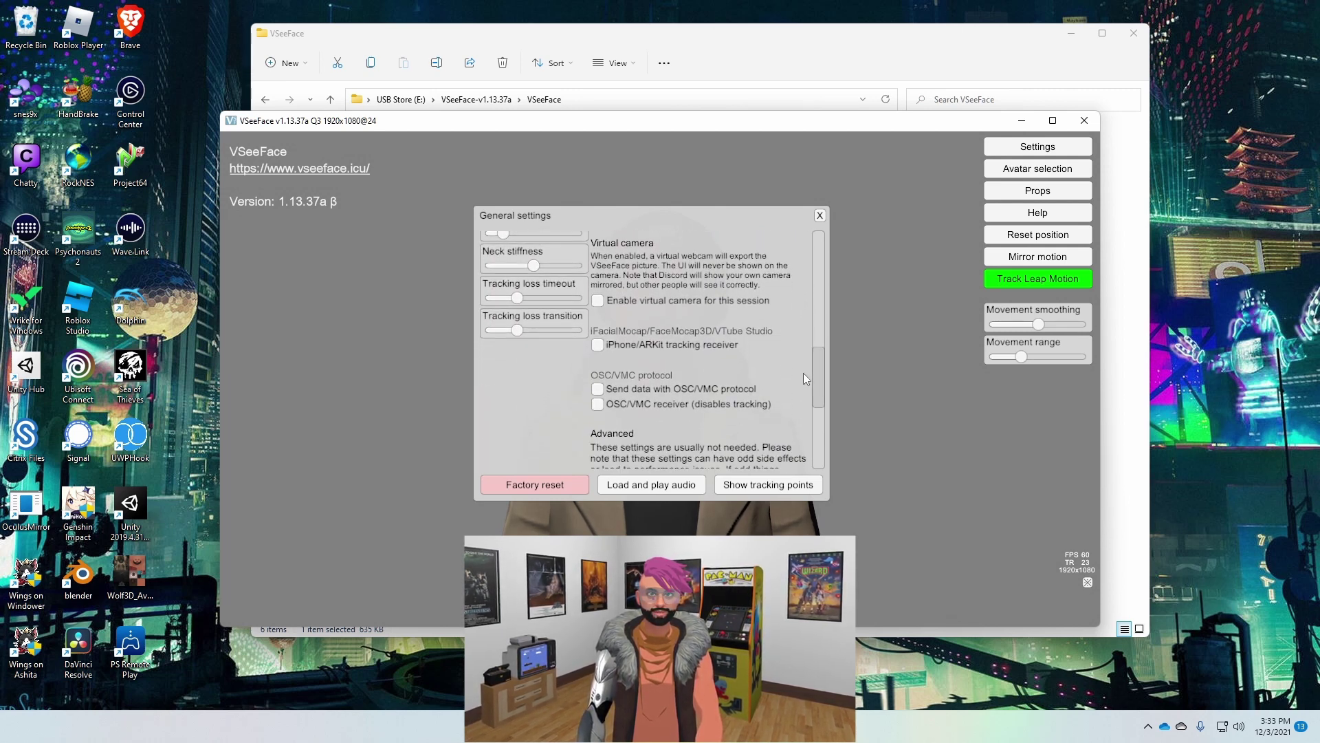
click(600, 304)
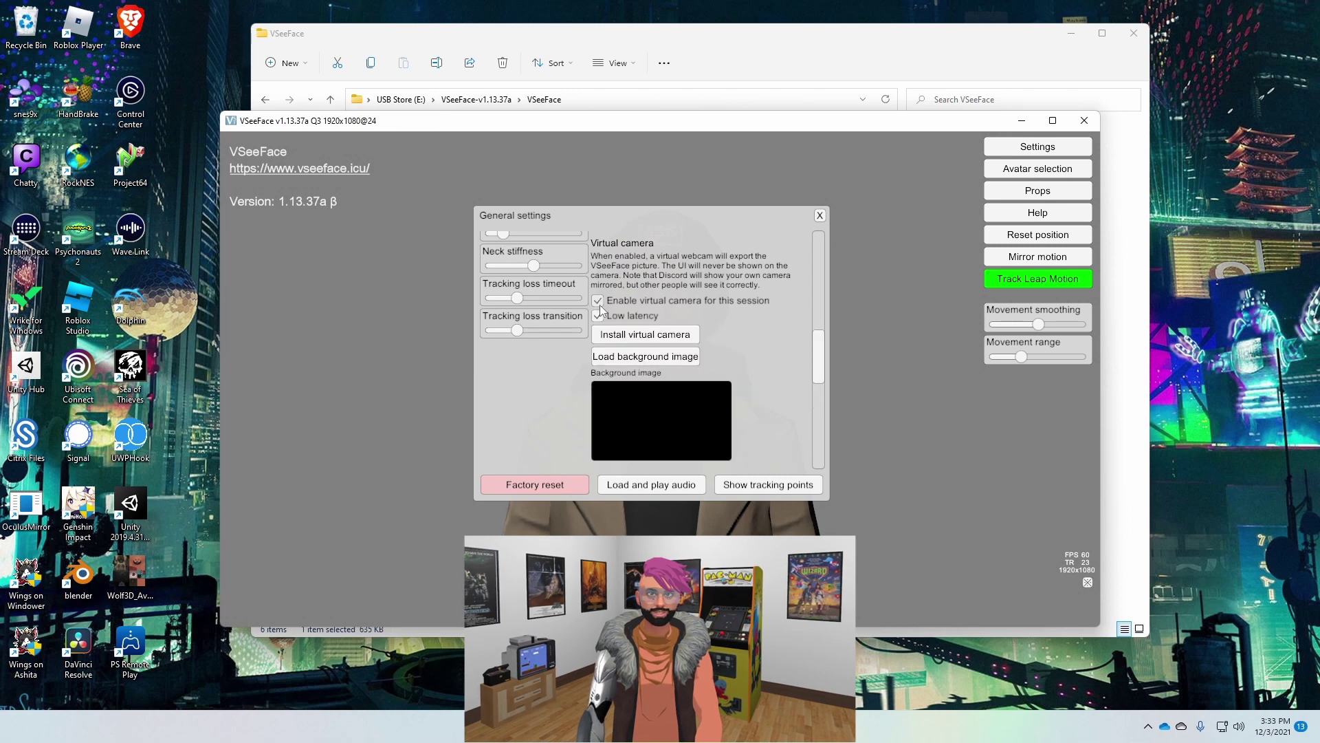
click(659, 334)
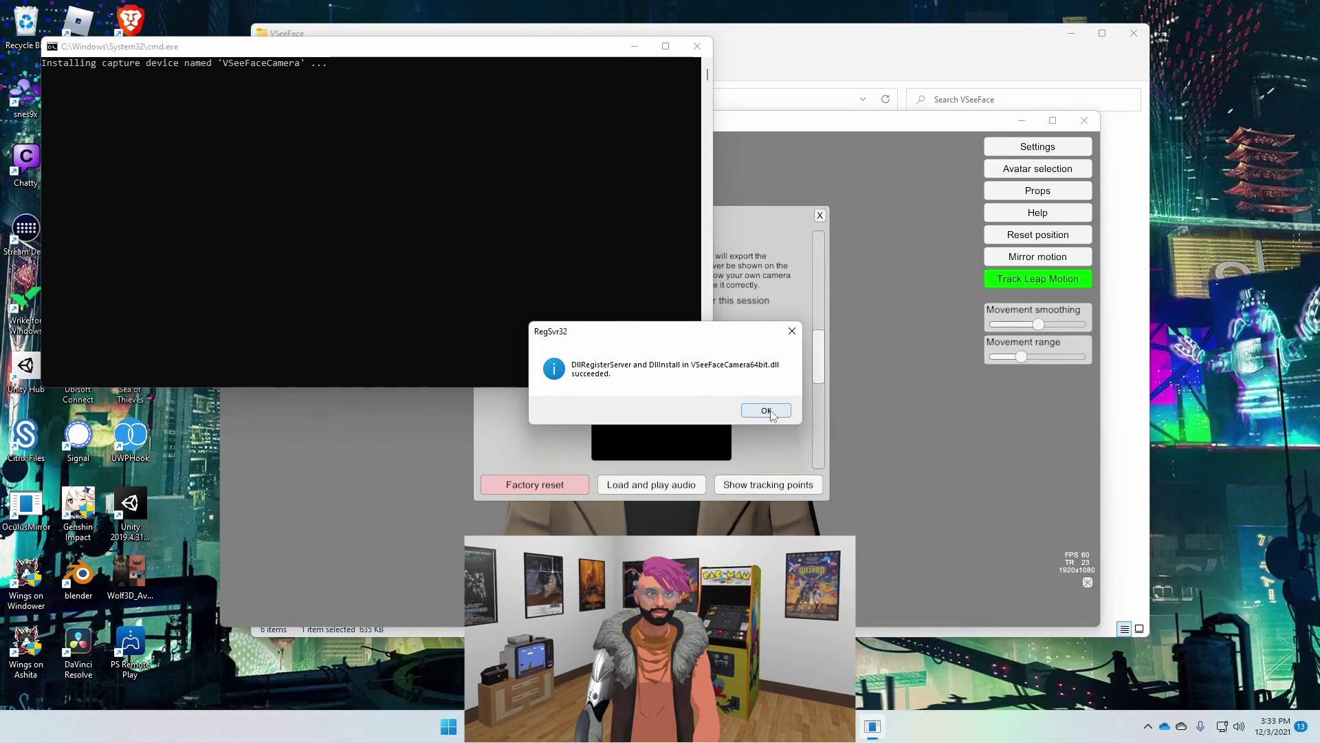
click(766, 410)
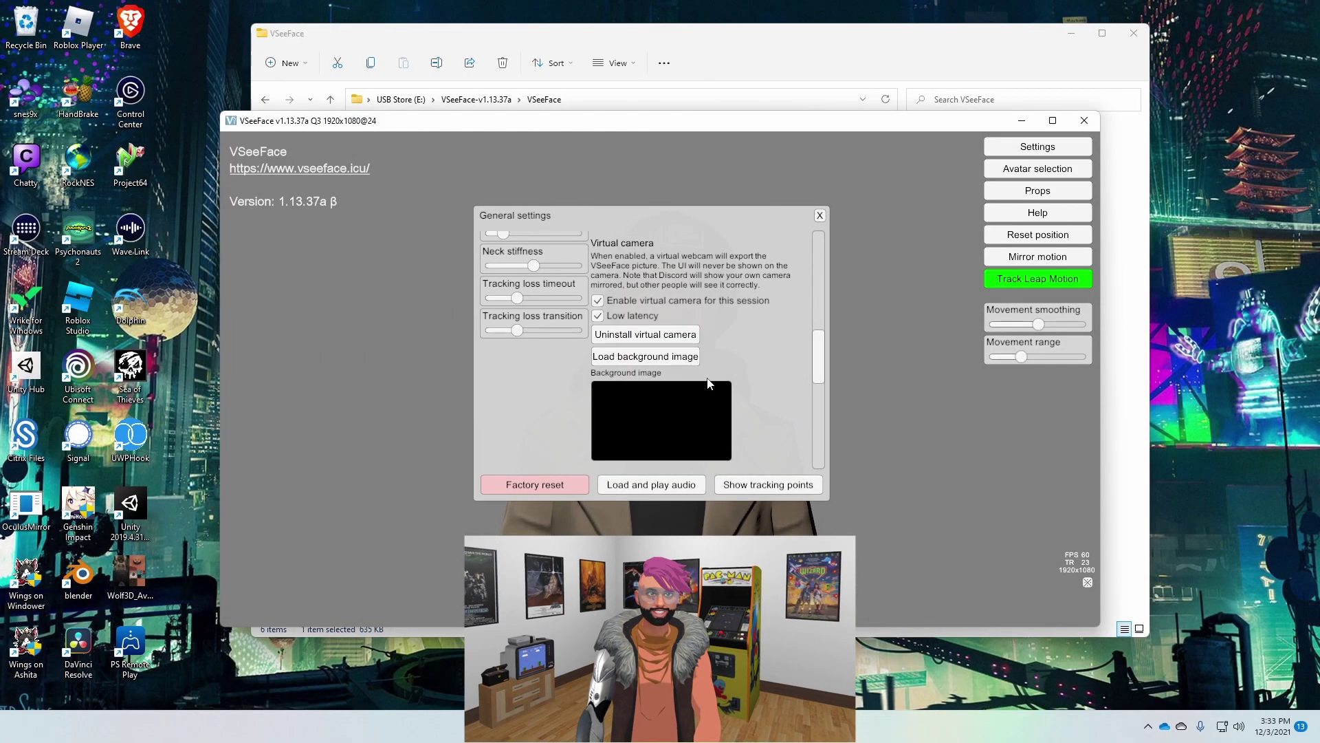
Step: Load greenscreen.png from the Downloads folder as the virtual camera's background image and close the general settings
click(674, 357)
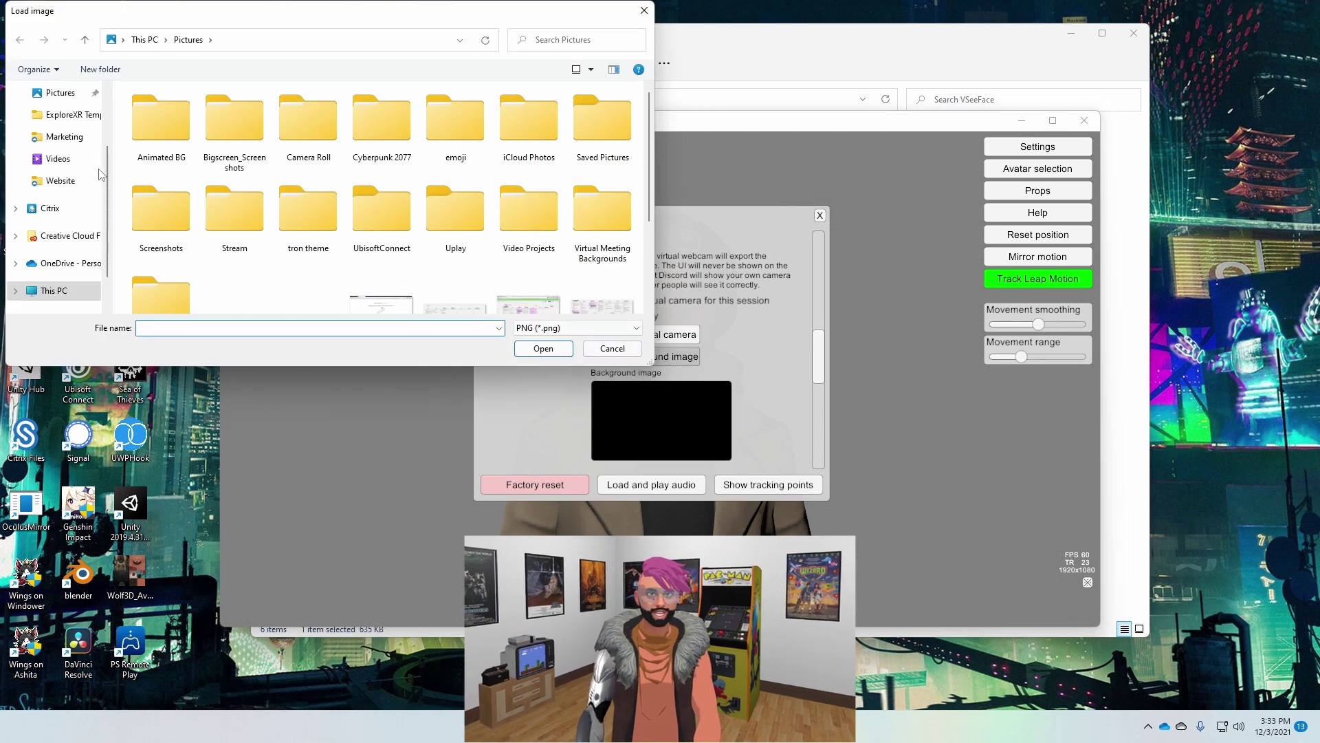
scroll(71, 158, up, 2)
click(66, 142)
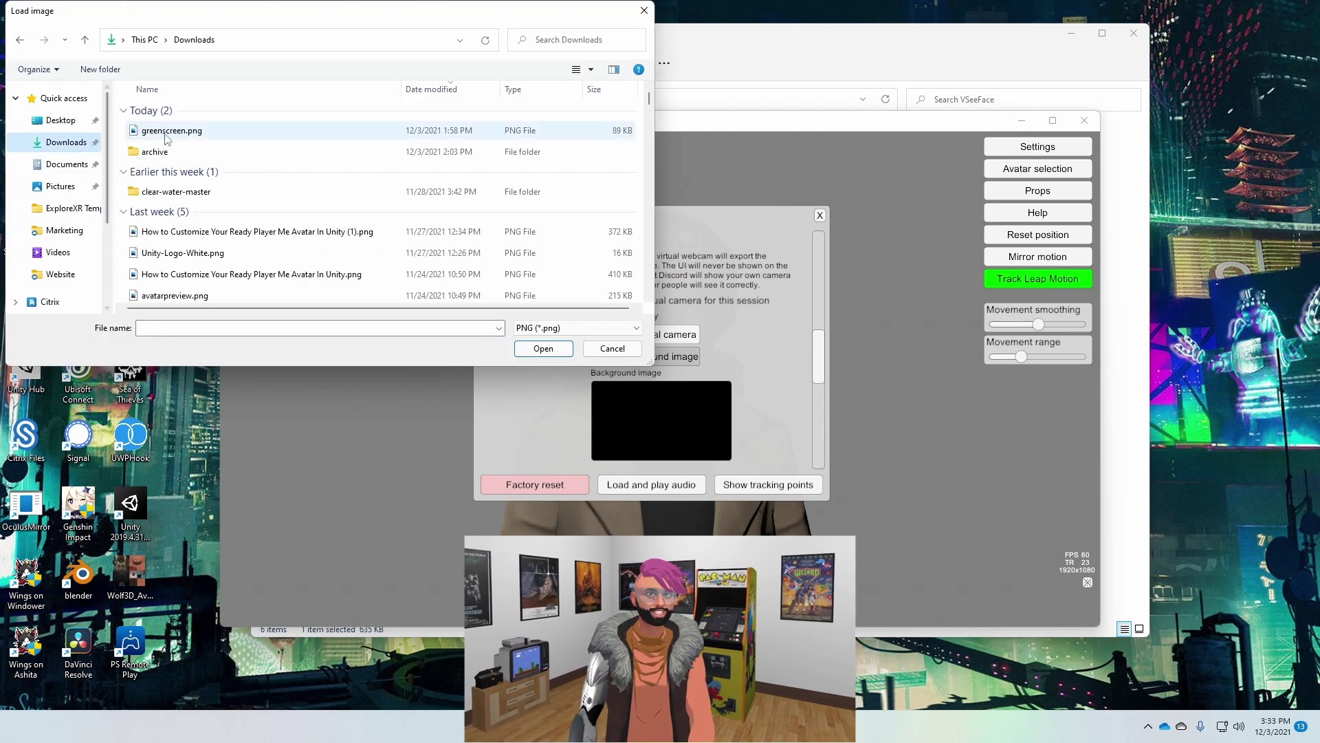
click(216, 134)
click(543, 348)
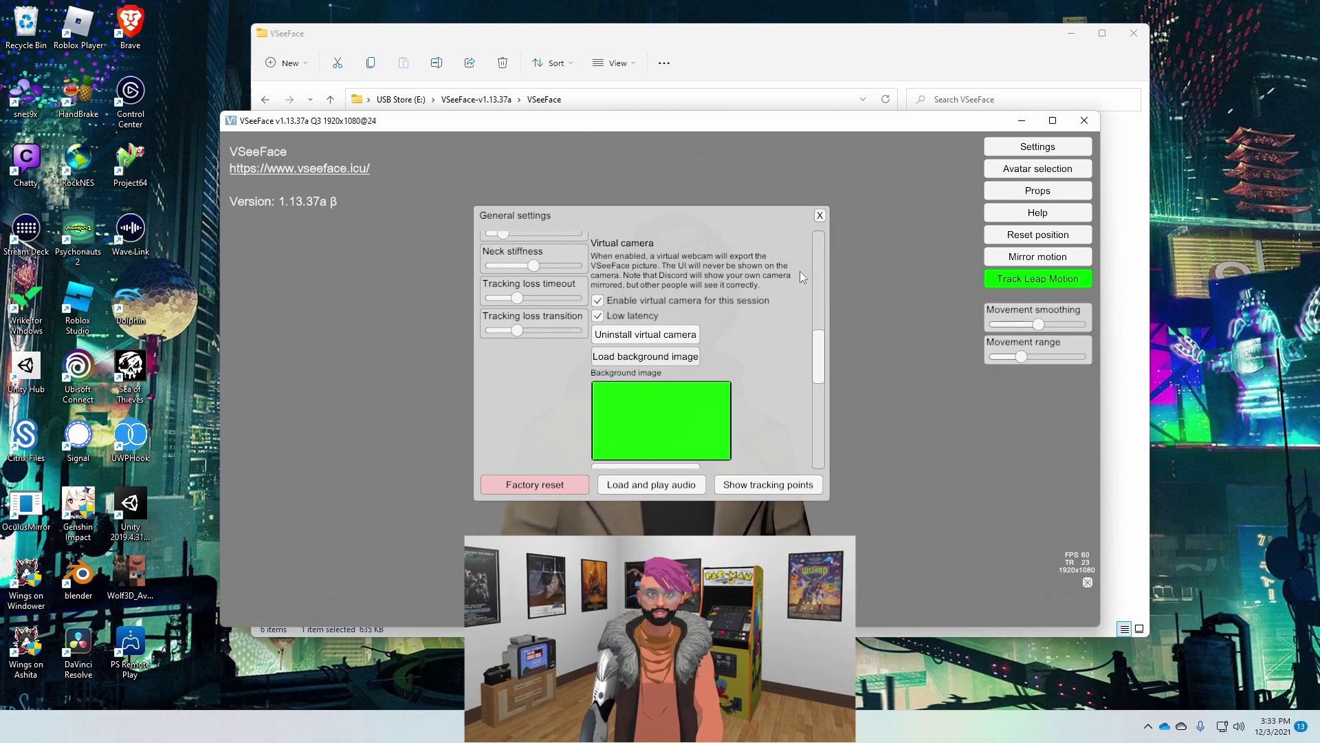
click(819, 214)
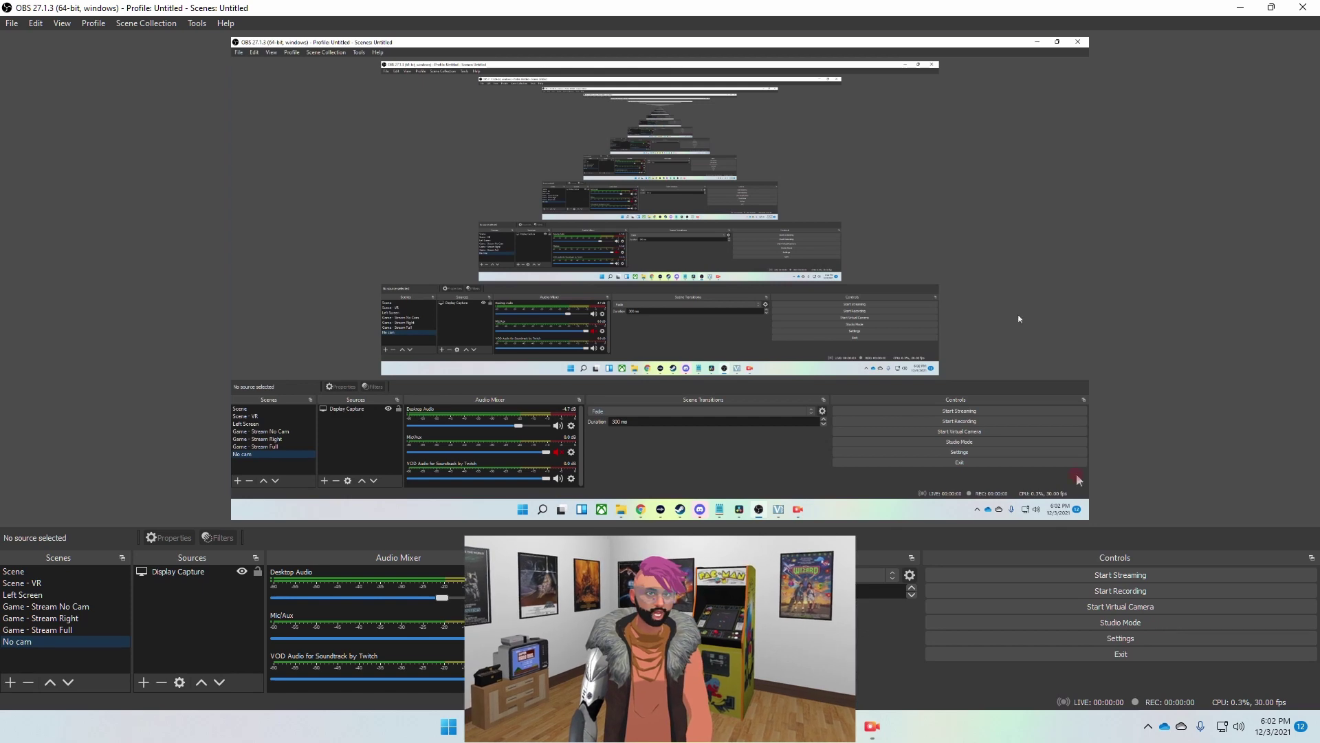
Step: Switch to OBS and add a new scene named Vtuber
click(11, 682)
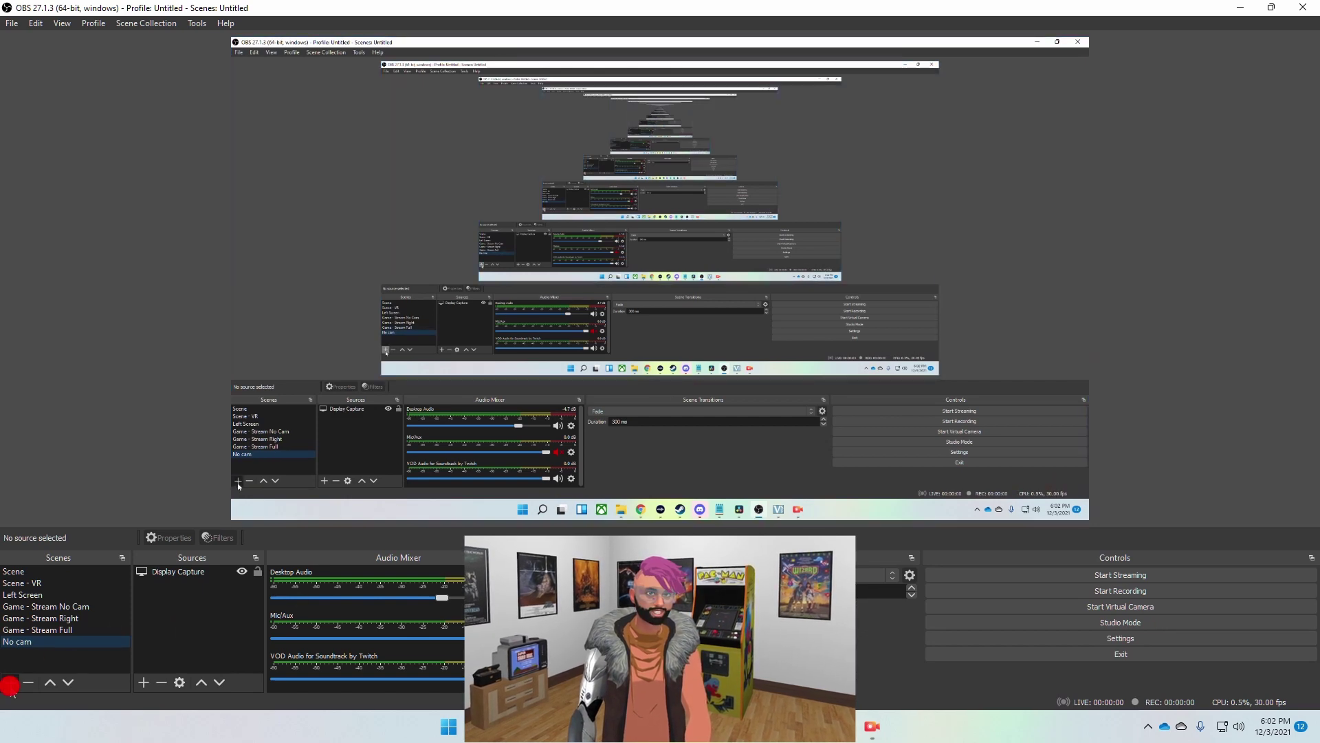
text(v)
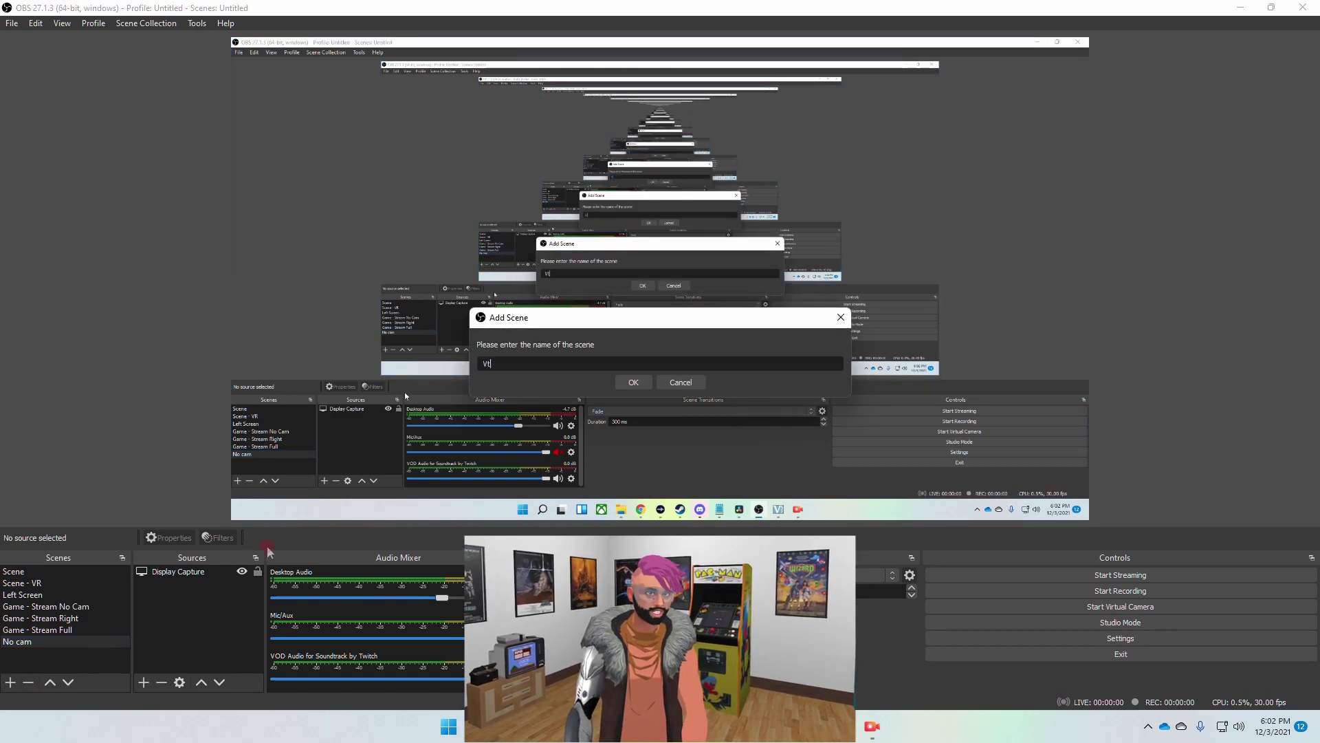
text(tuber)
key(Return)
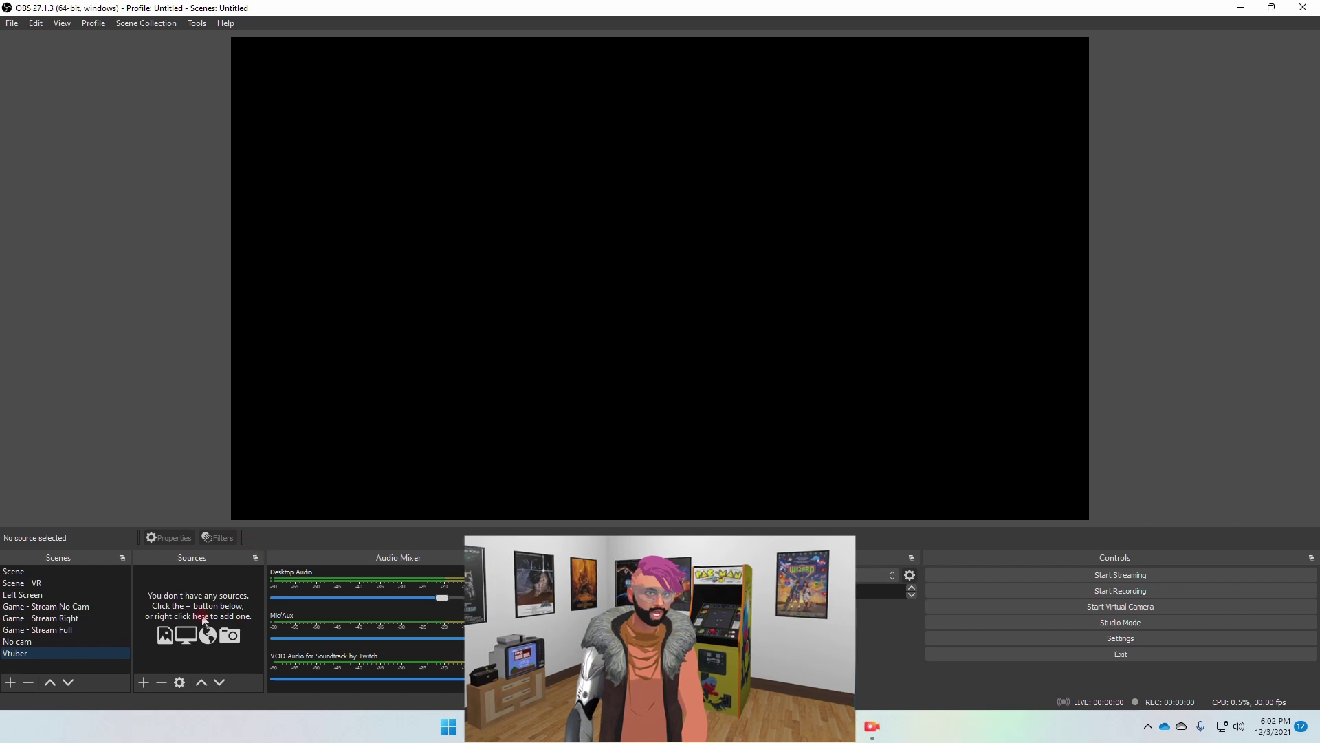
Step: Add the existing Display Capture 2 source to the Vtuber scene
click(144, 683)
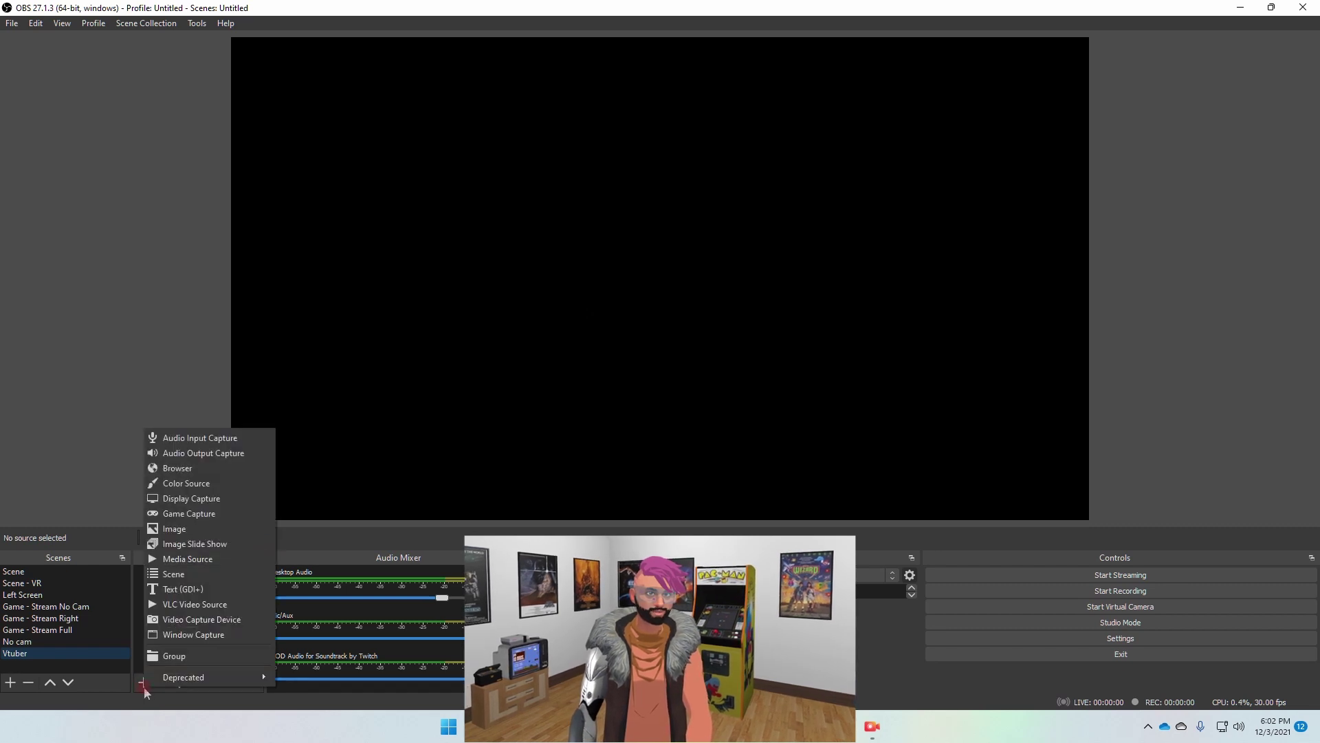
click(192, 498)
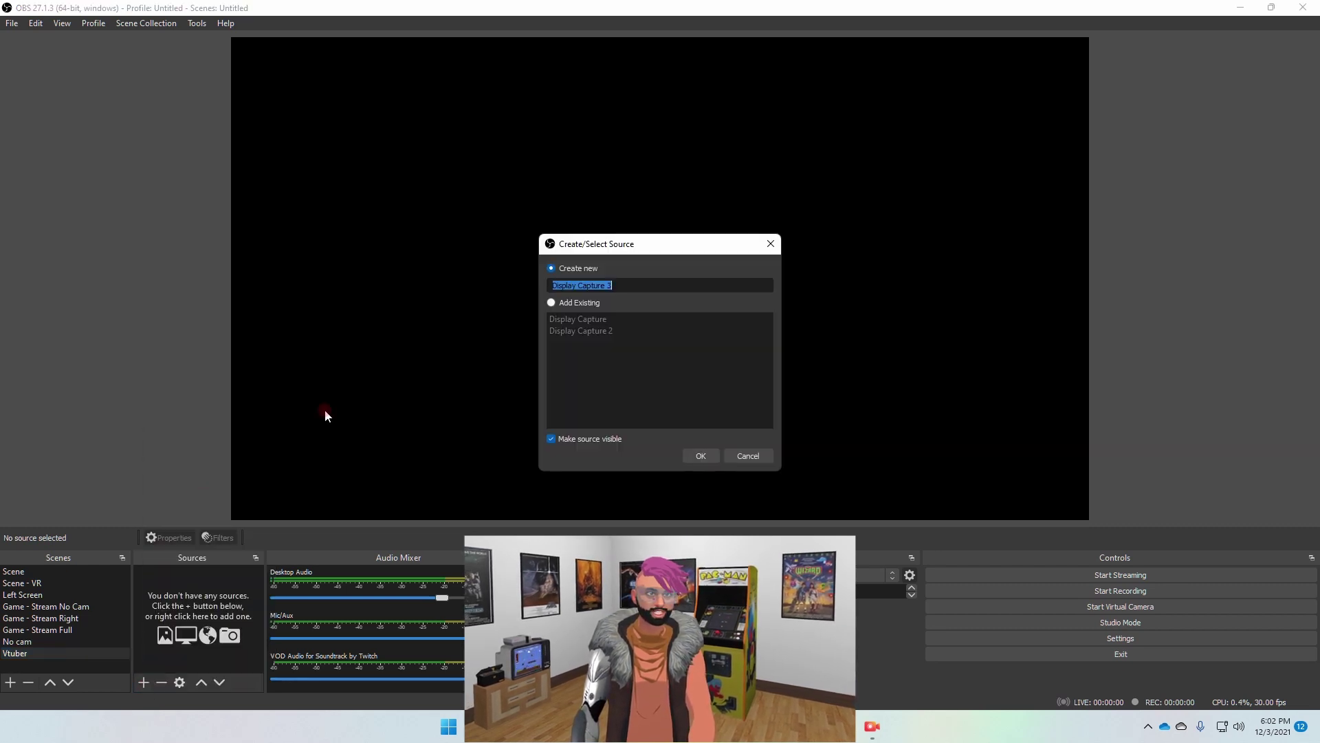
click(589, 304)
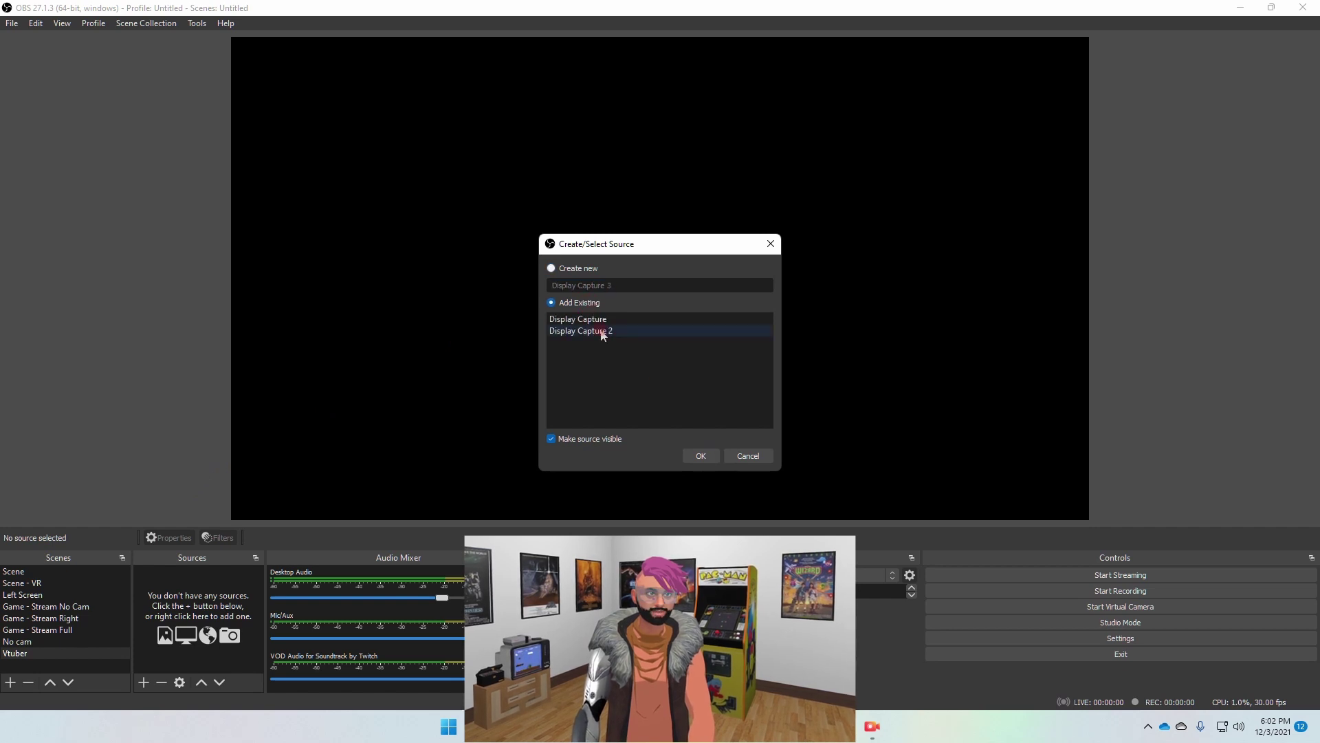
click(593, 331)
click(702, 456)
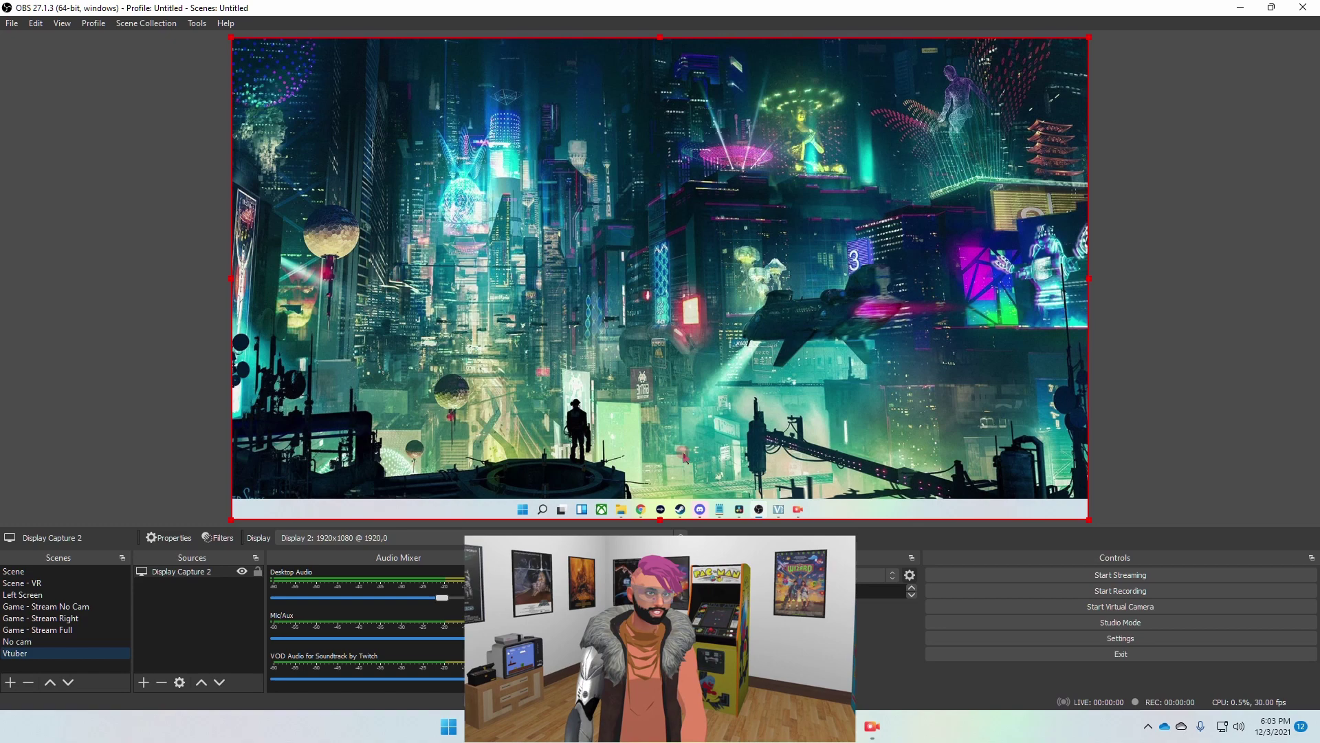
Step: Add a new video capture device source named Video Vtuber that uses VSeeFaceCamera as its device
click(143, 682)
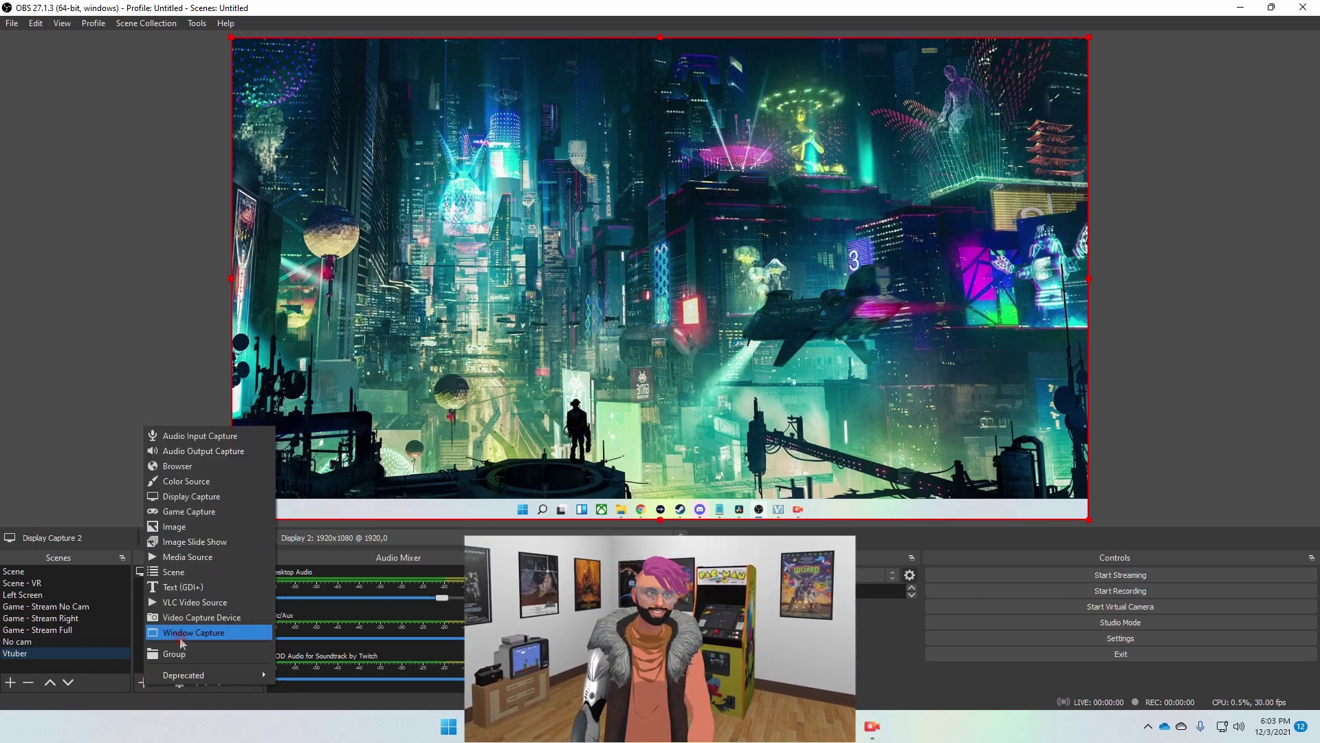
click(186, 618)
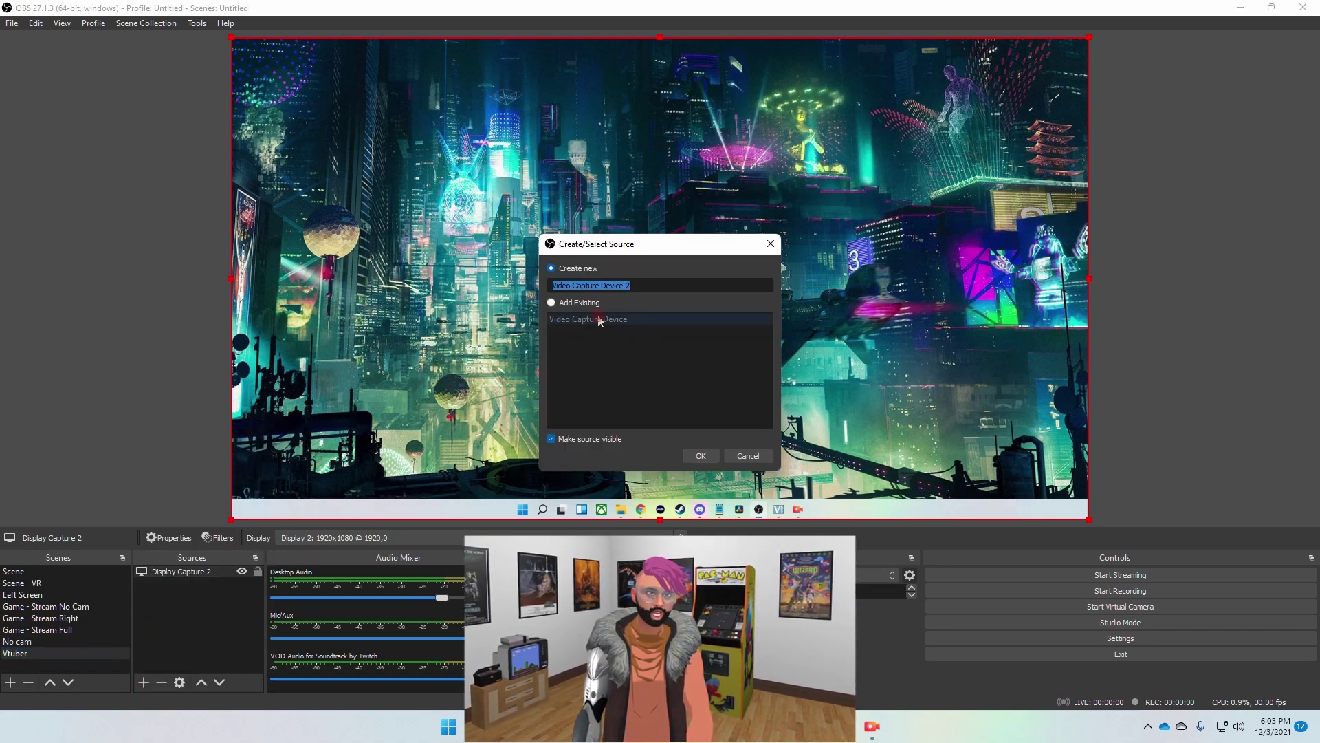
drag(624, 290, 575, 290)
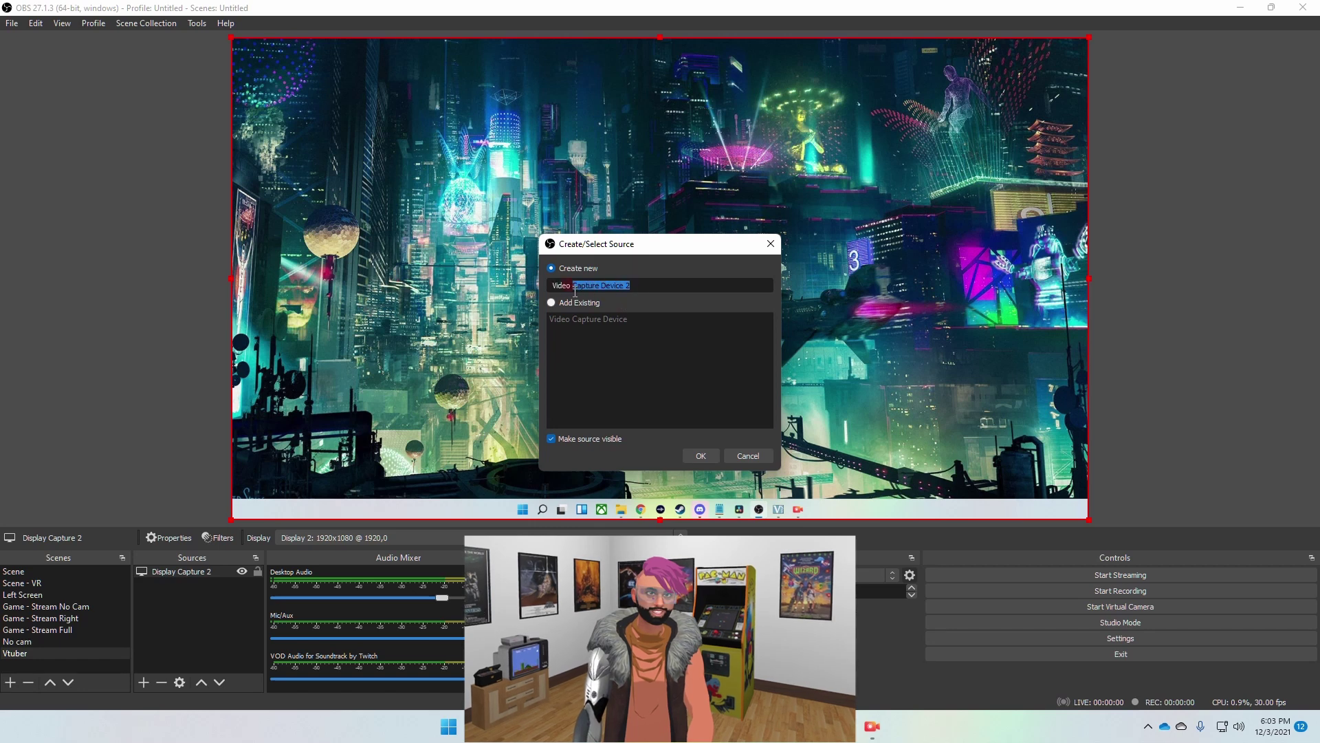
text(Video Vtuber)
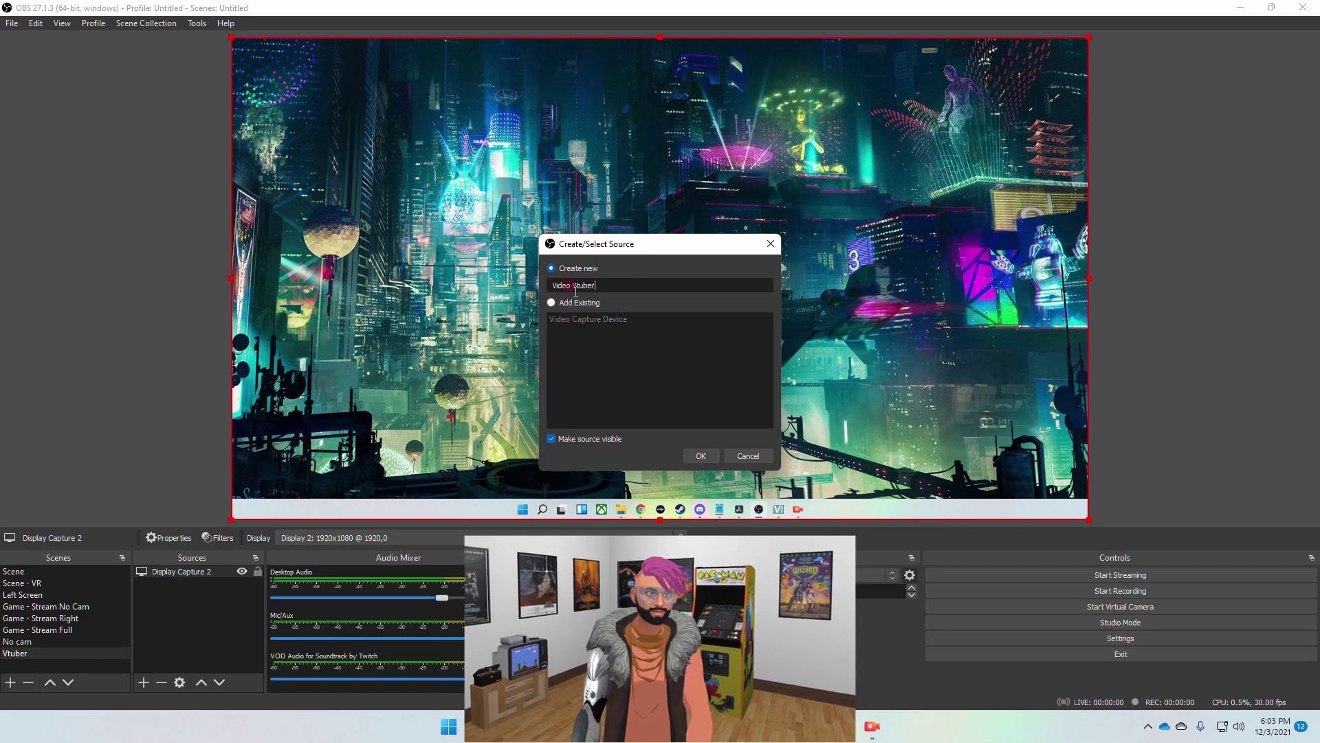
click(701, 456)
click(863, 334)
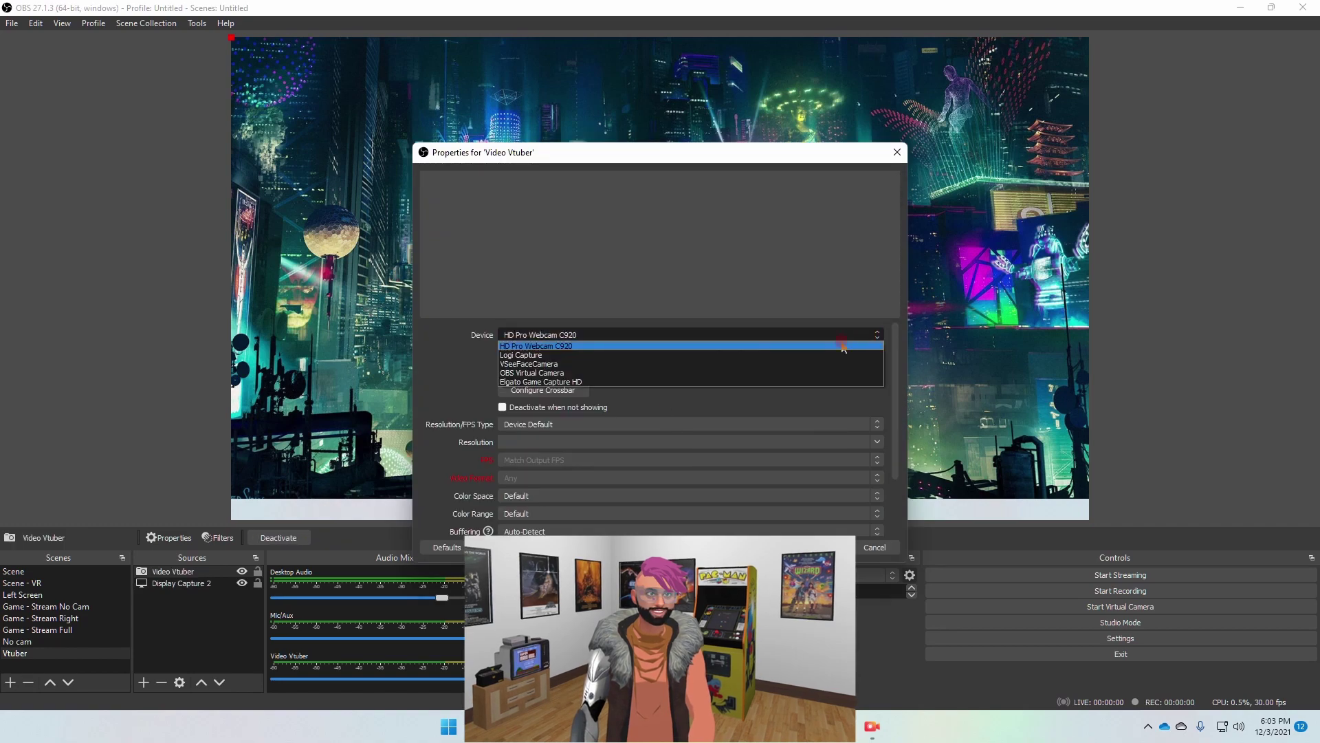
click(797, 365)
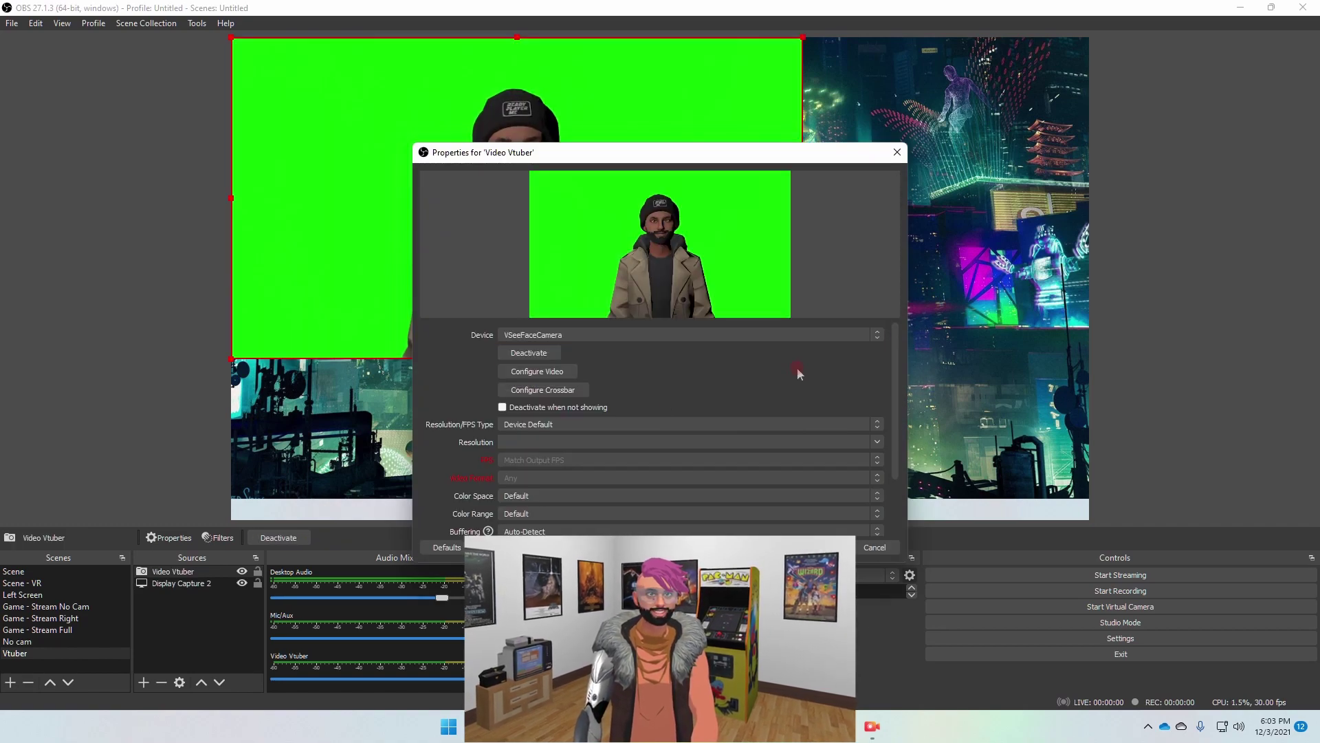
click(832, 547)
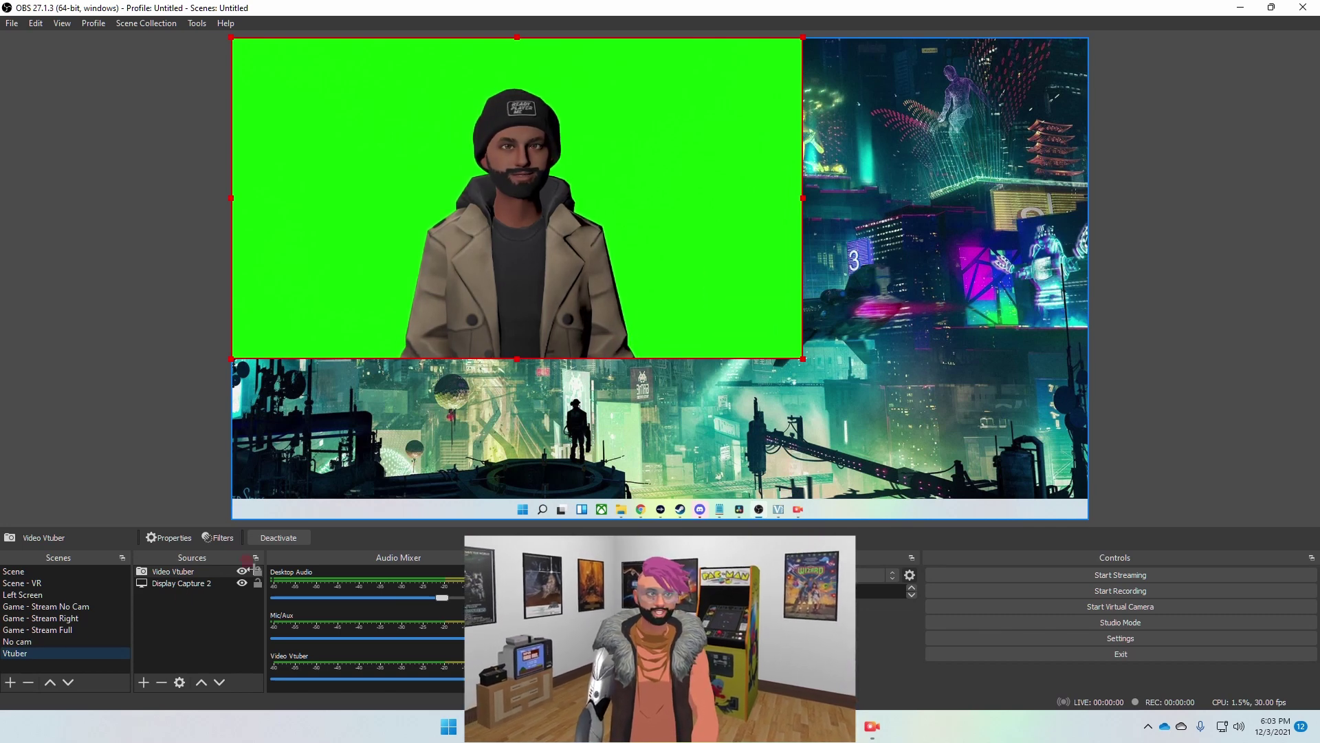
Step: Add a Chroma Key effect filter with its default name to the Video Vtuber source and close the filters window
click(150, 571)
right_click(150, 571)
click(175, 548)
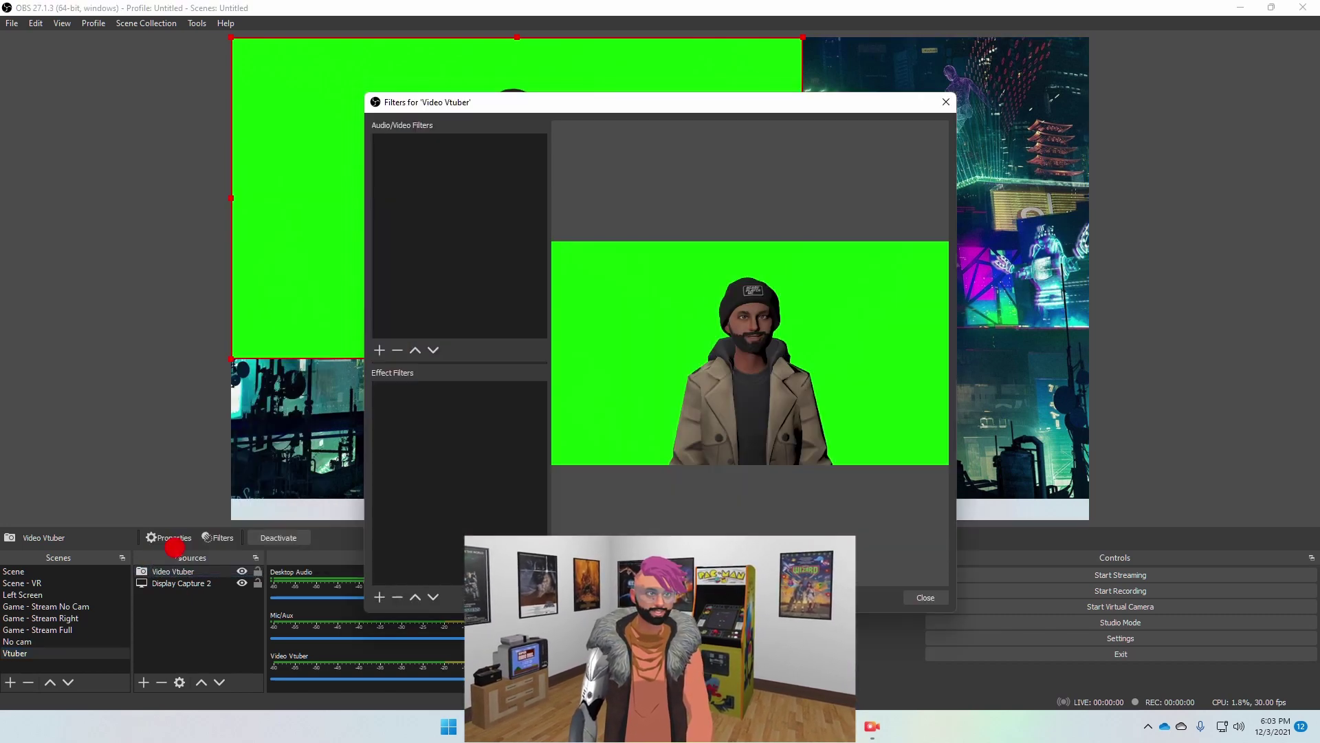
click(378, 599)
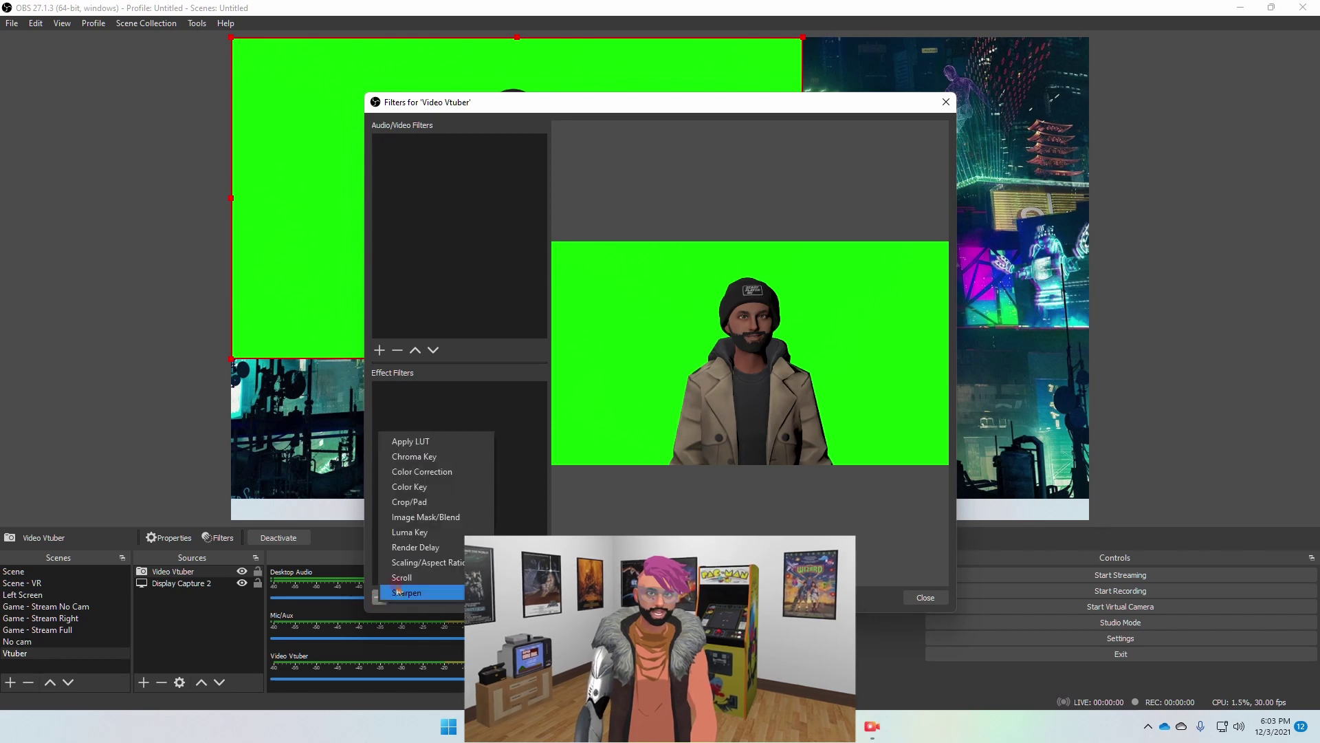
click(418, 456)
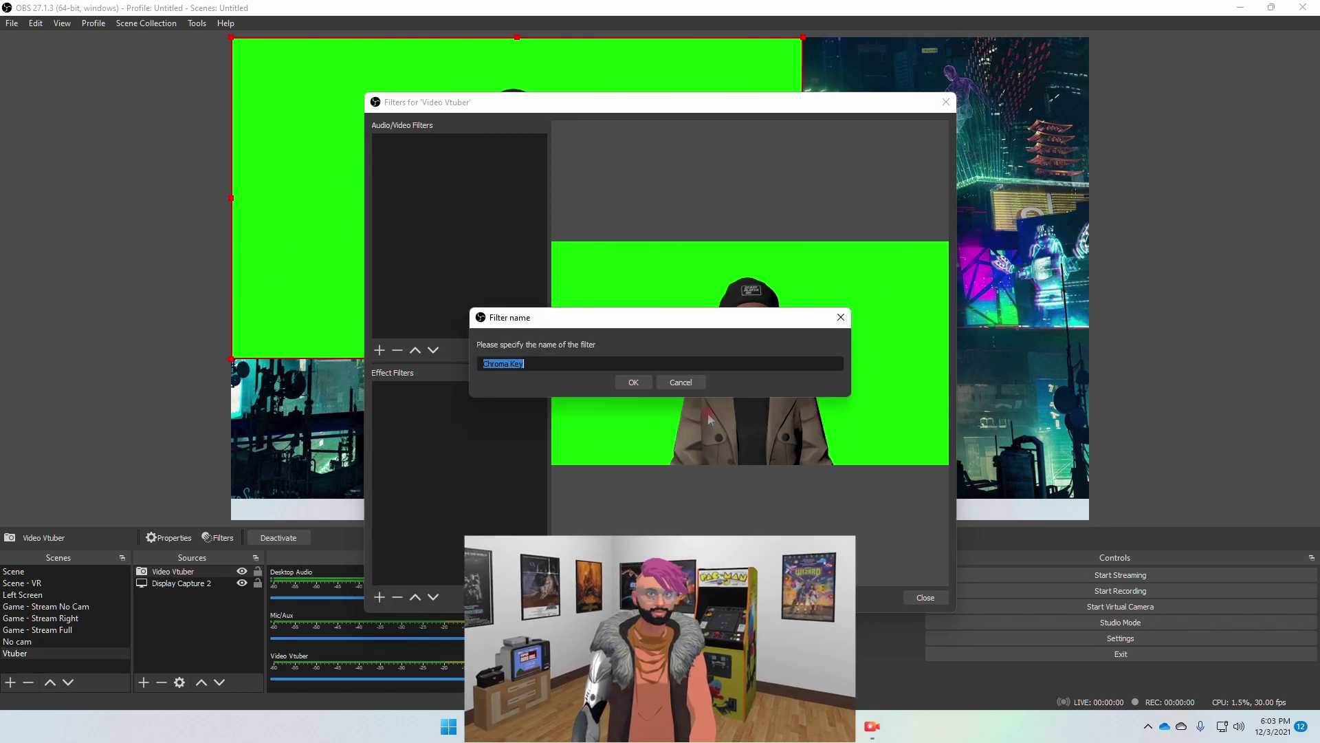
click(633, 382)
click(925, 597)
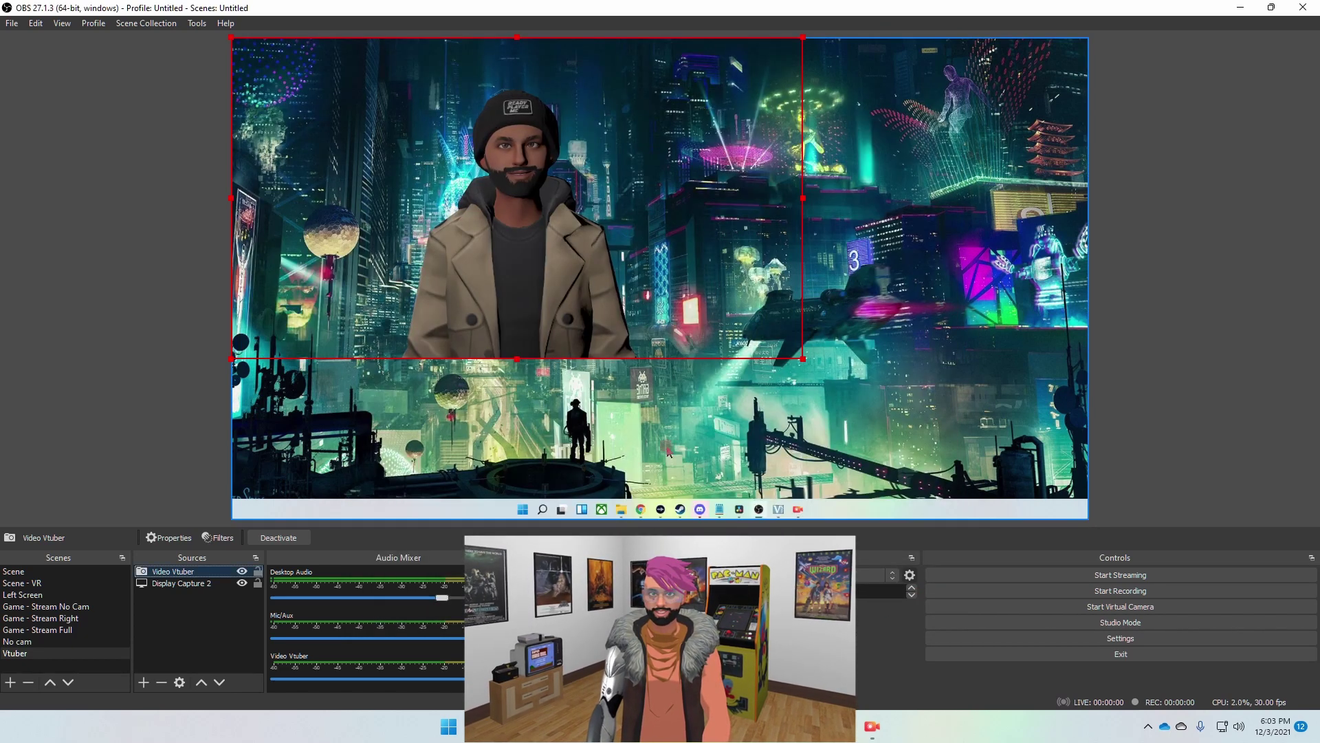
Step: Move the avatar video to the lower-right corner of the scene canvas and deselect it
drag(522, 303, 964, 469)
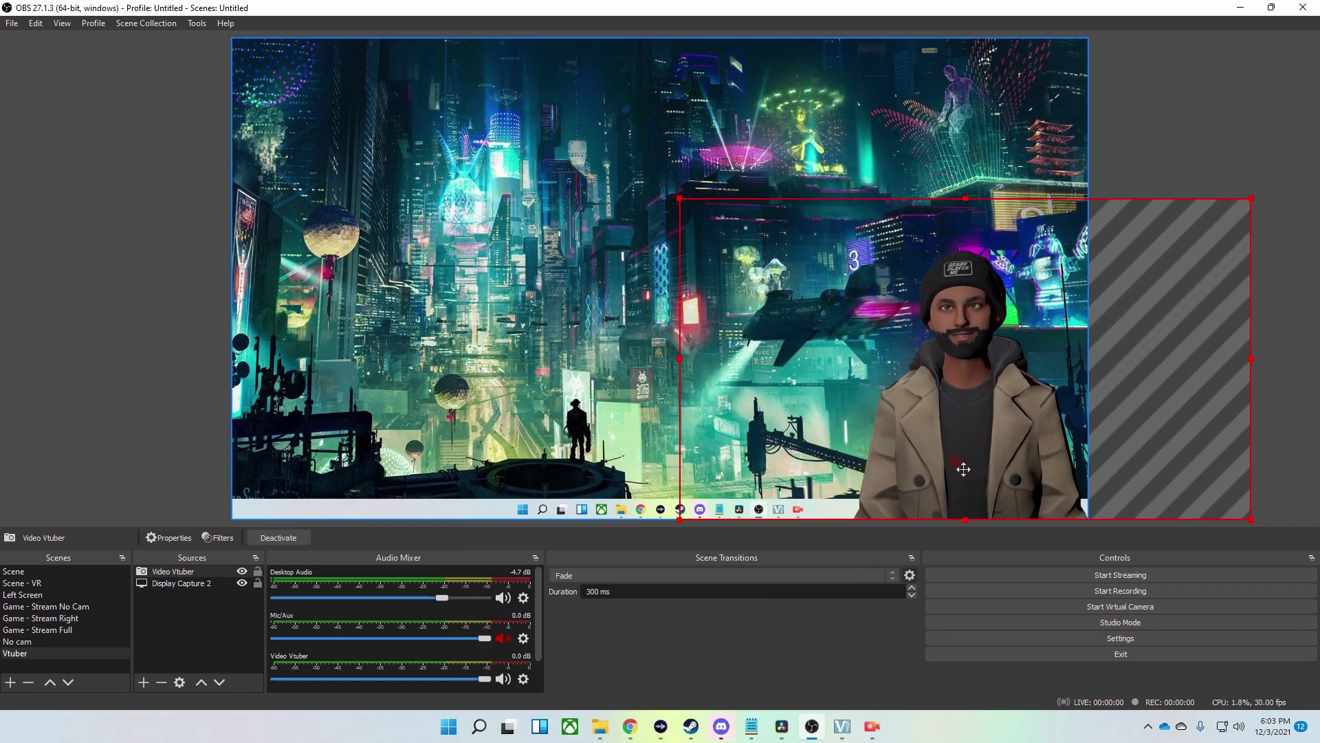
click(1169, 136)
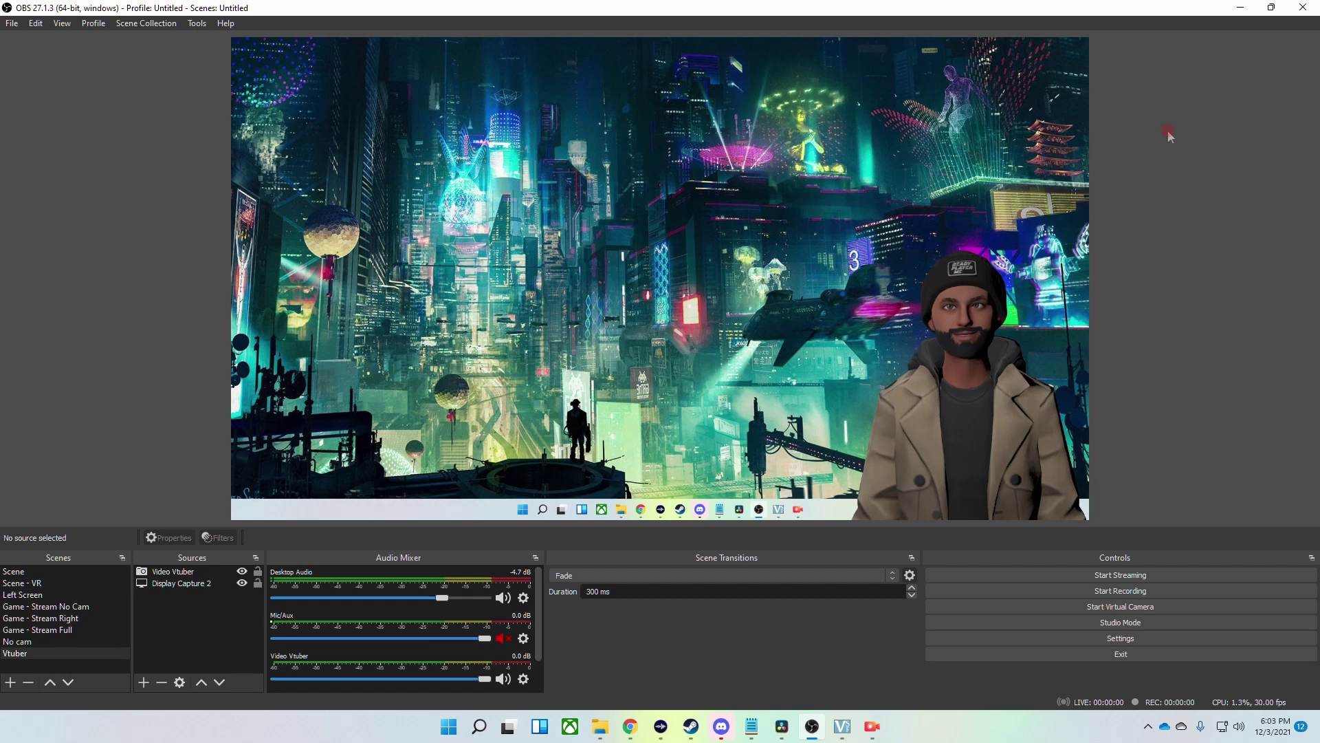